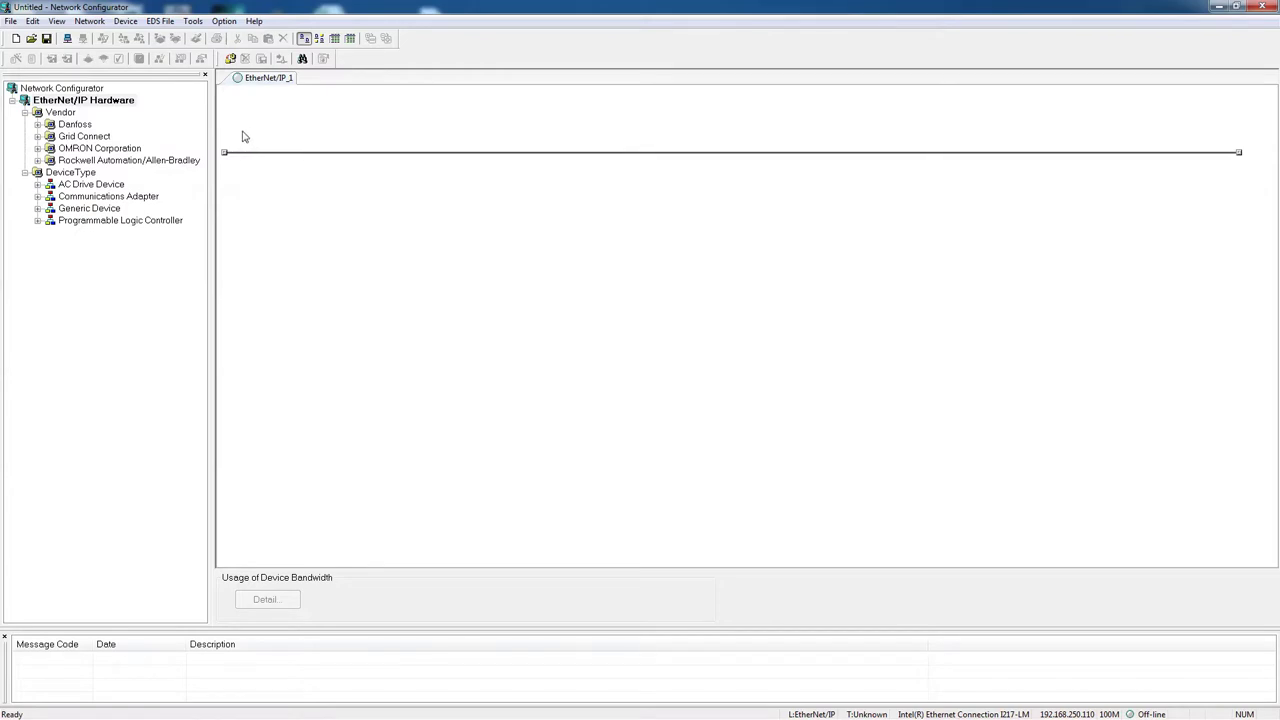
Add the OMRON CJ2M-EIP21 communications adapter from the hardware list to the EtherNet/IP_1 network.
{"action": "left_click", "coordinate": [37, 148]}
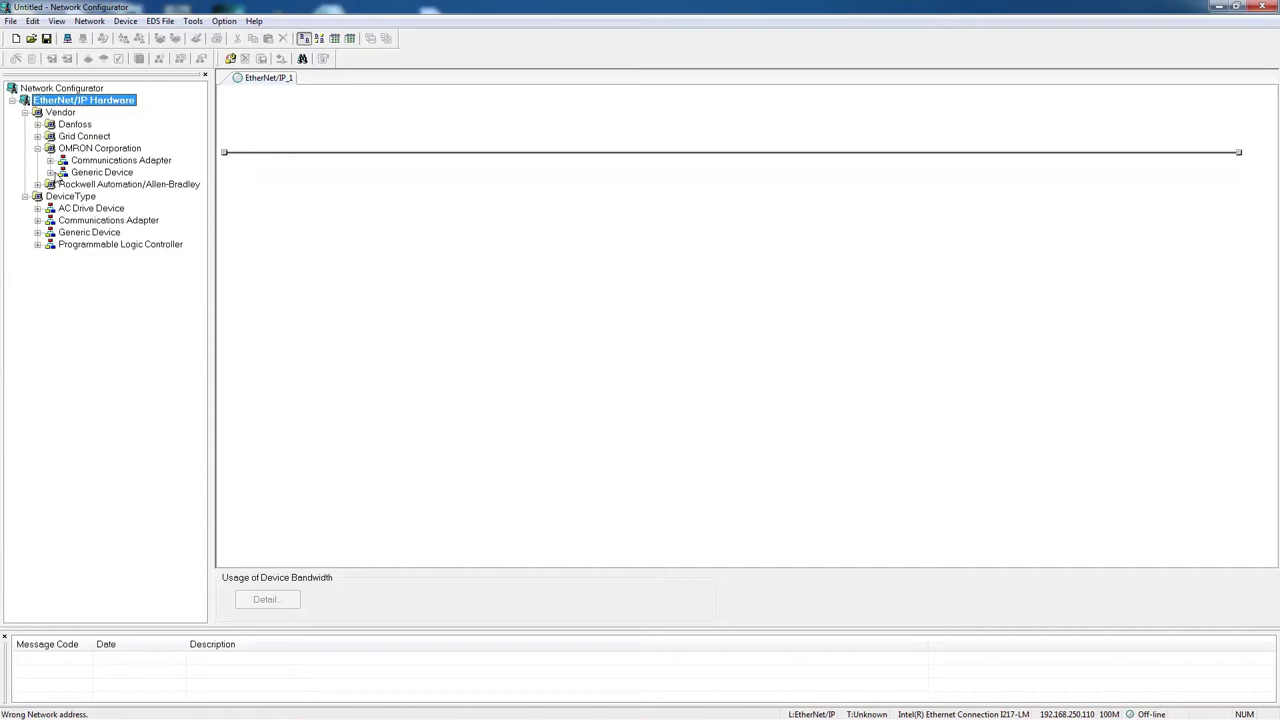
{"action": "left_click", "coordinate": [50, 160]}
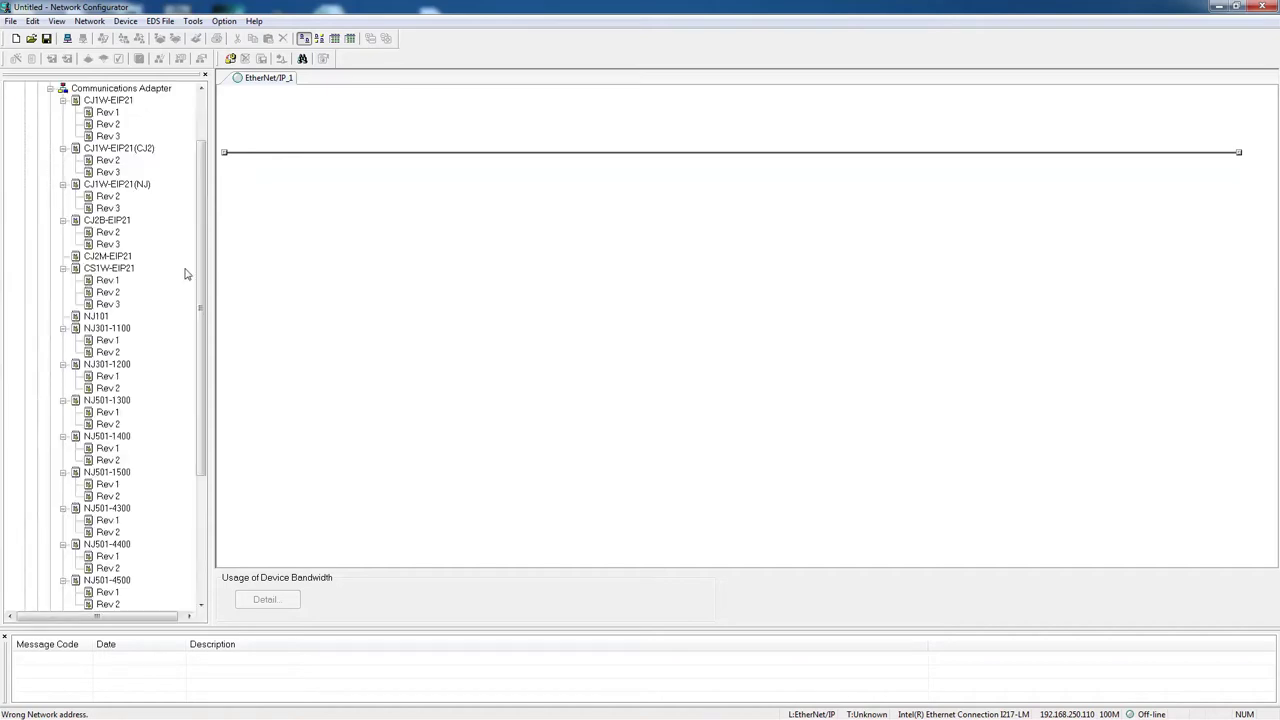
{"action": "left_click", "coordinate": [118, 258]}
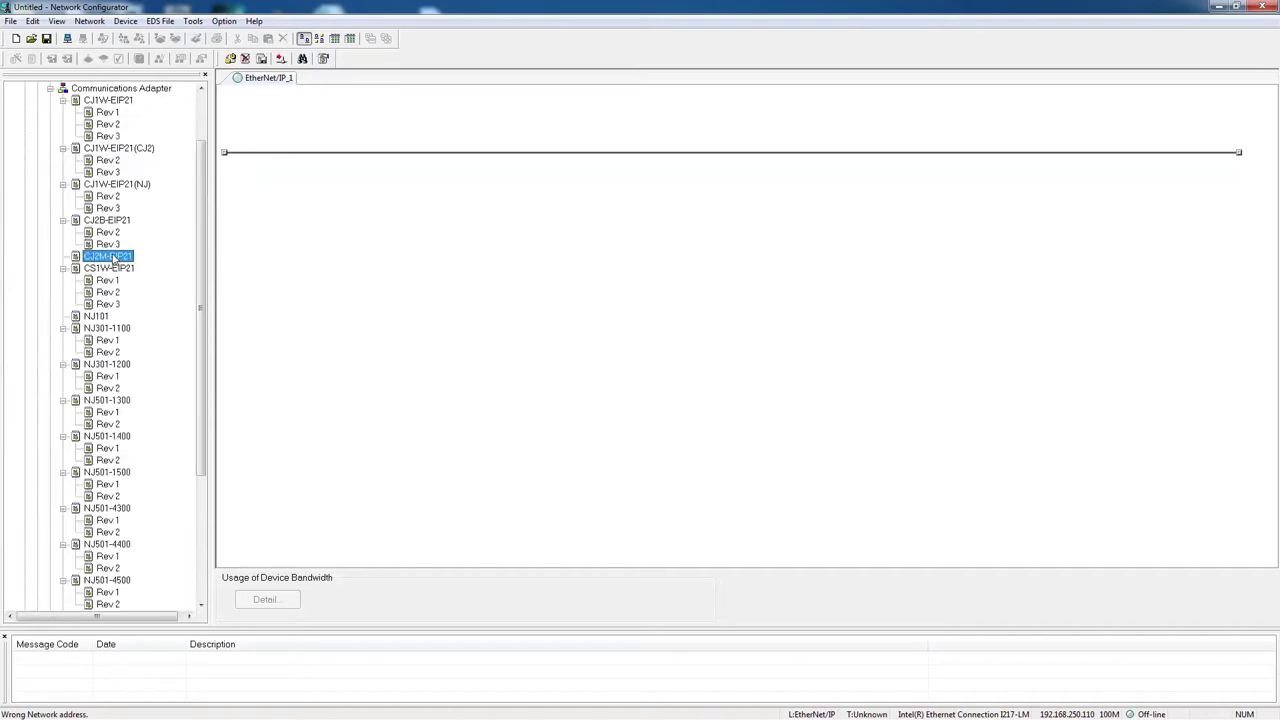
{"action": "left_click_drag", "start_coordinate": [113, 260], "coordinate": [297, 161]}
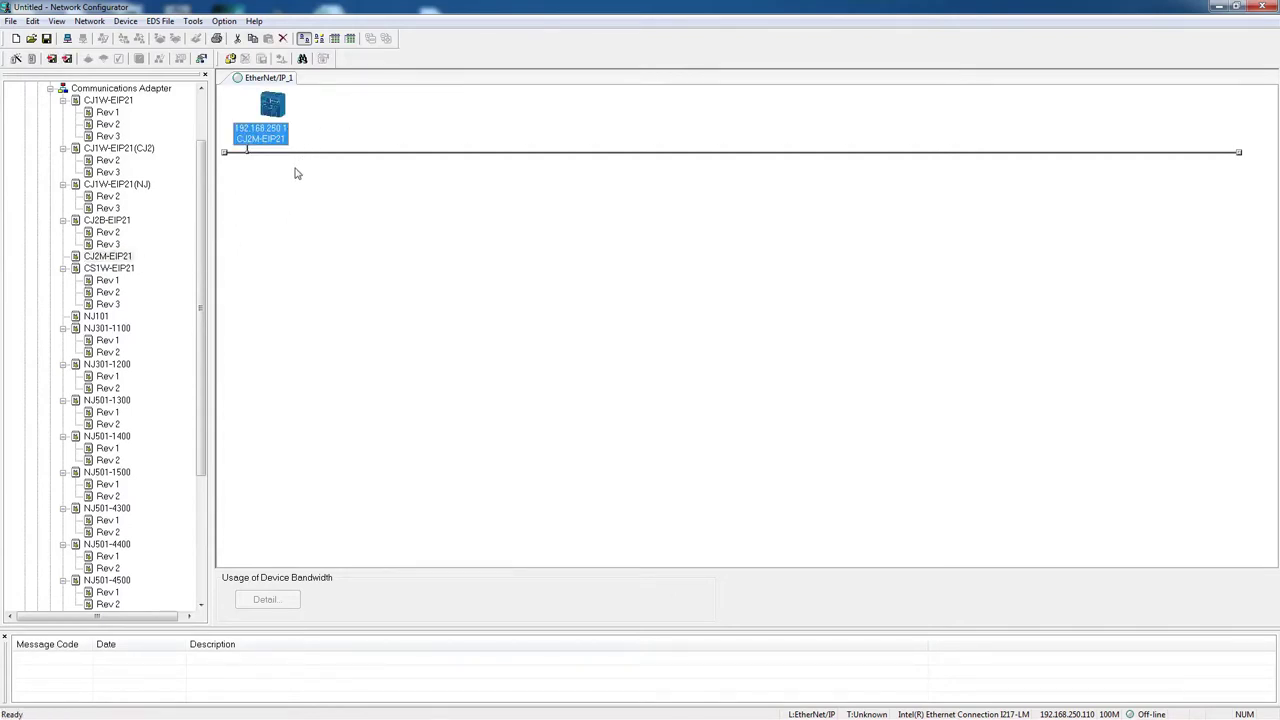
Add the Danfoss FC-280 AC drive from the hardware list to the EtherNet/IP_1 network.
{"action": "left_click_drag", "start_coordinate": [207, 201], "coordinate": [172, 165]}
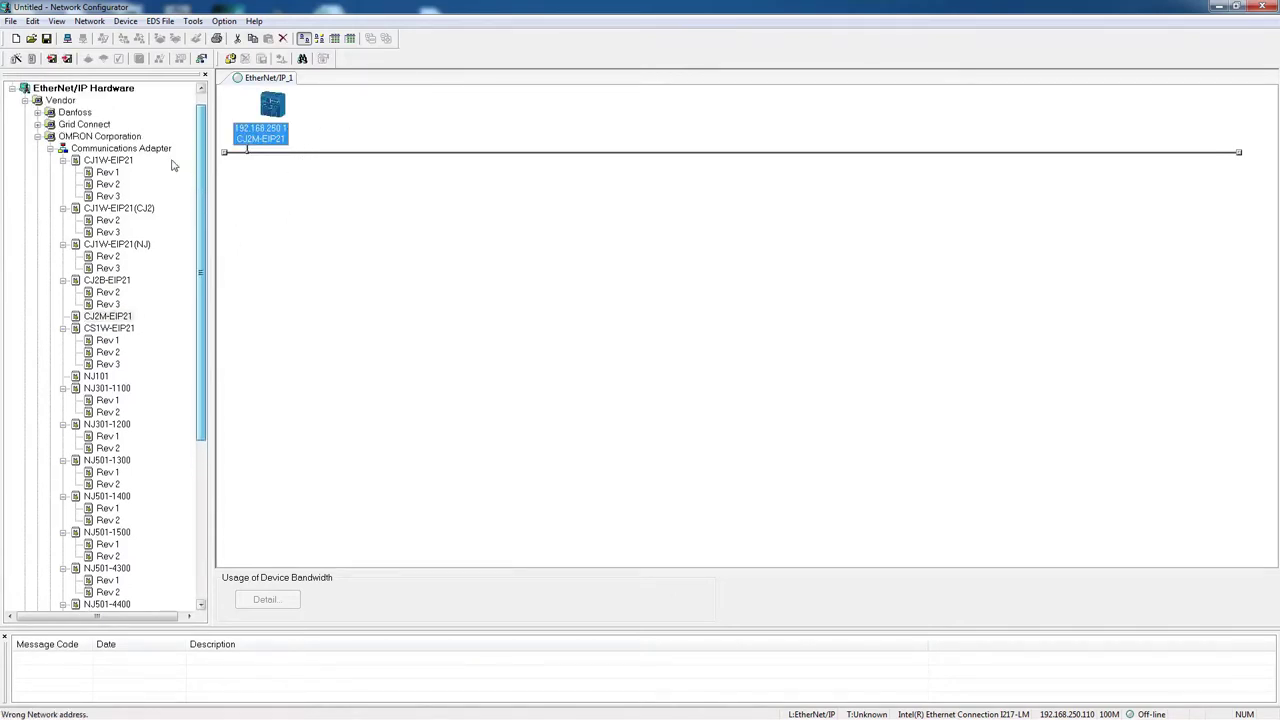
{"action": "scroll", "coordinate": [172, 165], "scroll_direction": "up", "scroll_amount": 1}
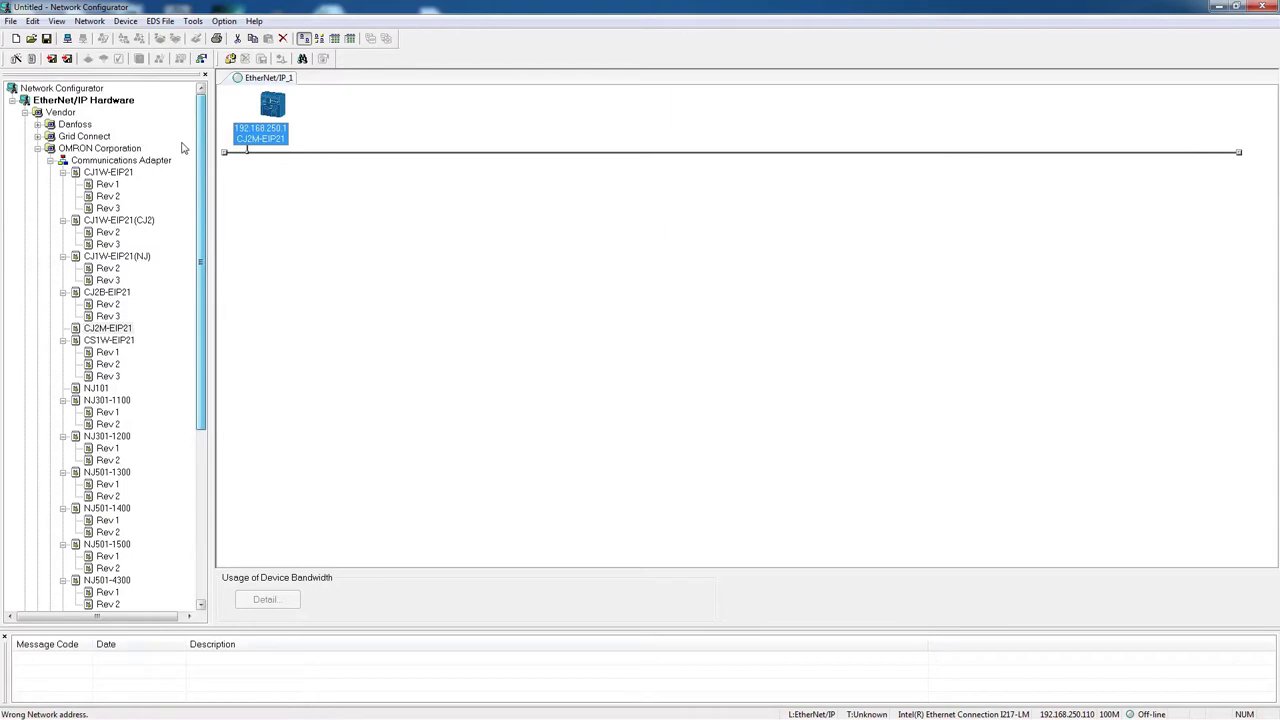
{"action": "left_click", "coordinate": [37, 124]}
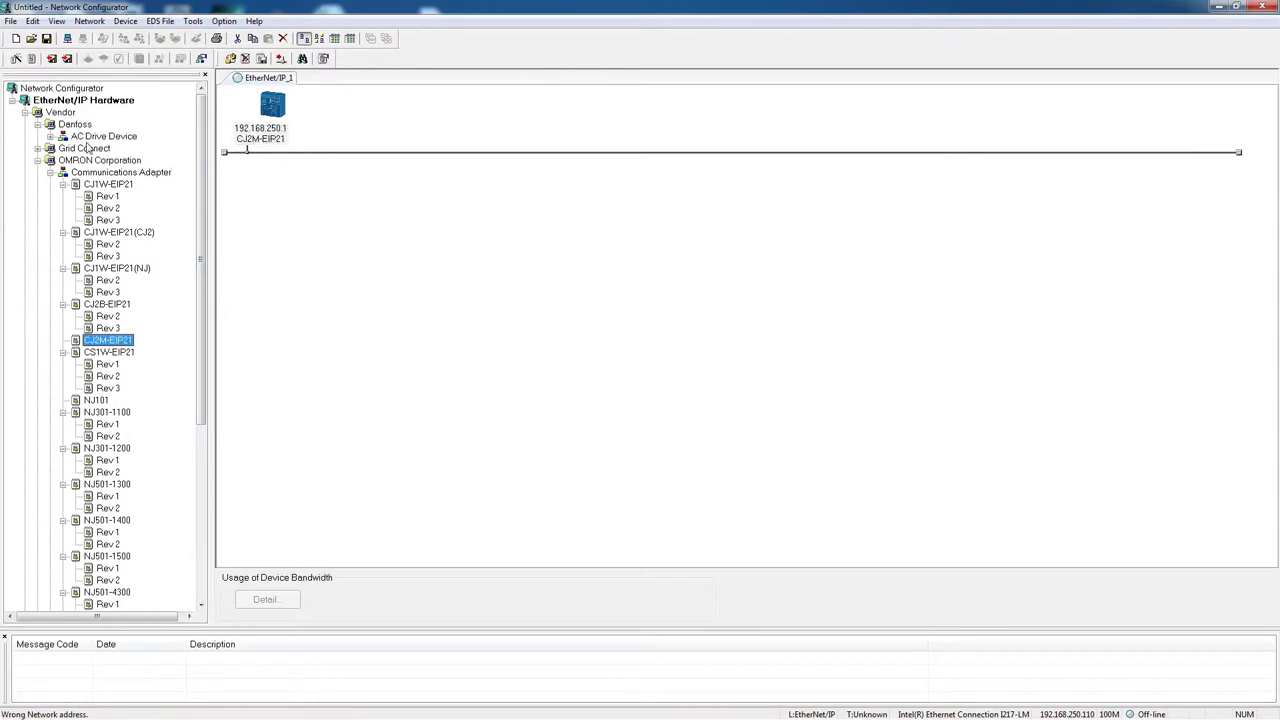
{"action": "left_click", "coordinate": [50, 137]}
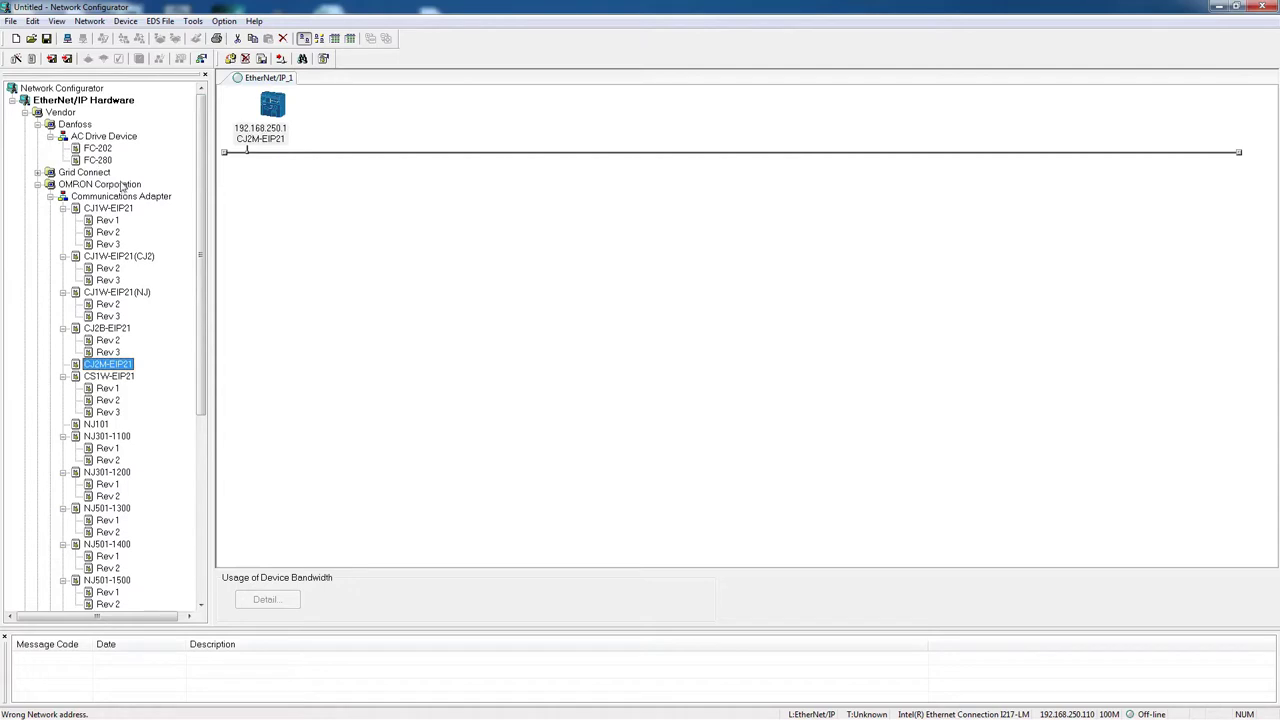
{"action": "left_click", "coordinate": [102, 163]}
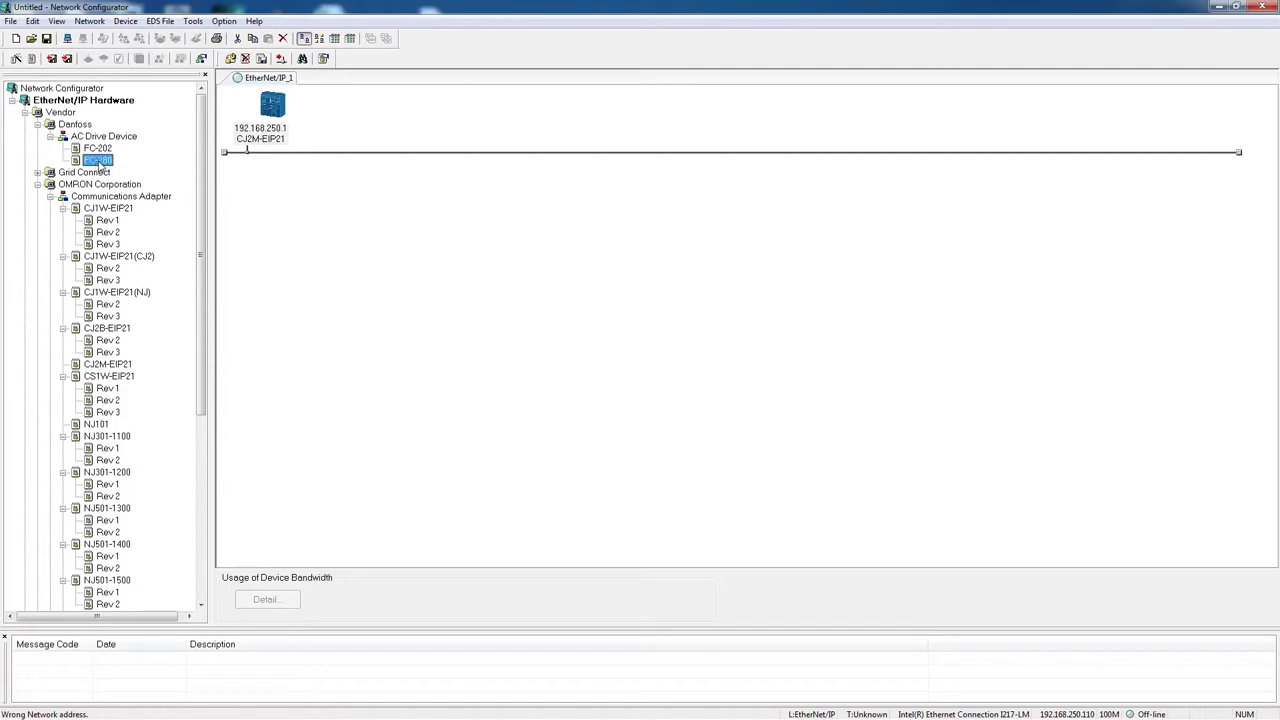
{"action": "left_click_drag", "start_coordinate": [102, 165], "coordinate": [348, 133]}
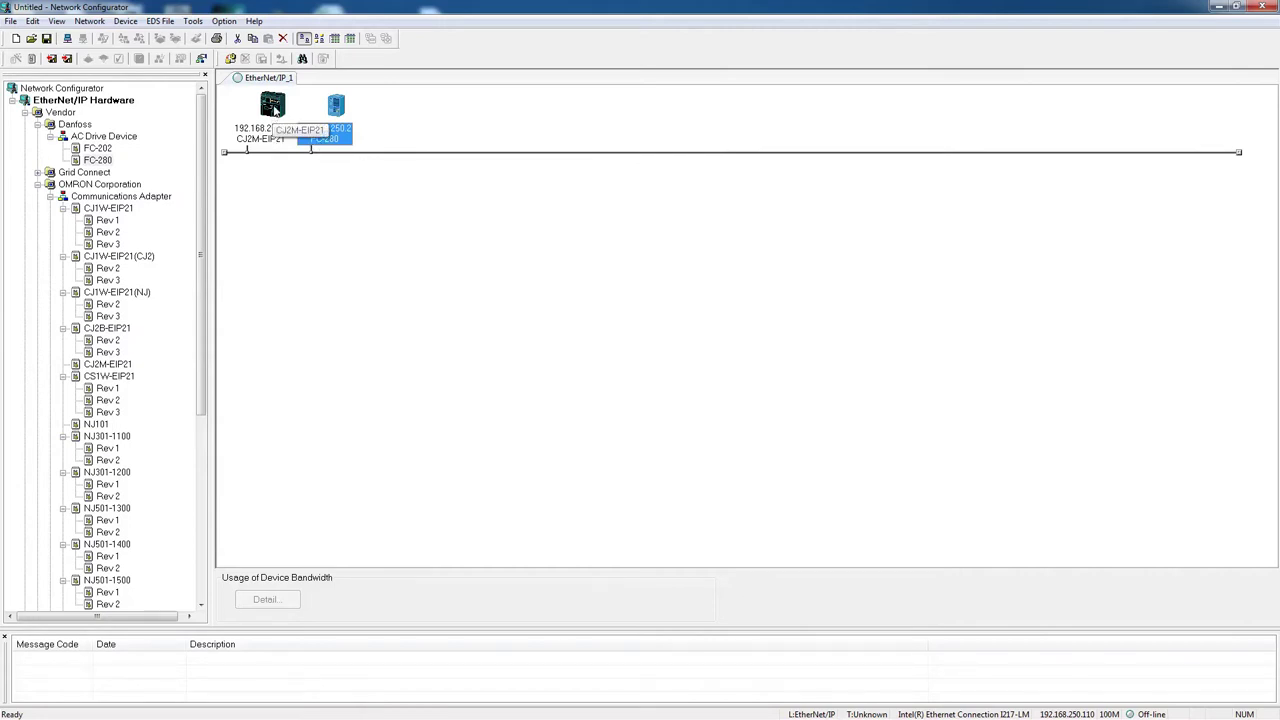
Examine the FC-280's device properties, checking the sizes of Output_100 and Input_150 in its I/O information.
{"action": "right_click", "coordinate": [338, 112]}
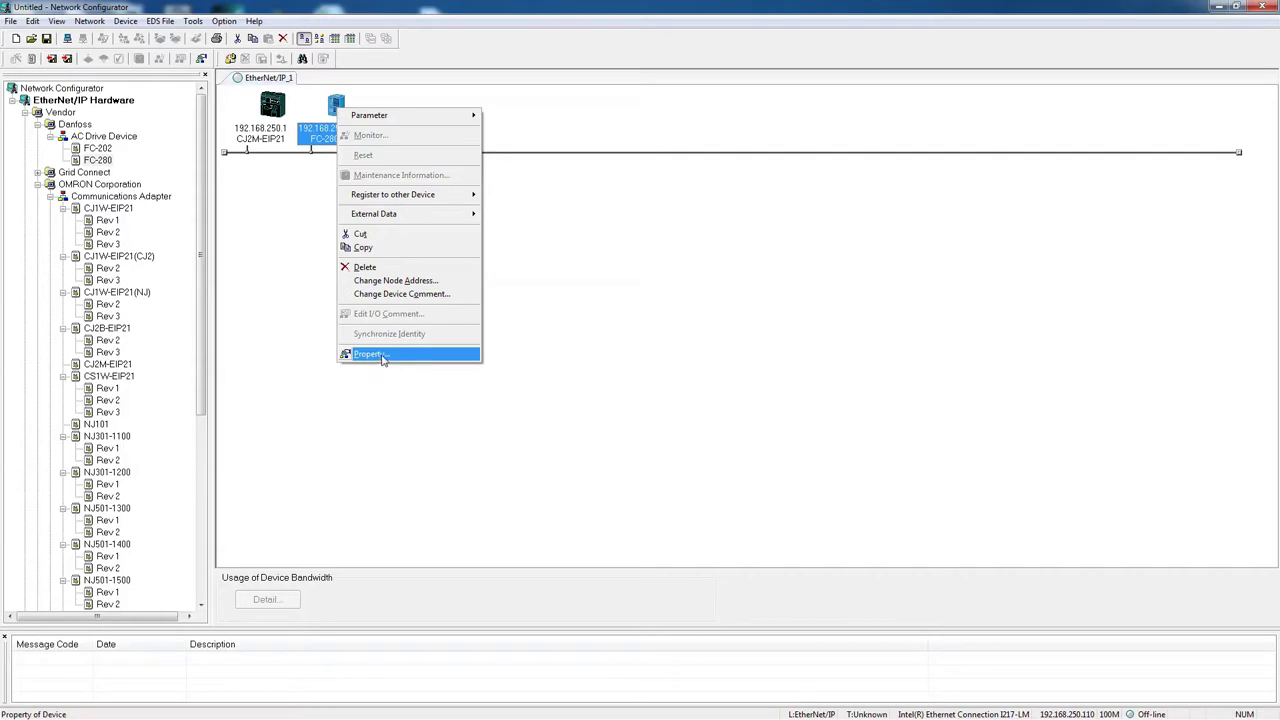
{"action": "left_click", "coordinate": [383, 356]}
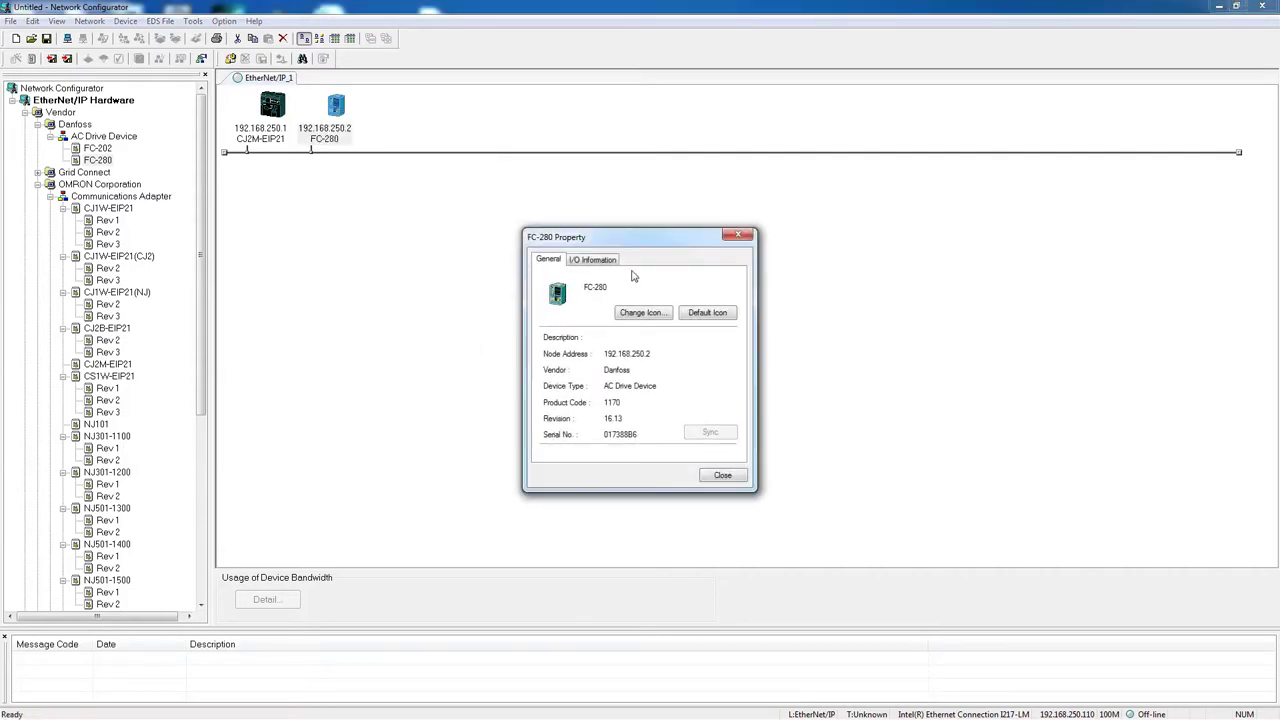
{"action": "left_click_drag", "start_coordinate": [634, 242], "coordinate": [541, 242]}
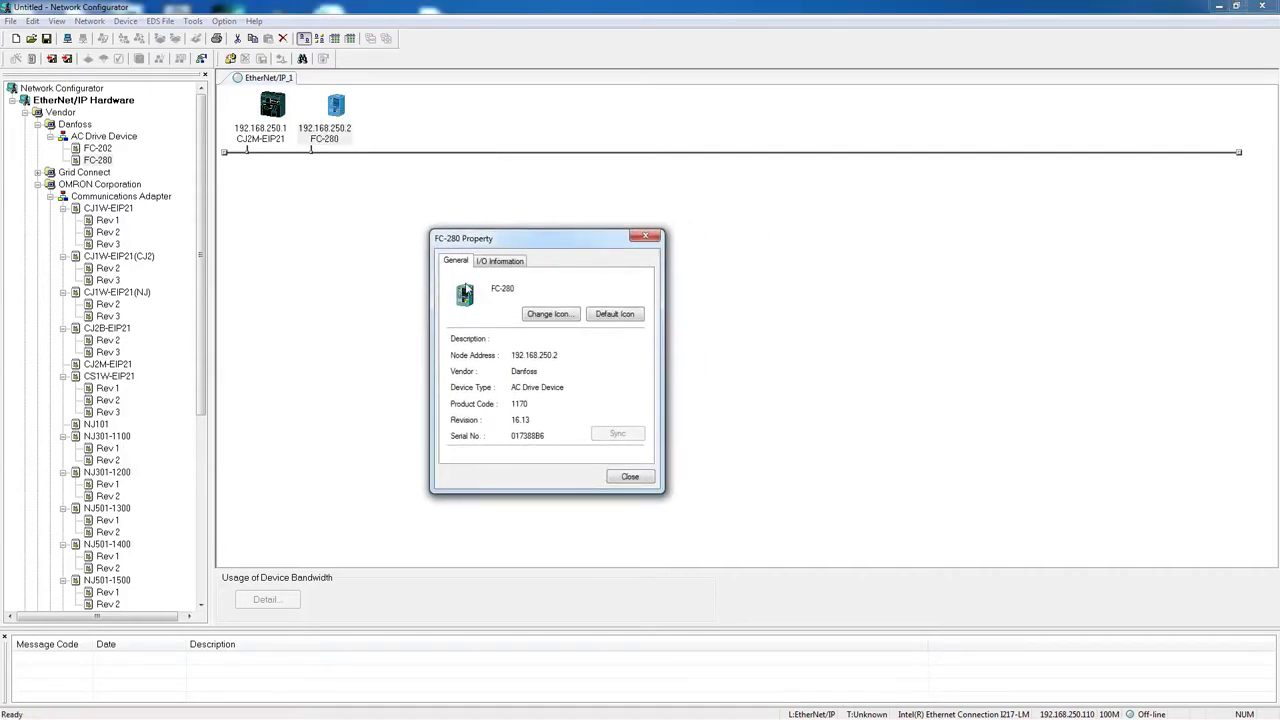
{"action": "left_click", "coordinate": [505, 265]}
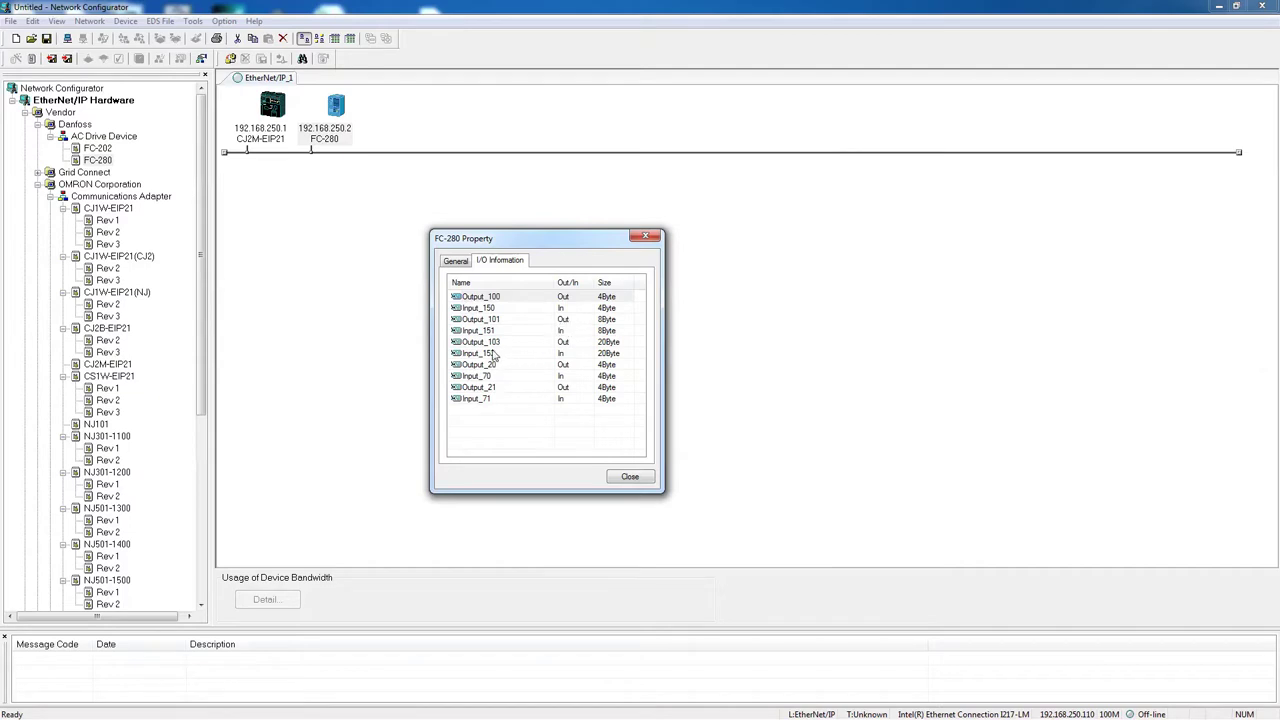
{"action": "left_click", "coordinate": [613, 299]}
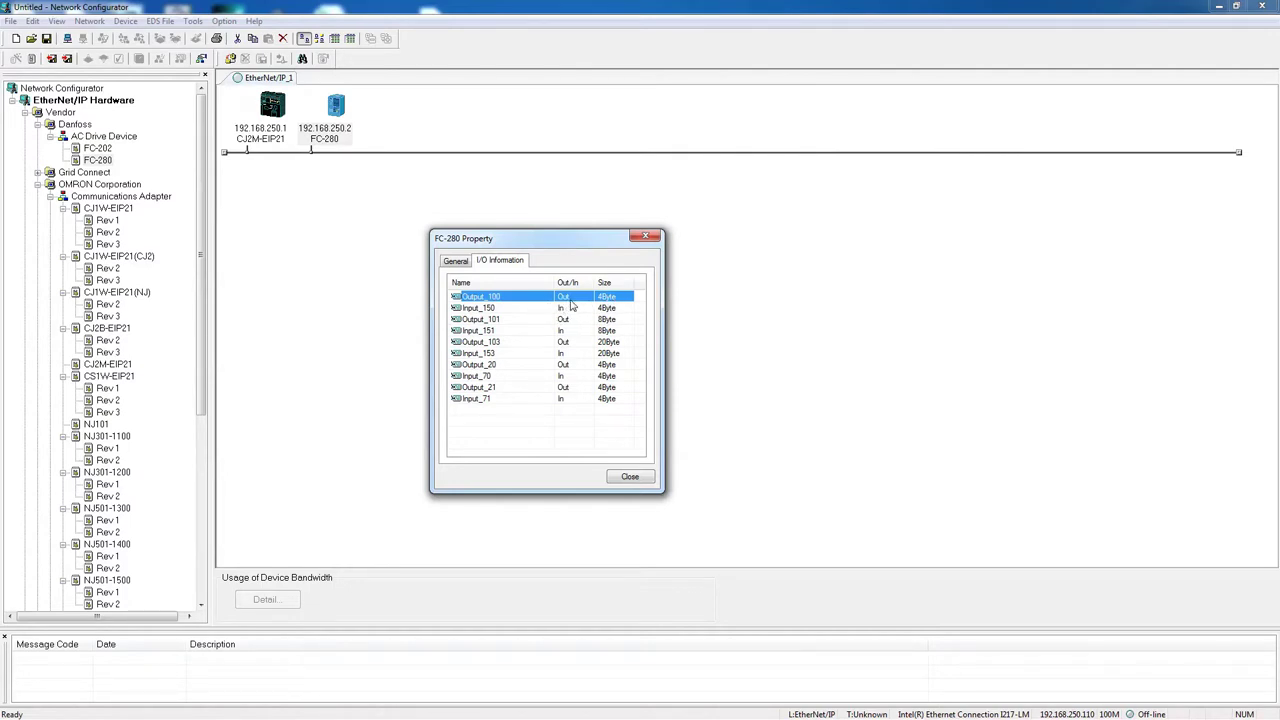
{"action": "left_click", "coordinate": [610, 310]}
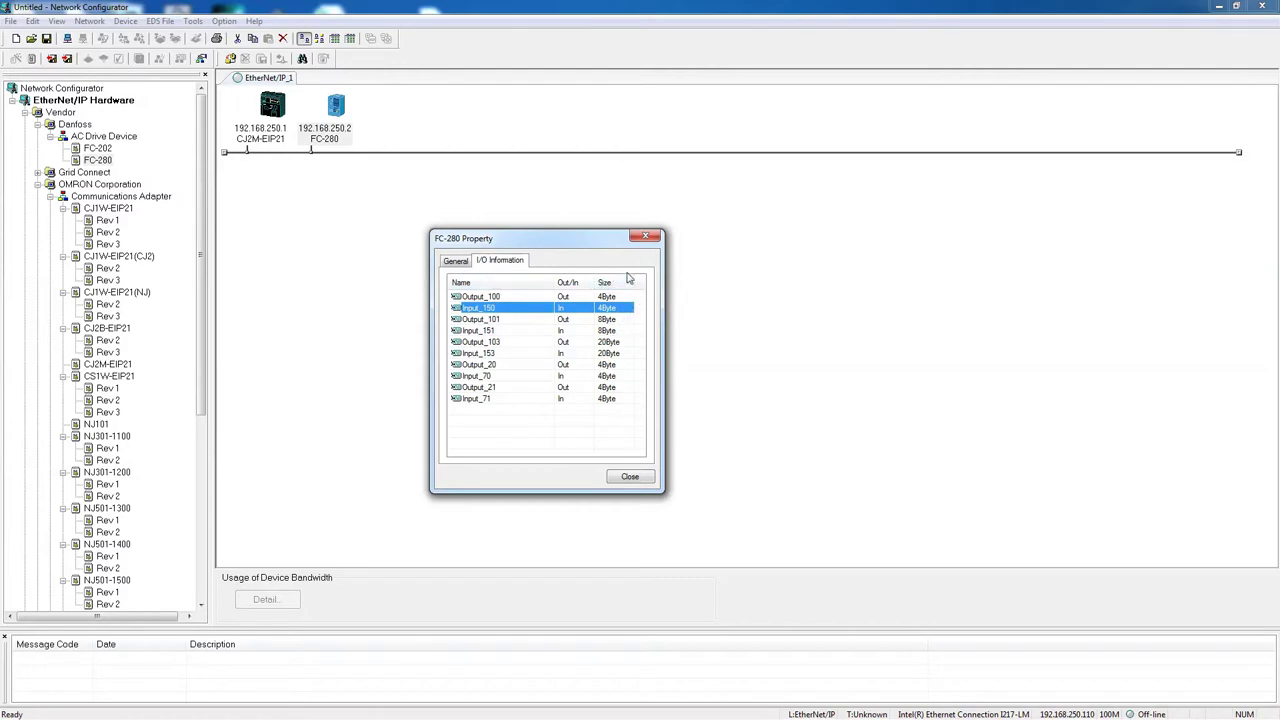
{"action": "left_click", "coordinate": [647, 238]}
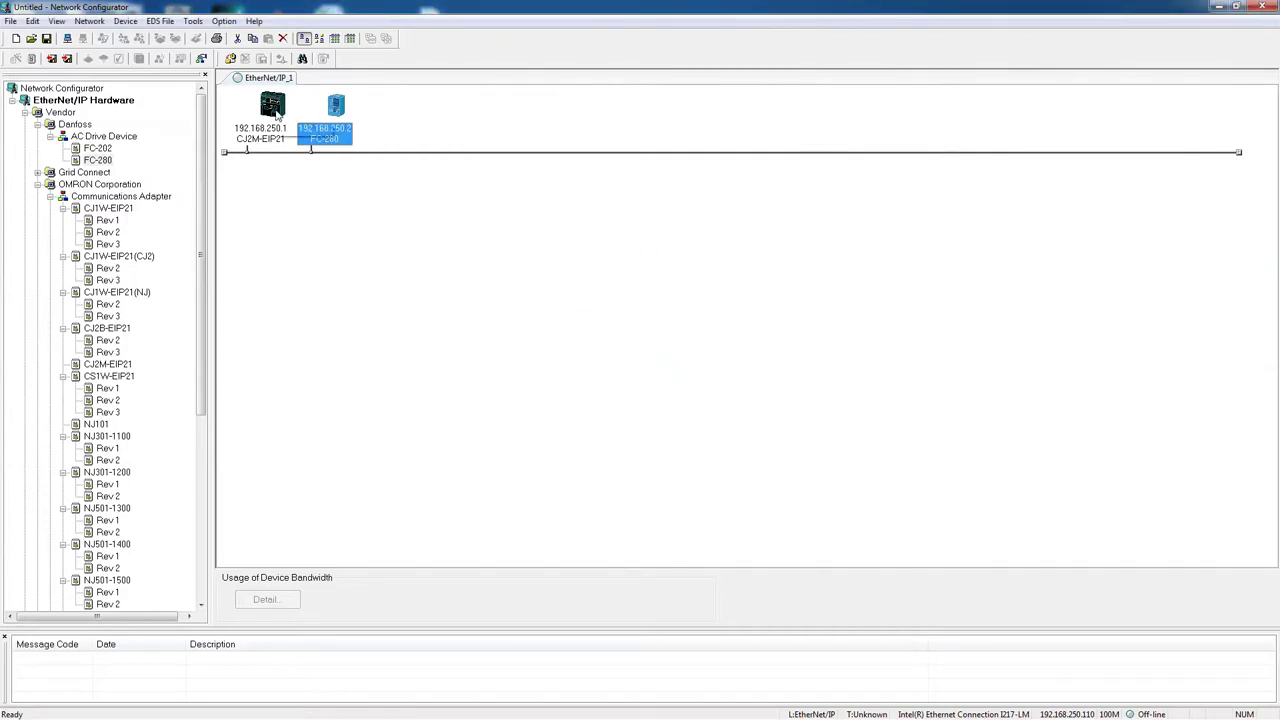
In the CJ2M-EIP21's device parameters, create an In - Consume tag named D0 with a size of 4 bytes.
{"action": "left_click", "coordinate": [273, 110]}
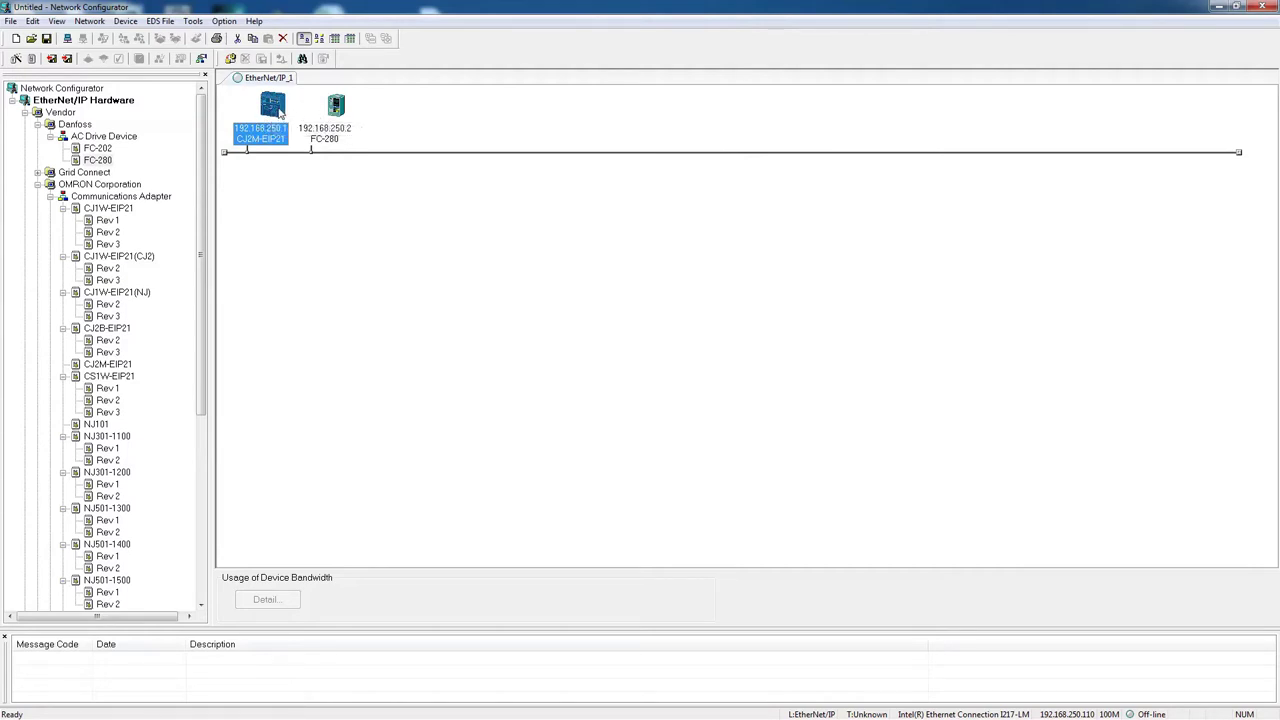
{"action": "double_click", "coordinate": [276, 108]}
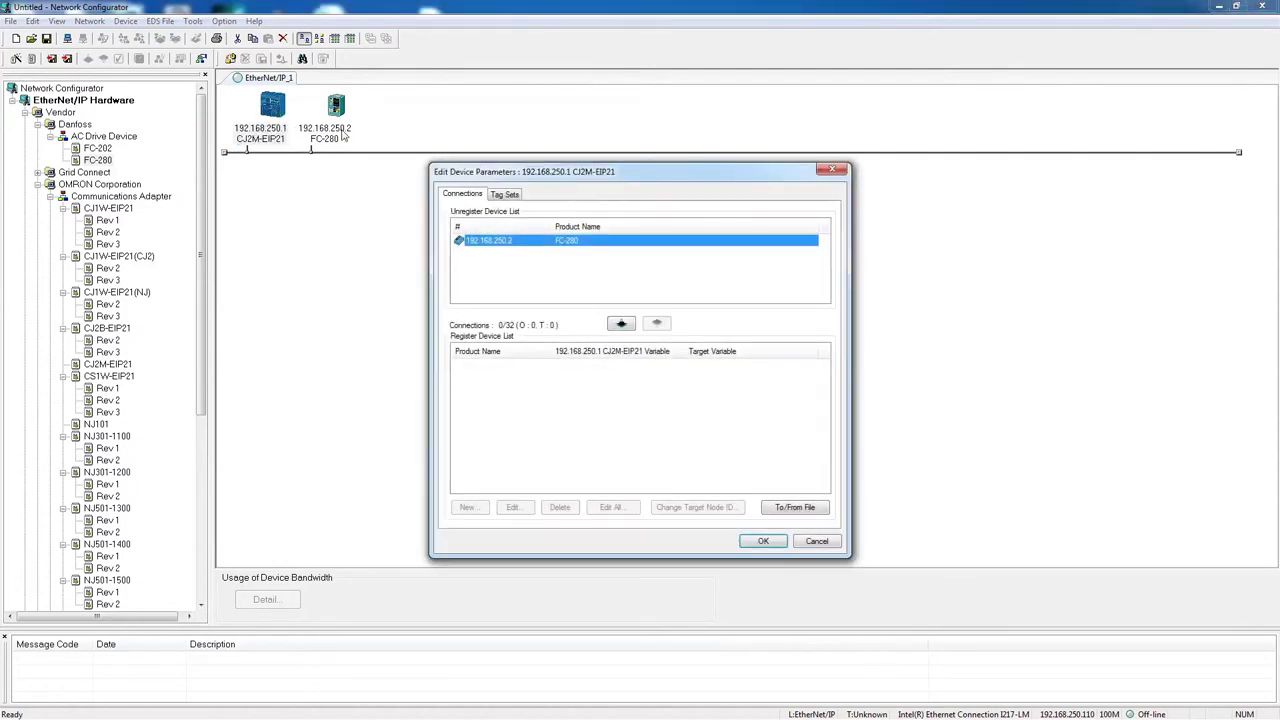
{"action": "left_click_drag", "start_coordinate": [550, 176], "coordinate": [364, 180]}
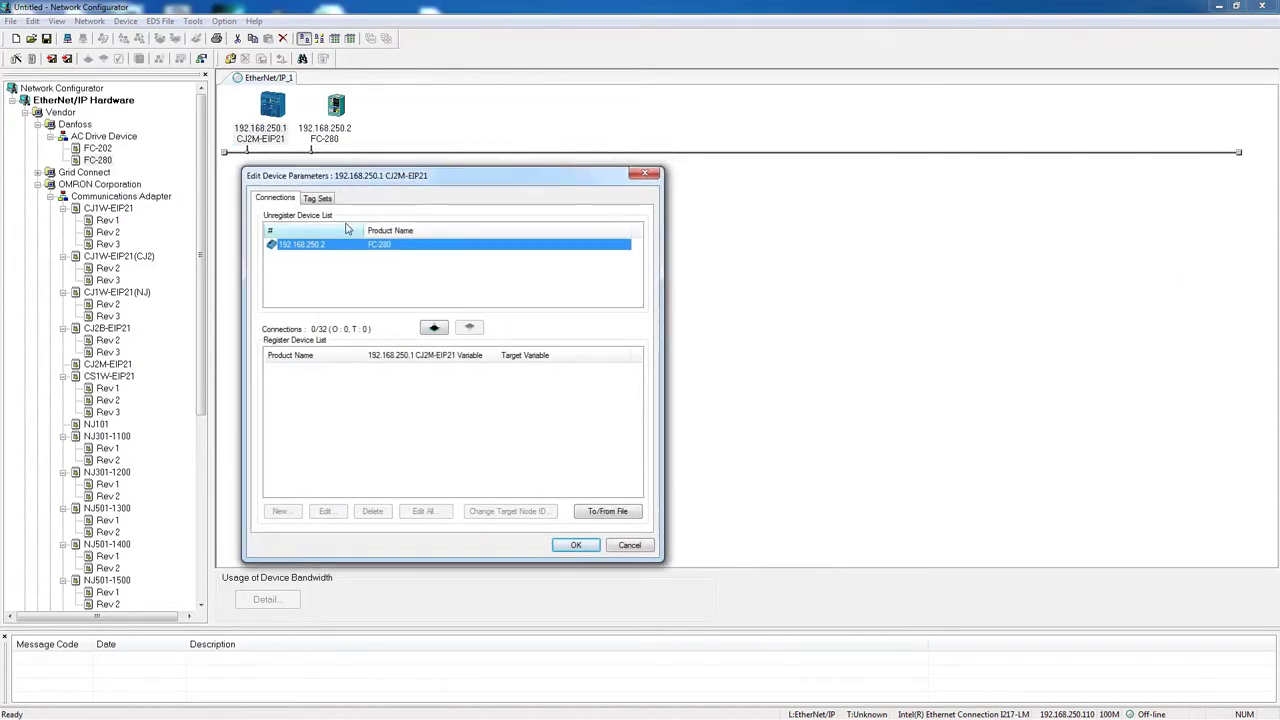
{"action": "left_click", "coordinate": [320, 203]}
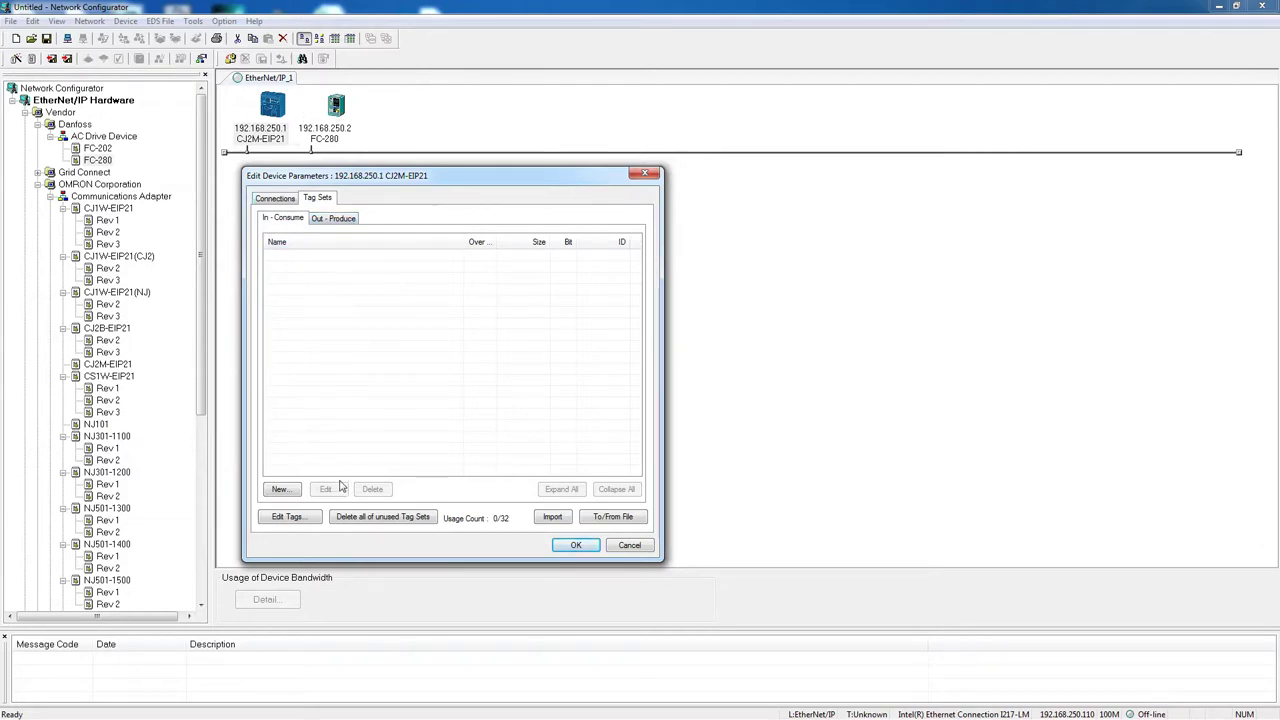
{"action": "left_click", "coordinate": [288, 520]}
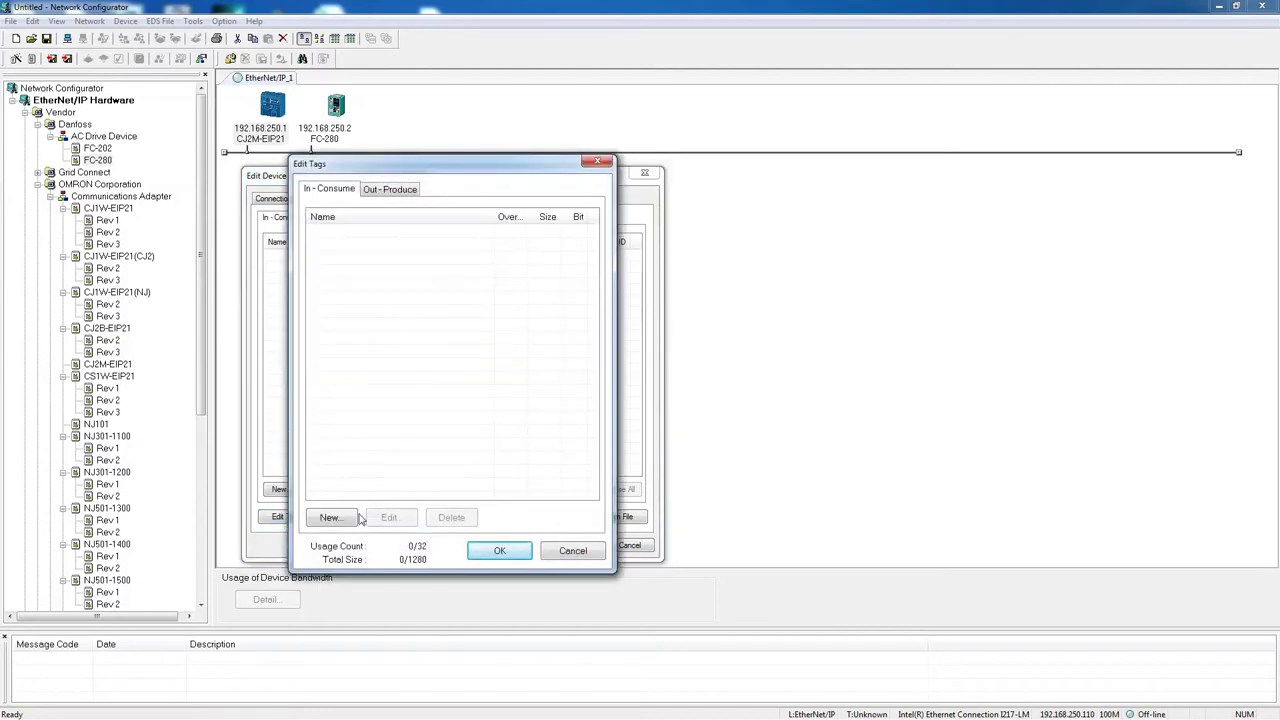
{"action": "left_click", "coordinate": [328, 517]}
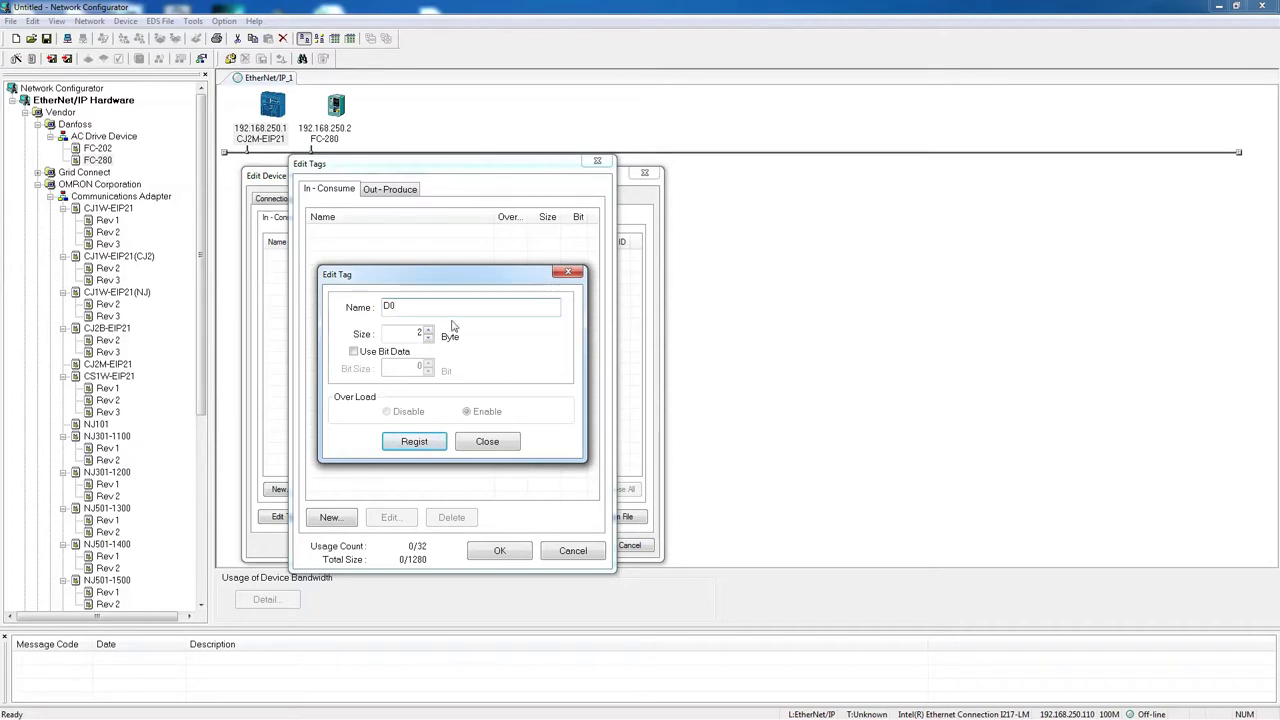
{"action": "left_click", "coordinate": [428, 331]}
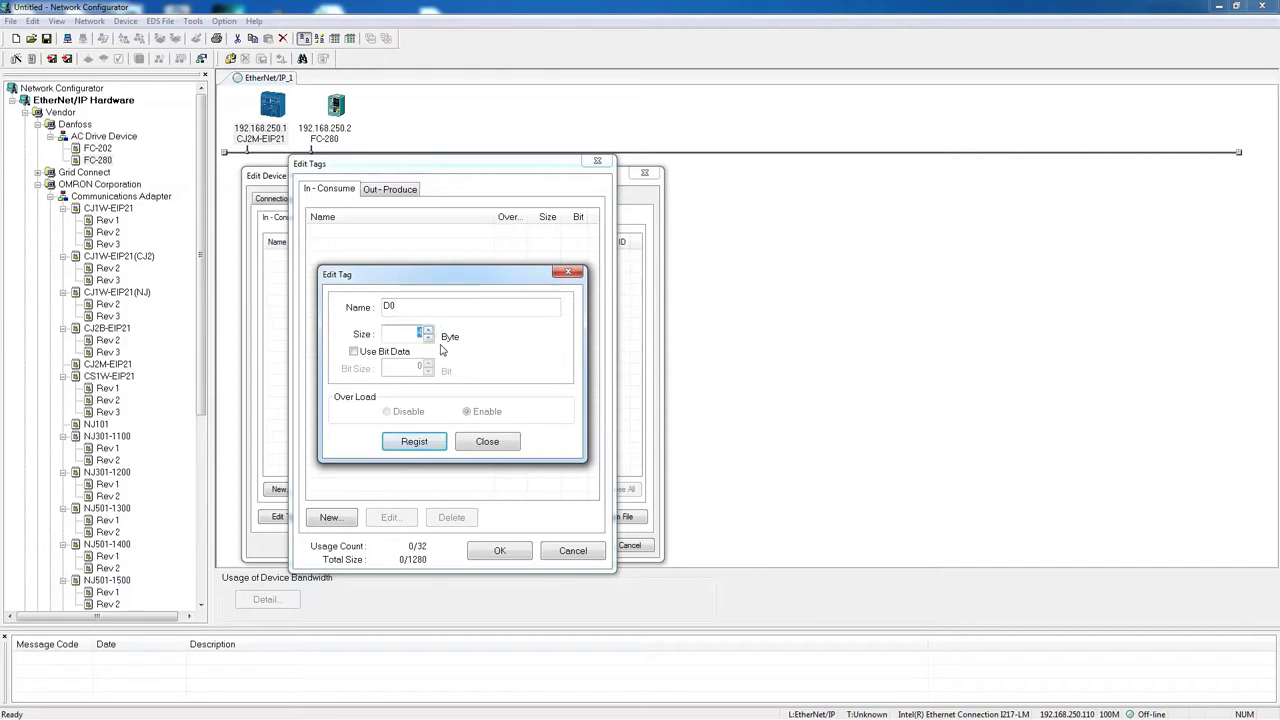
{"action": "left_click", "coordinate": [416, 444]}
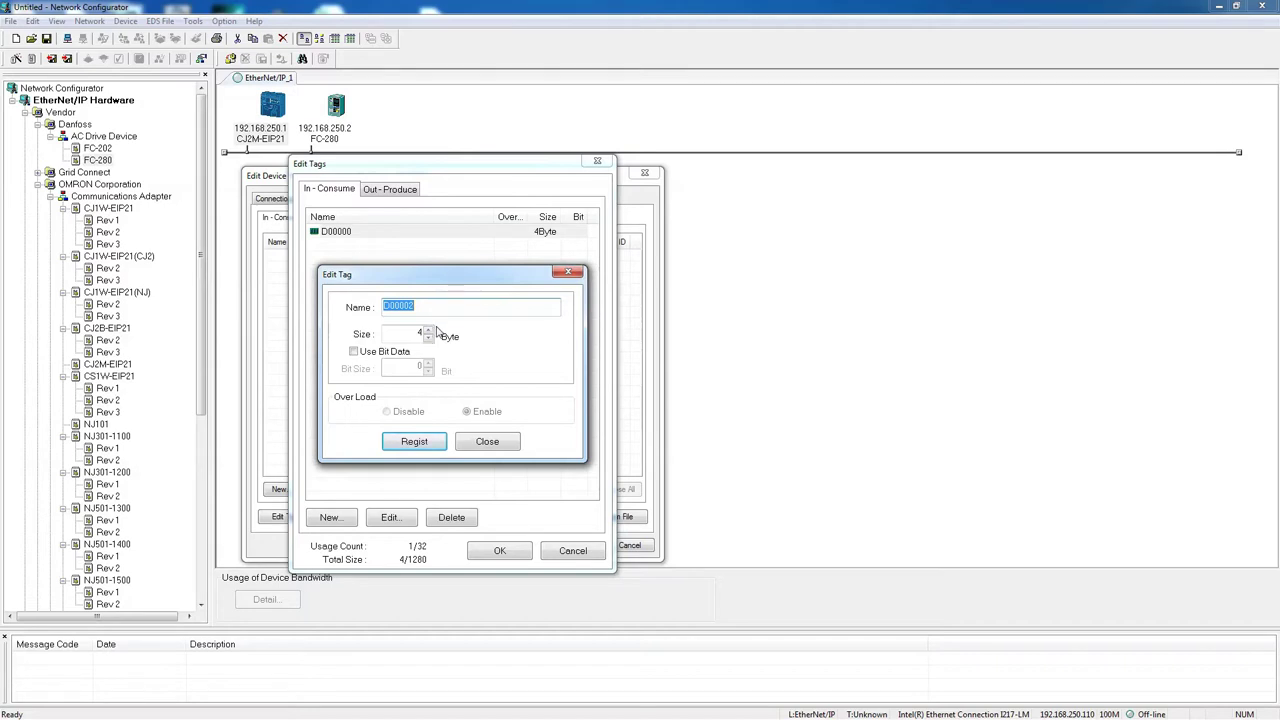
{"action": "left_click", "coordinate": [504, 444]}
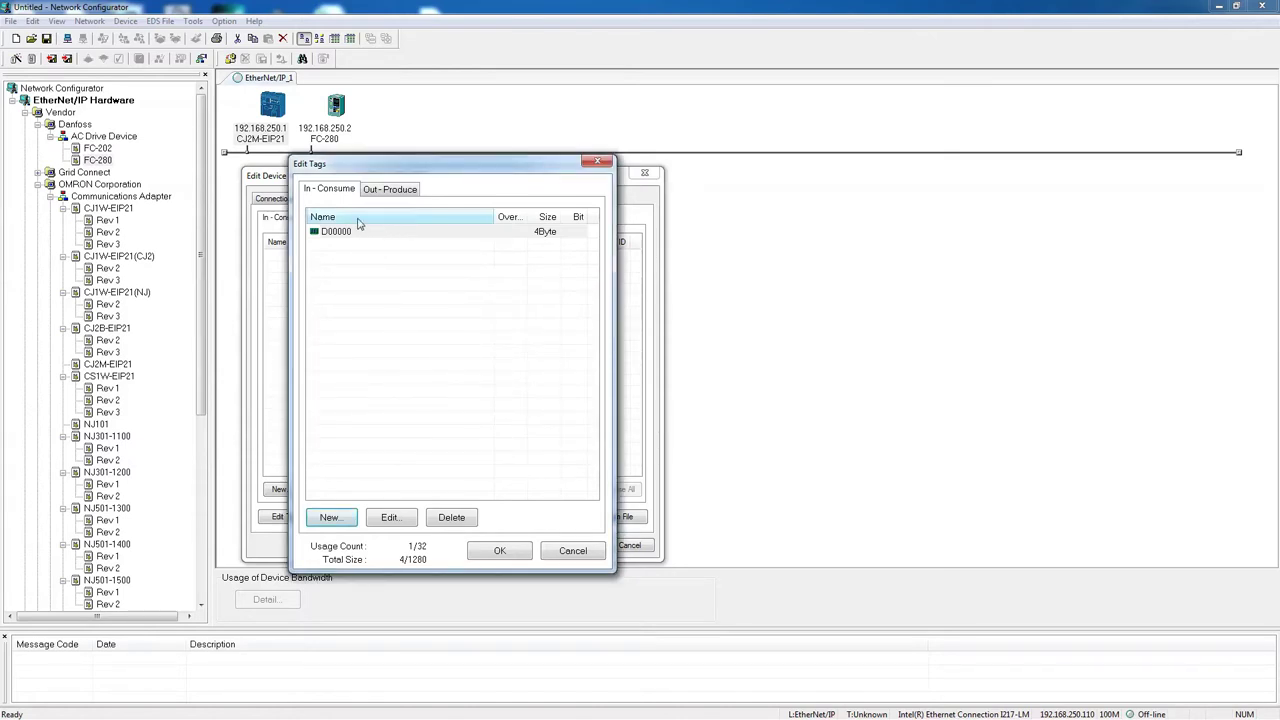
Create an Out - Produce tag named D10 with a size of 4 bytes.
{"action": "left_click", "coordinate": [389, 190]}
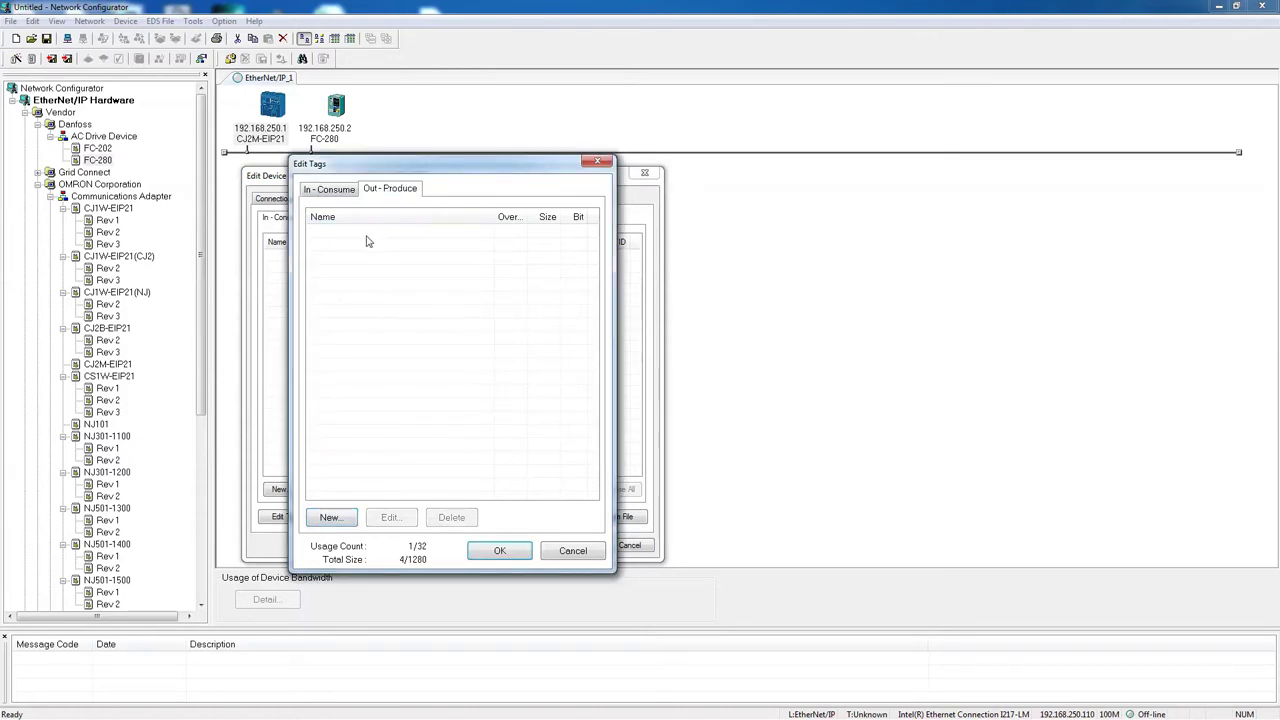
{"action": "left_click", "coordinate": [331, 517]}
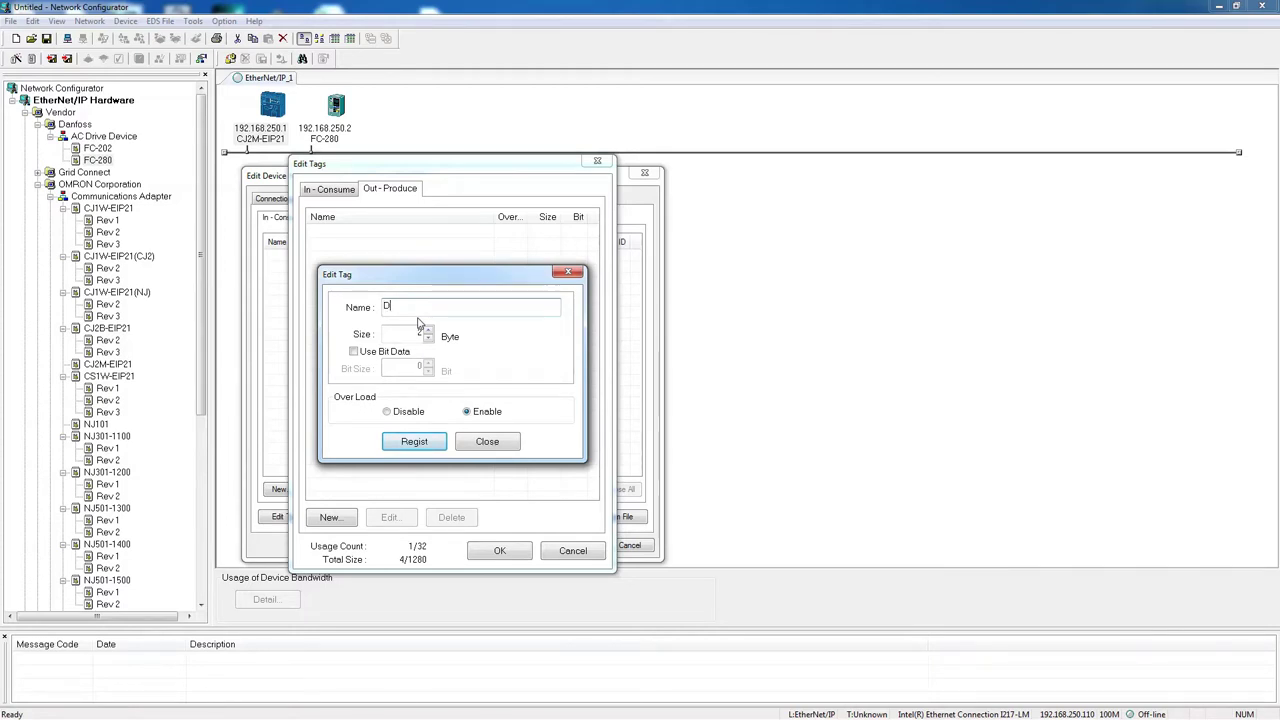
{"action": "type", "text": "10"}
{"action": "left_click", "coordinate": [418, 332]}
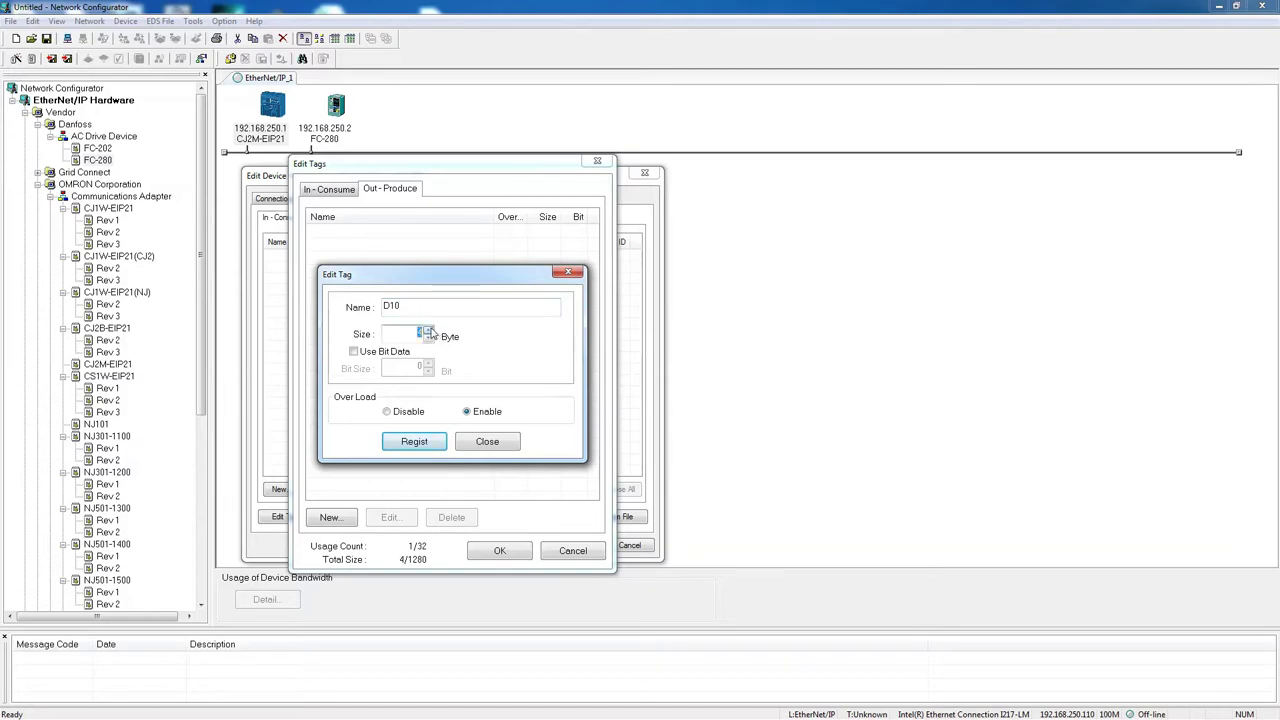
{"action": "left_click", "coordinate": [414, 442]}
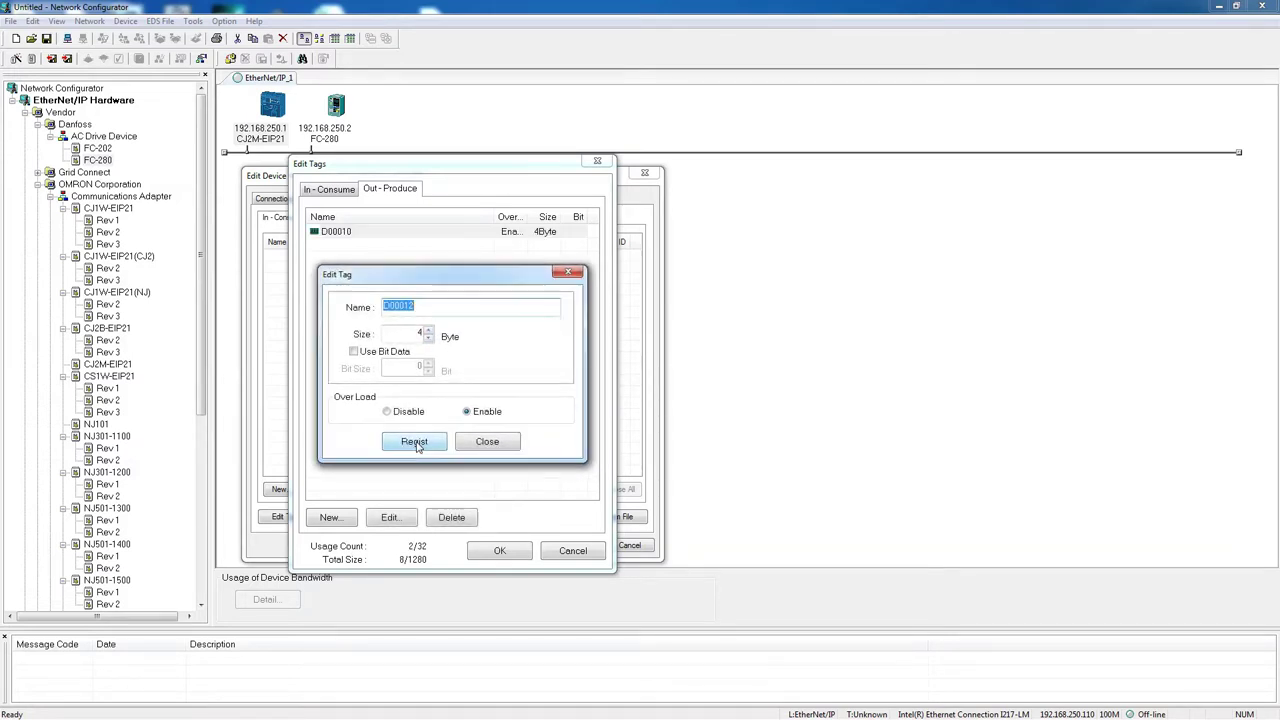
{"action": "left_click", "coordinate": [418, 332]}
{"action": "type", "text": "4"}
{"action": "left_click", "coordinate": [488, 442]}
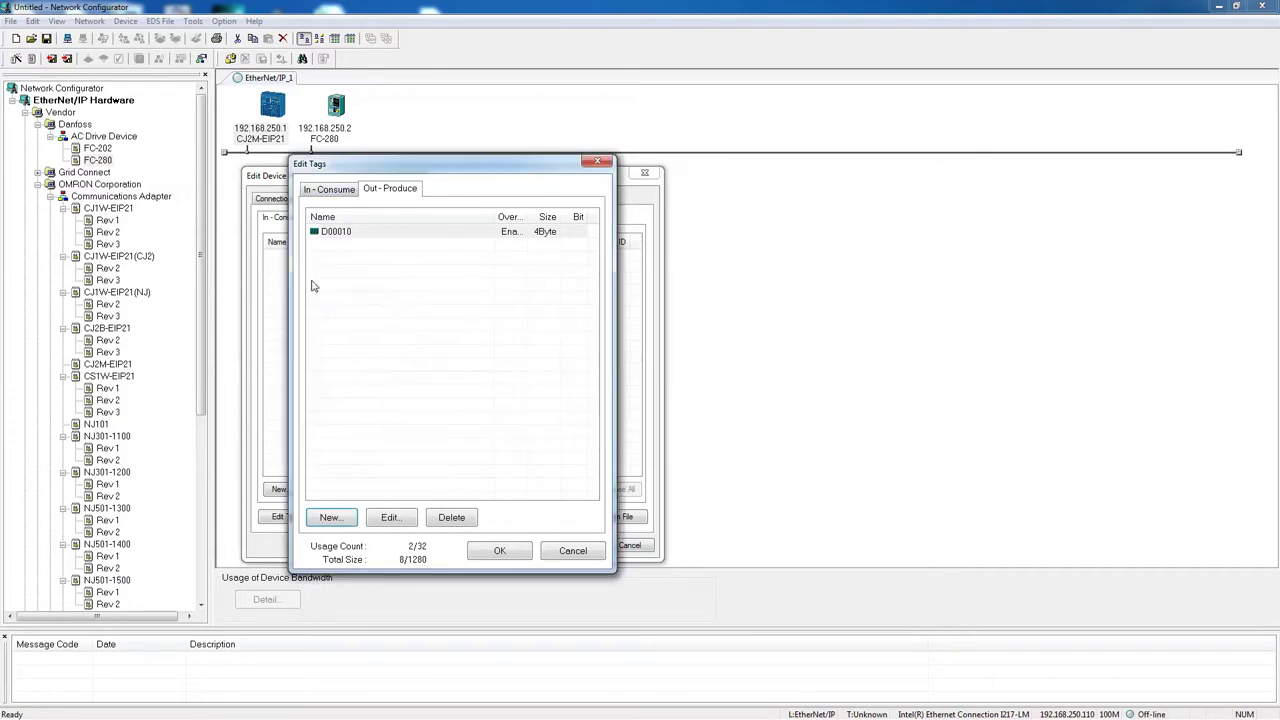
Register the new tags as tag sets and add the FC-280 to the CJ2M-EIP21's registered devices.
{"action": "left_click", "coordinate": [500, 551]}
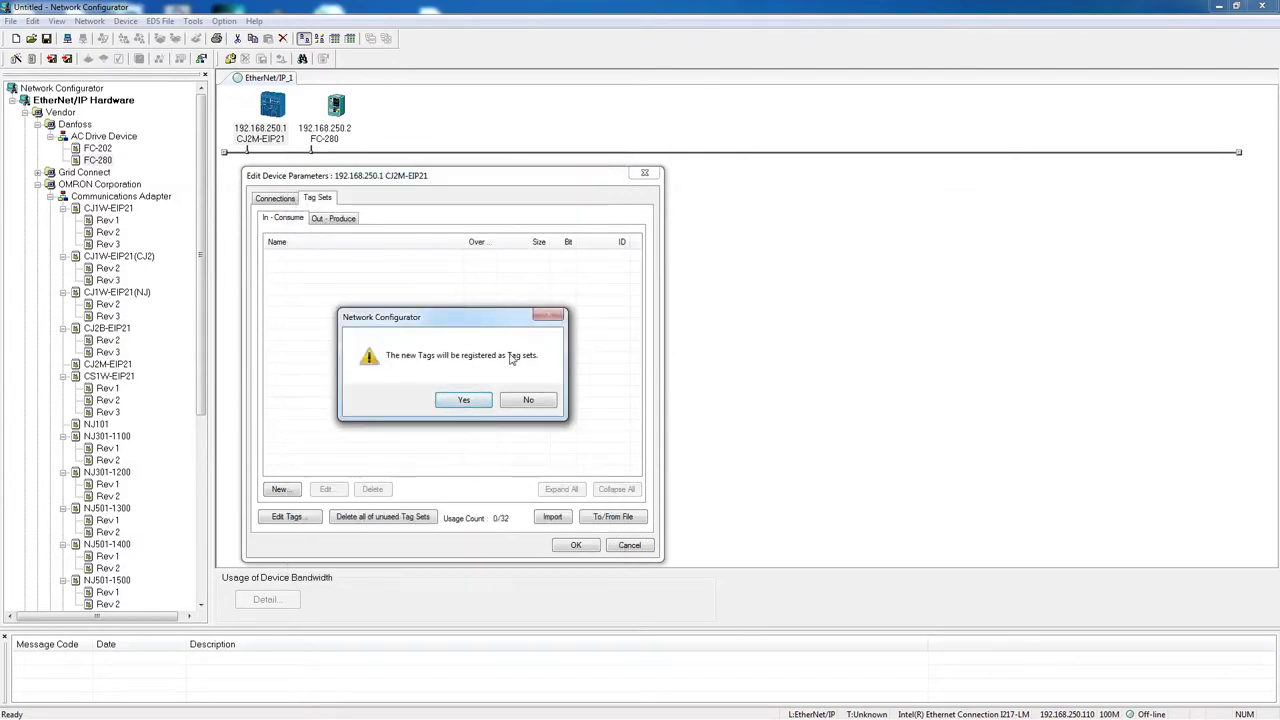
{"action": "left_click", "coordinate": [465, 402]}
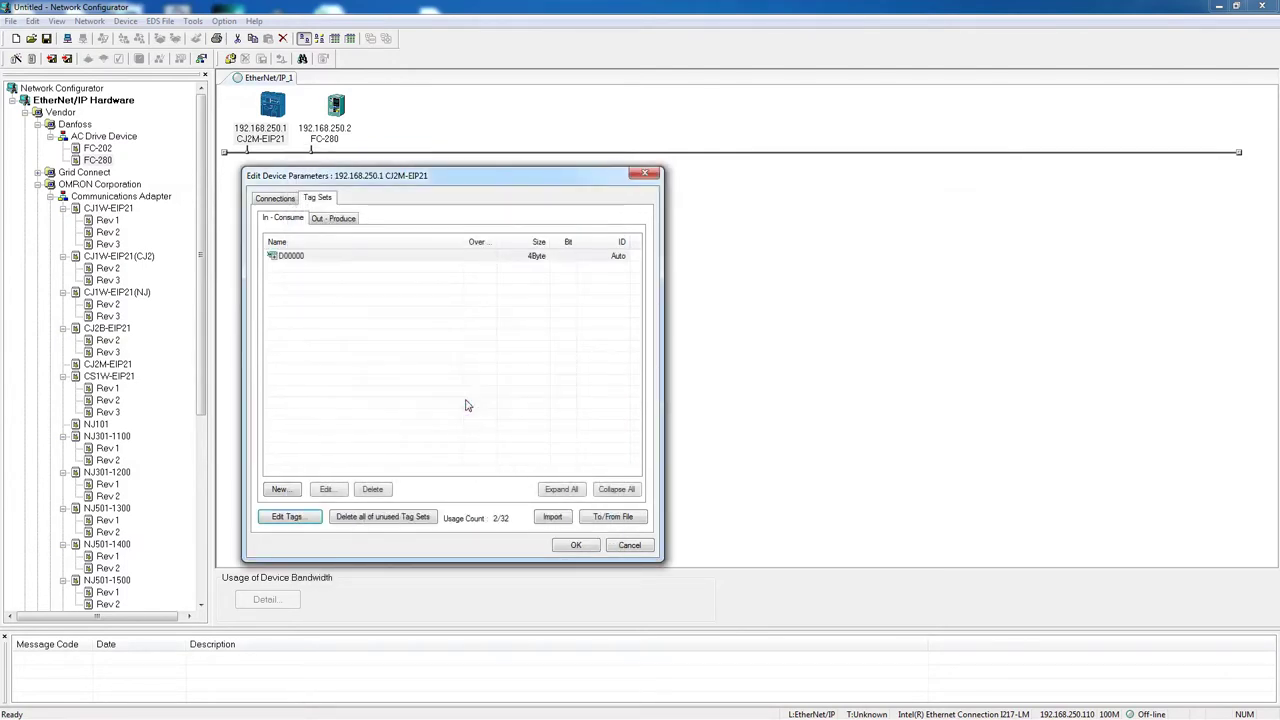
{"action": "left_click", "coordinate": [276, 198]}
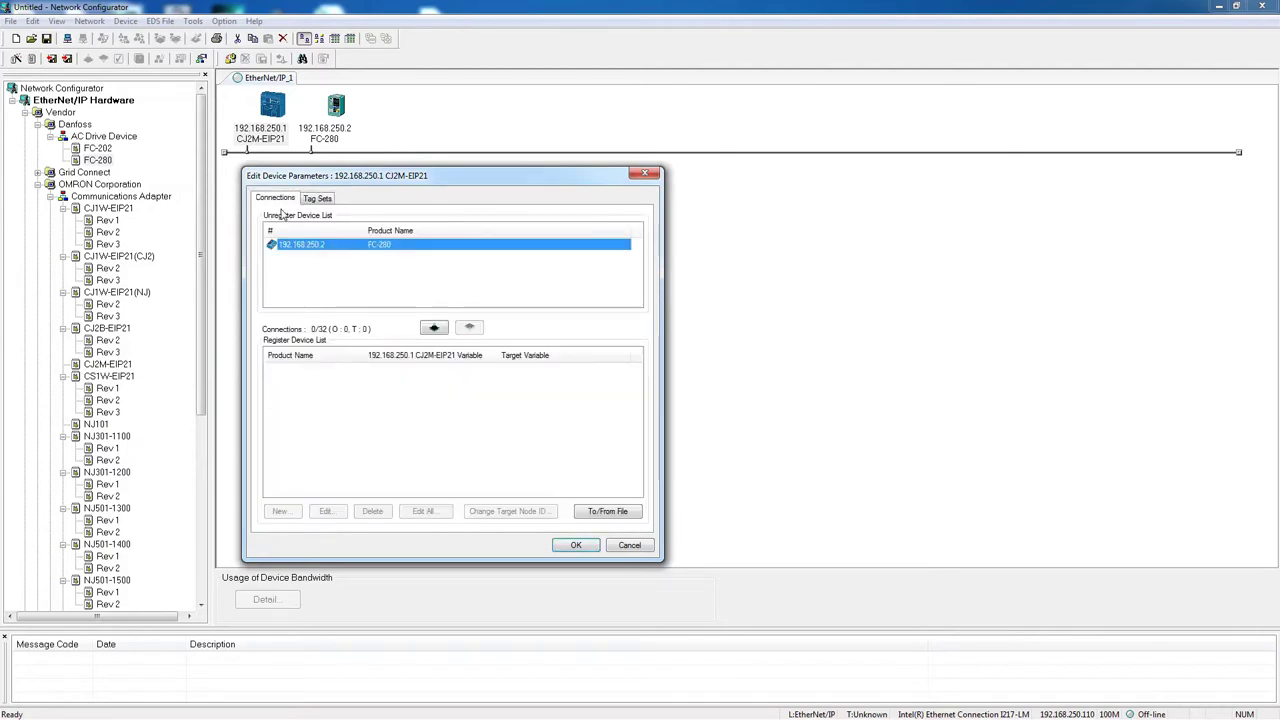
{"action": "left_click", "coordinate": [433, 330]}
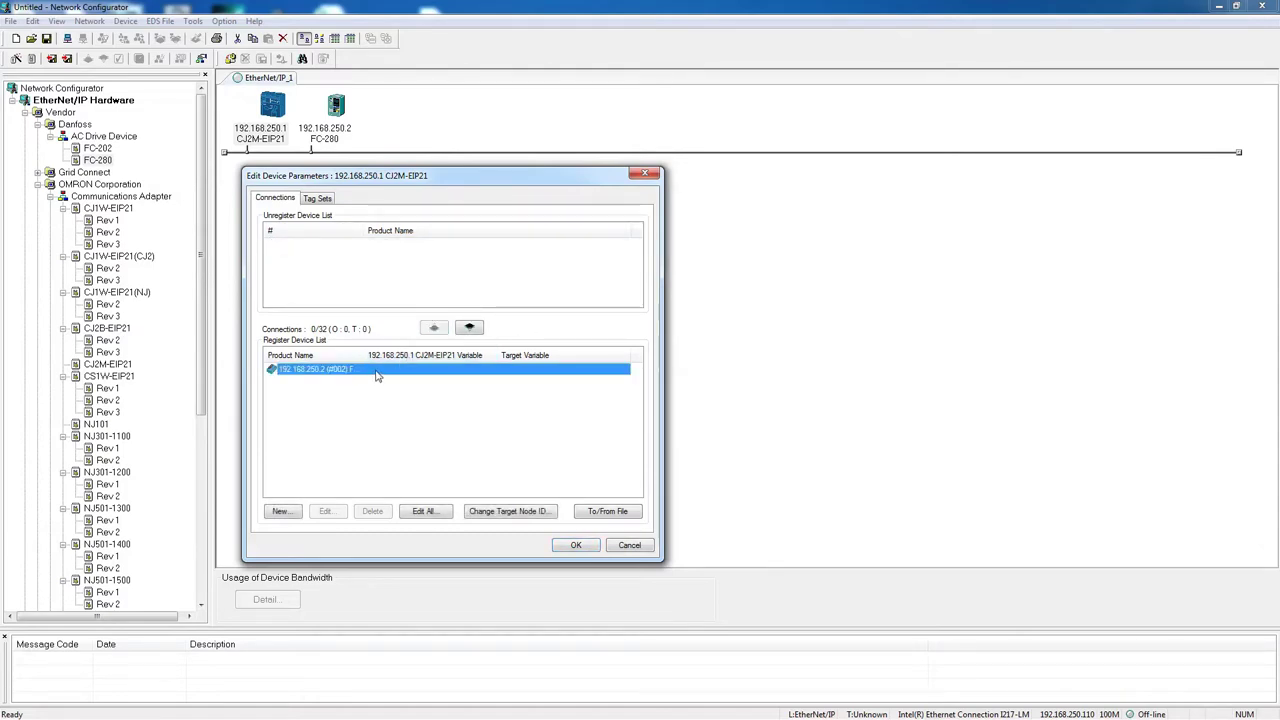
Open a new connection to the registered FC-280, try the 101/151 and 103/153 I/O types, and choose 100/150 IO Connection.
{"action": "double_click", "coordinate": [377, 372]}
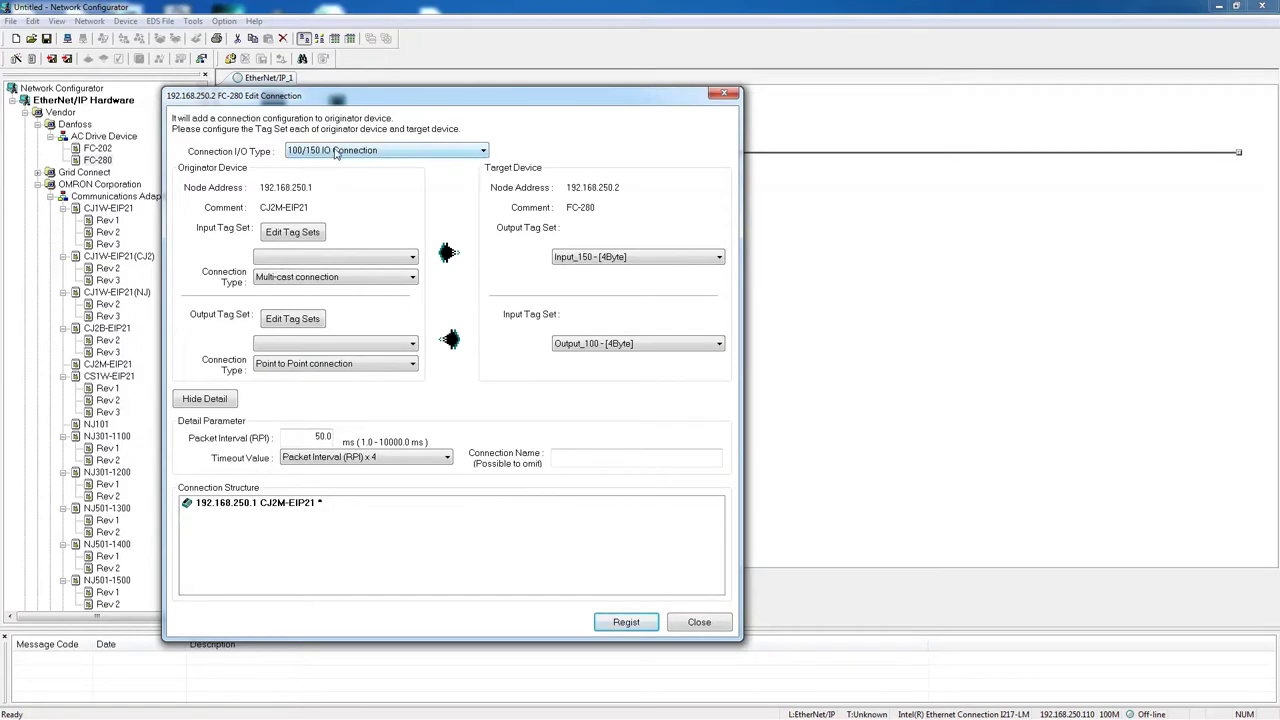
{"action": "left_click", "coordinate": [470, 152]}
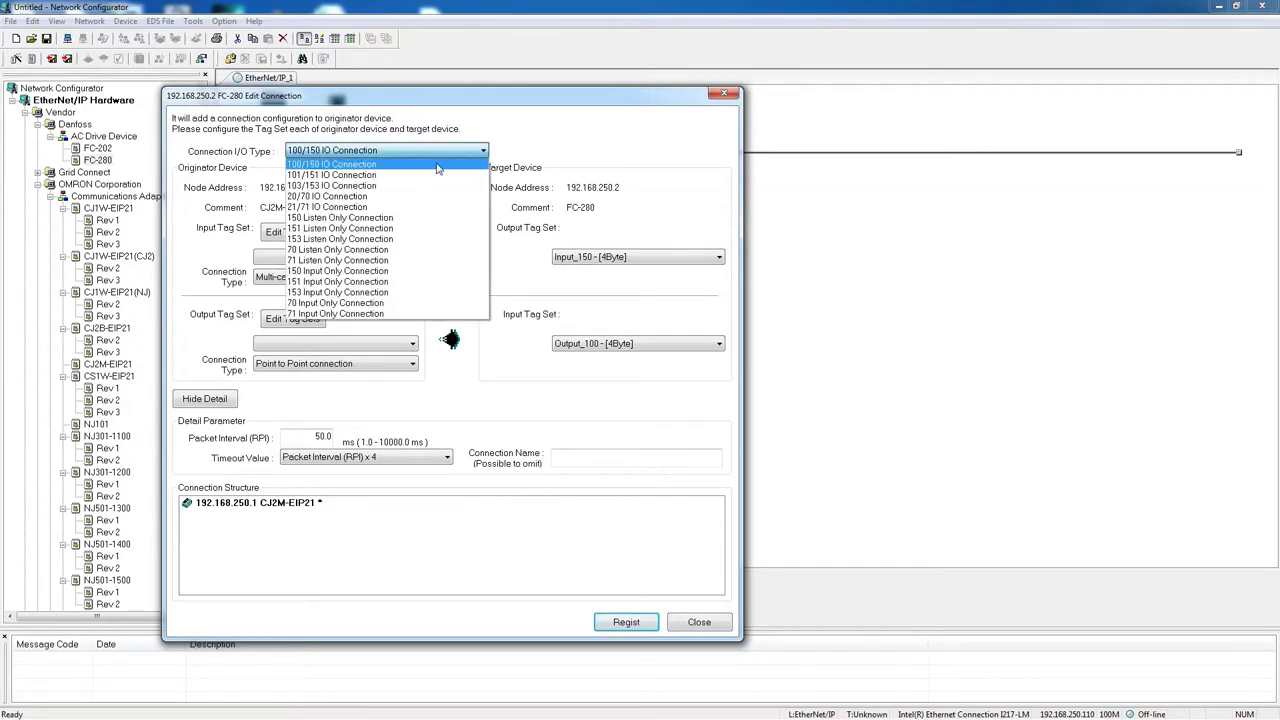
{"action": "left_click", "coordinate": [380, 176]}
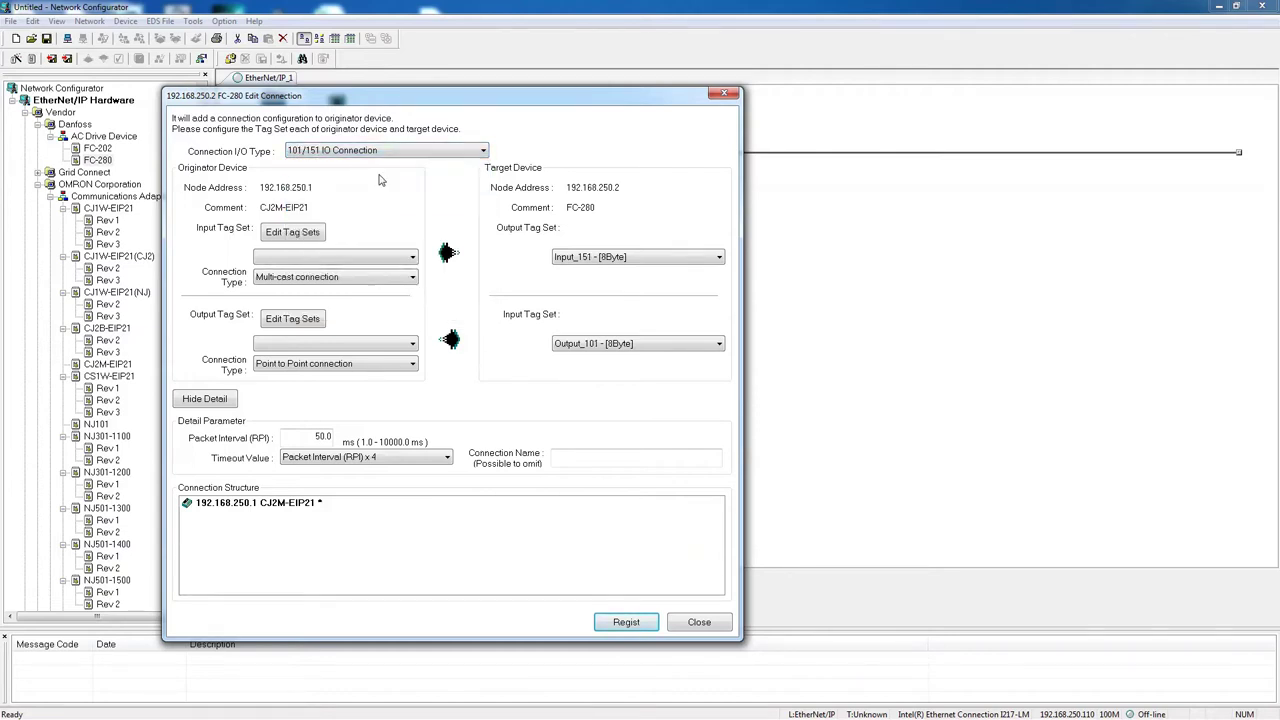
{"action": "left_click", "coordinate": [450, 151]}
{"action": "left_click", "coordinate": [375, 186]}
{"action": "left_click", "coordinate": [427, 151]}
{"action": "left_click", "coordinate": [348, 166]}
Assign D00000 as the input tag set and D00010 as the output tag set, register the connection, and accept the device parameters.
{"action": "left_click", "coordinate": [411, 258]}
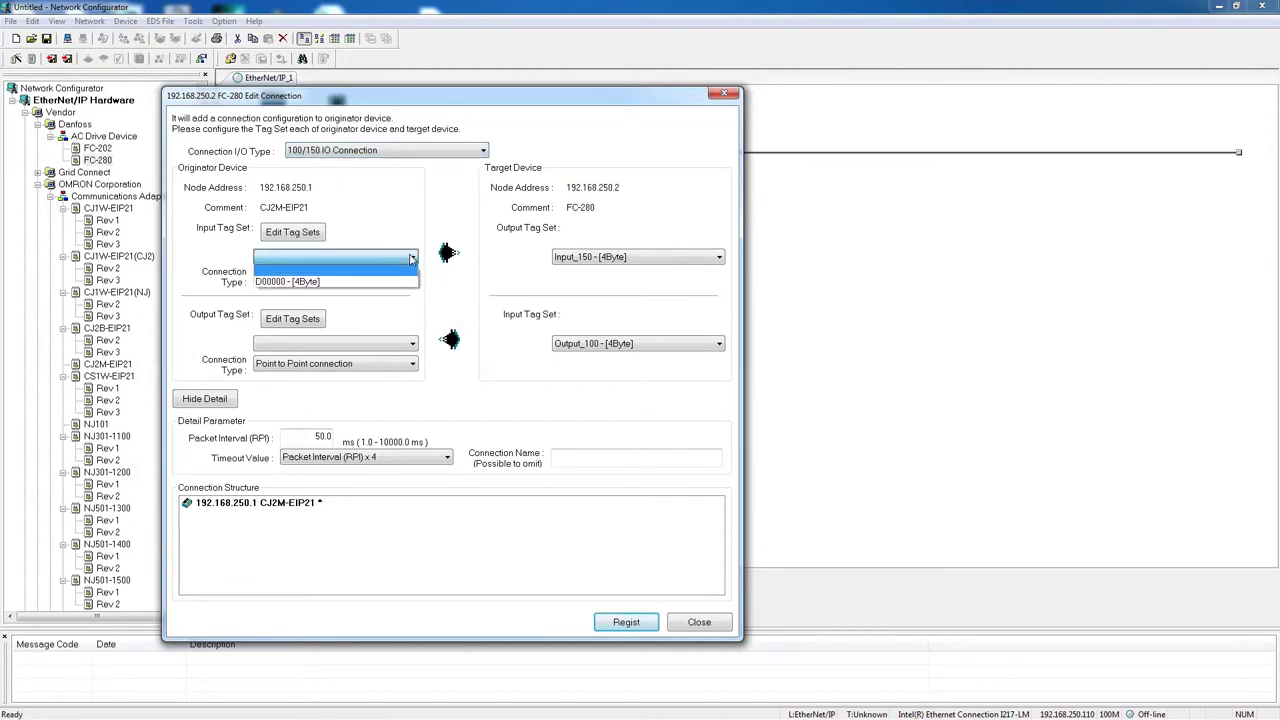
{"action": "left_click", "coordinate": [287, 282]}
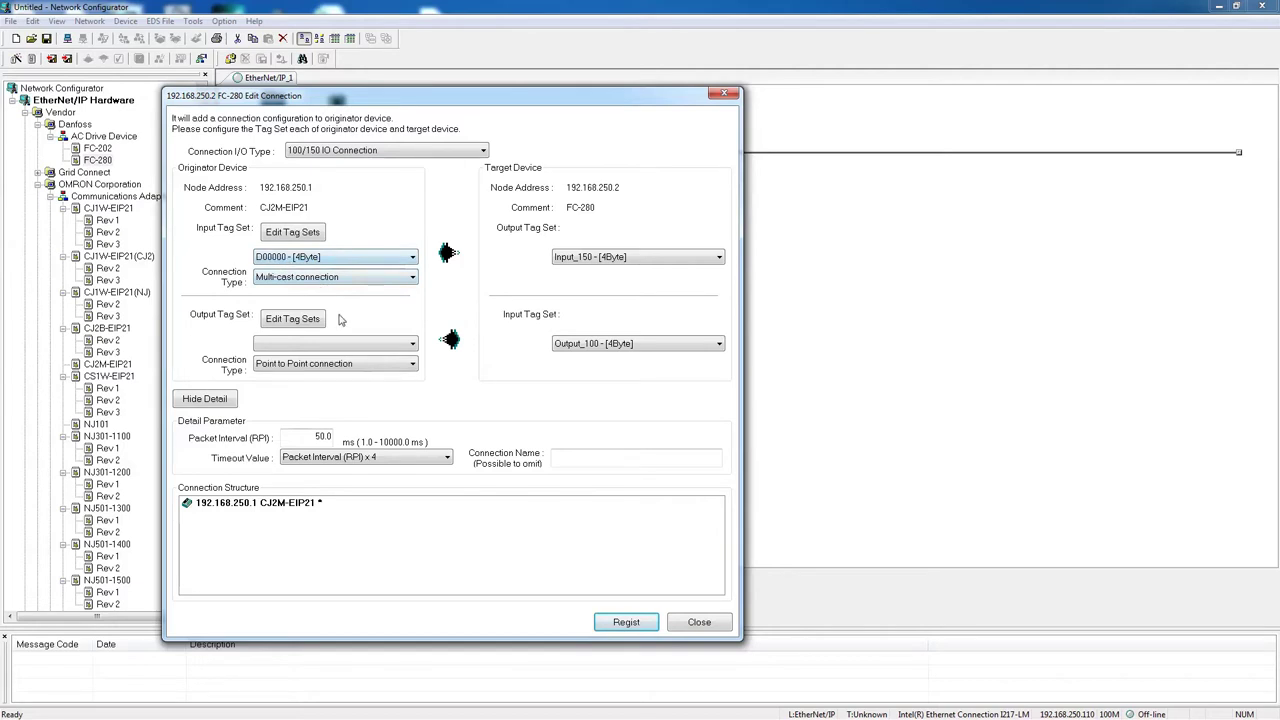
{"action": "left_click", "coordinate": [413, 346]}
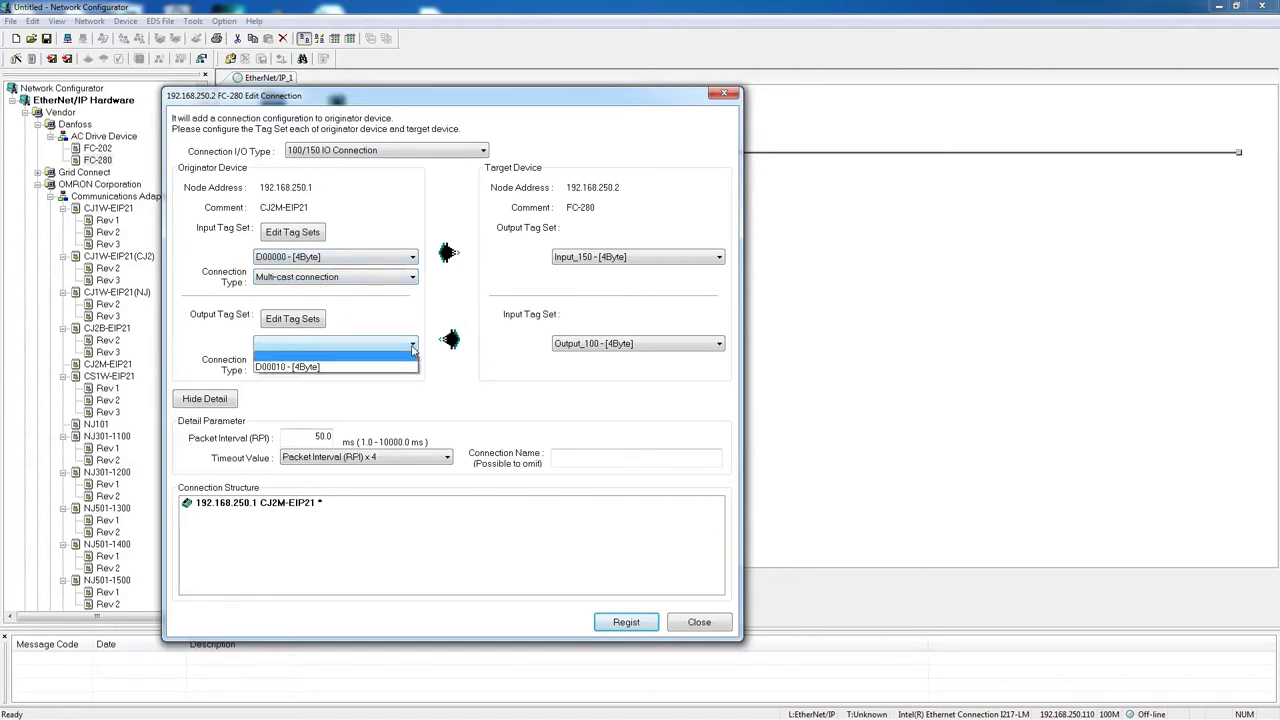
{"action": "left_click", "coordinate": [287, 368]}
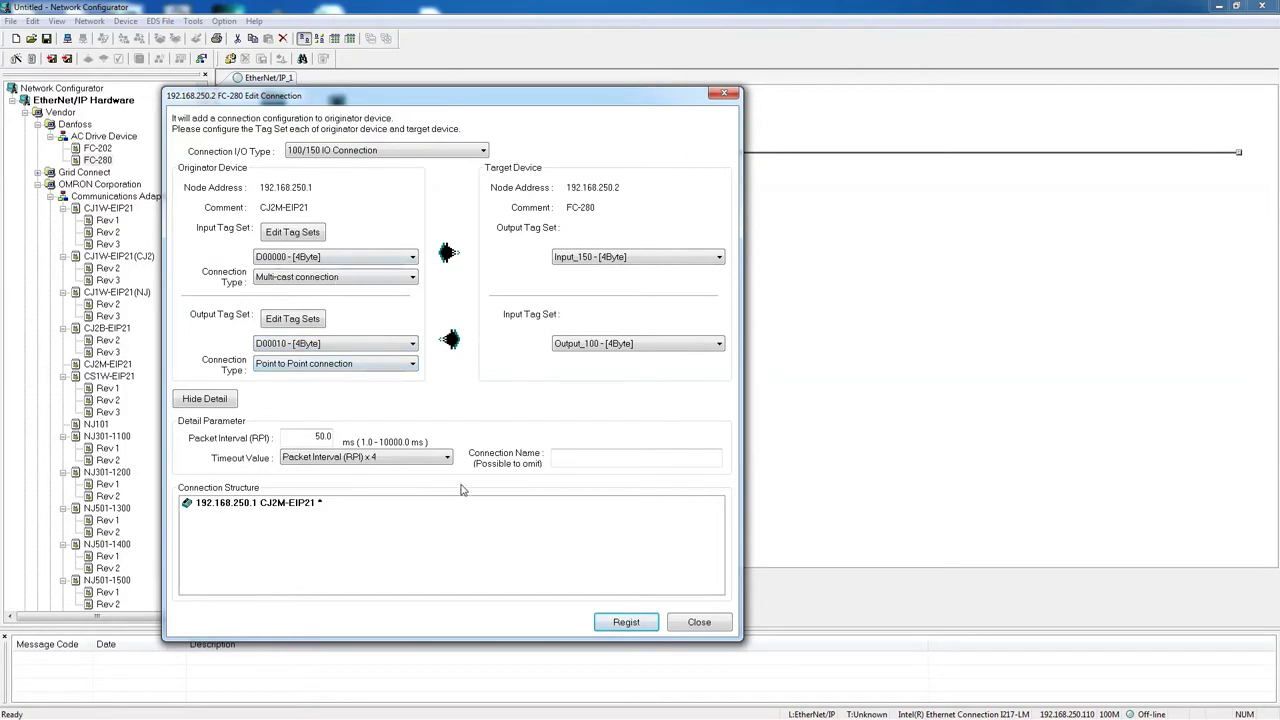
{"action": "double_click", "coordinate": [328, 437]}
{"action": "left_click", "coordinate": [626, 622]}
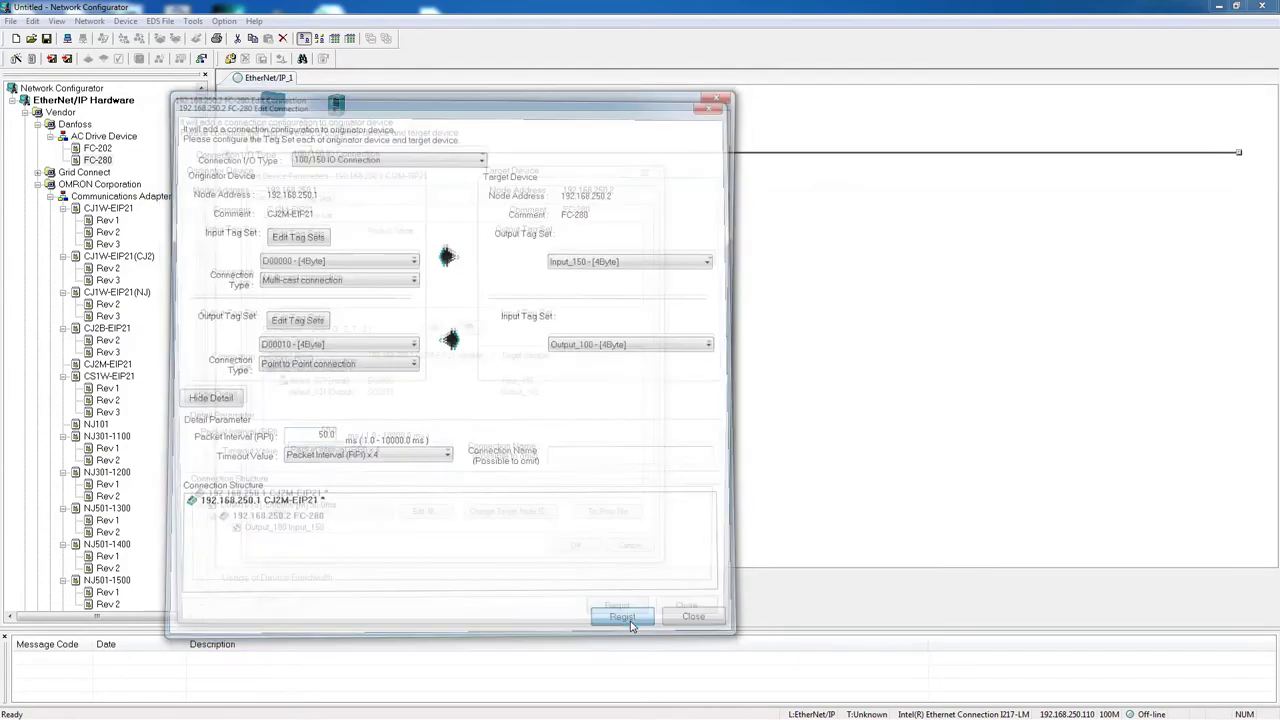
{"action": "left_click", "coordinate": [712, 625]}
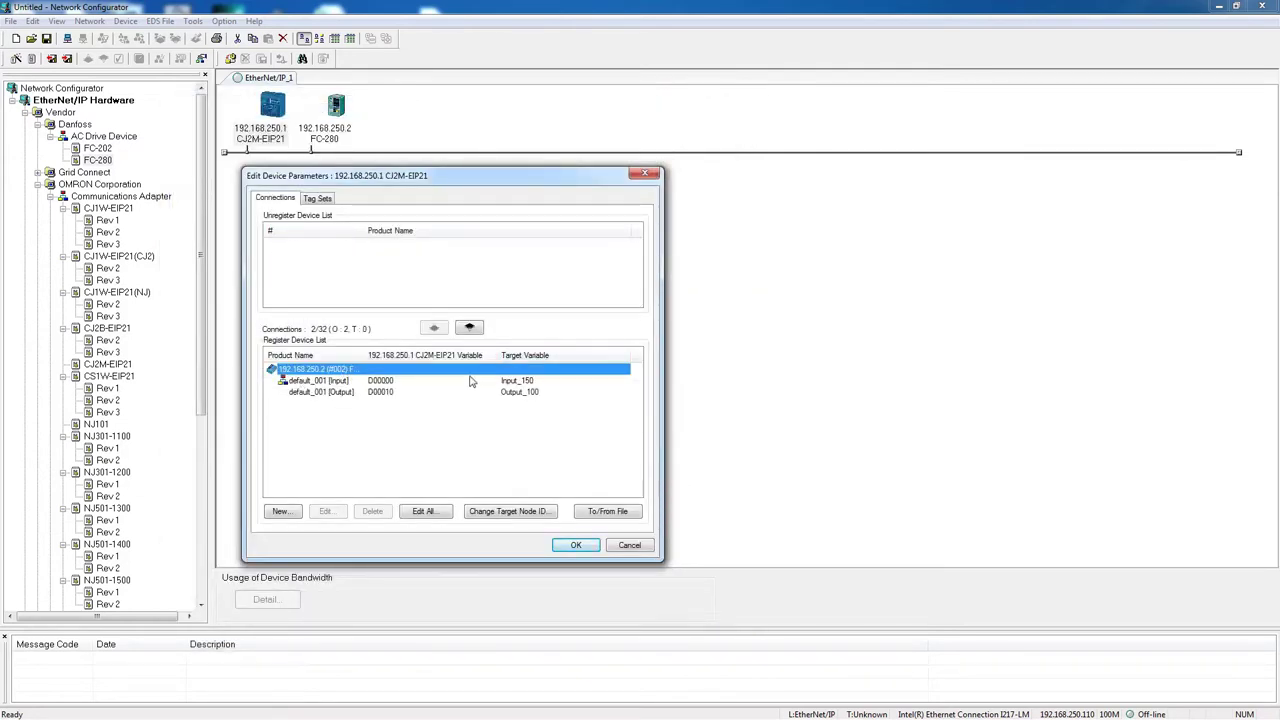
{"action": "left_click", "coordinate": [576, 546]}
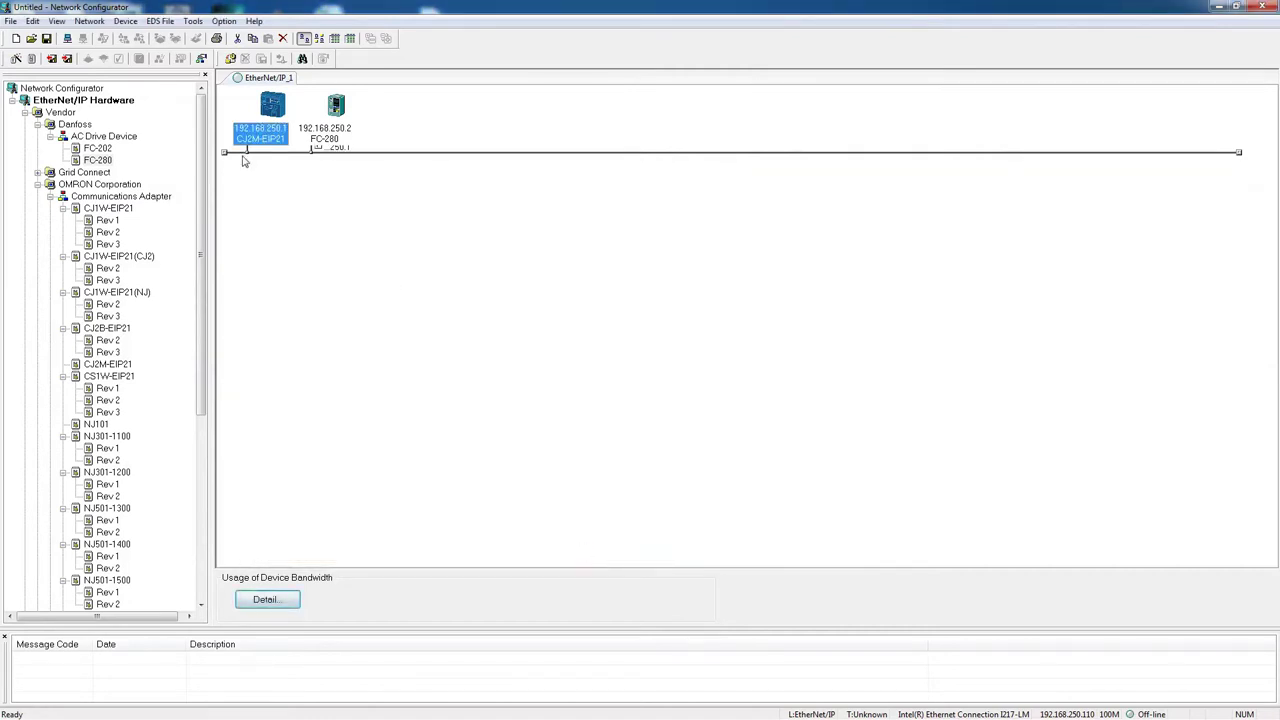
Delete the FC-280 and the CJ2M-EIP21 from the EtherNet/IP_1 network, confirming both deletions.
{"action": "left_click", "coordinate": [335, 115]}
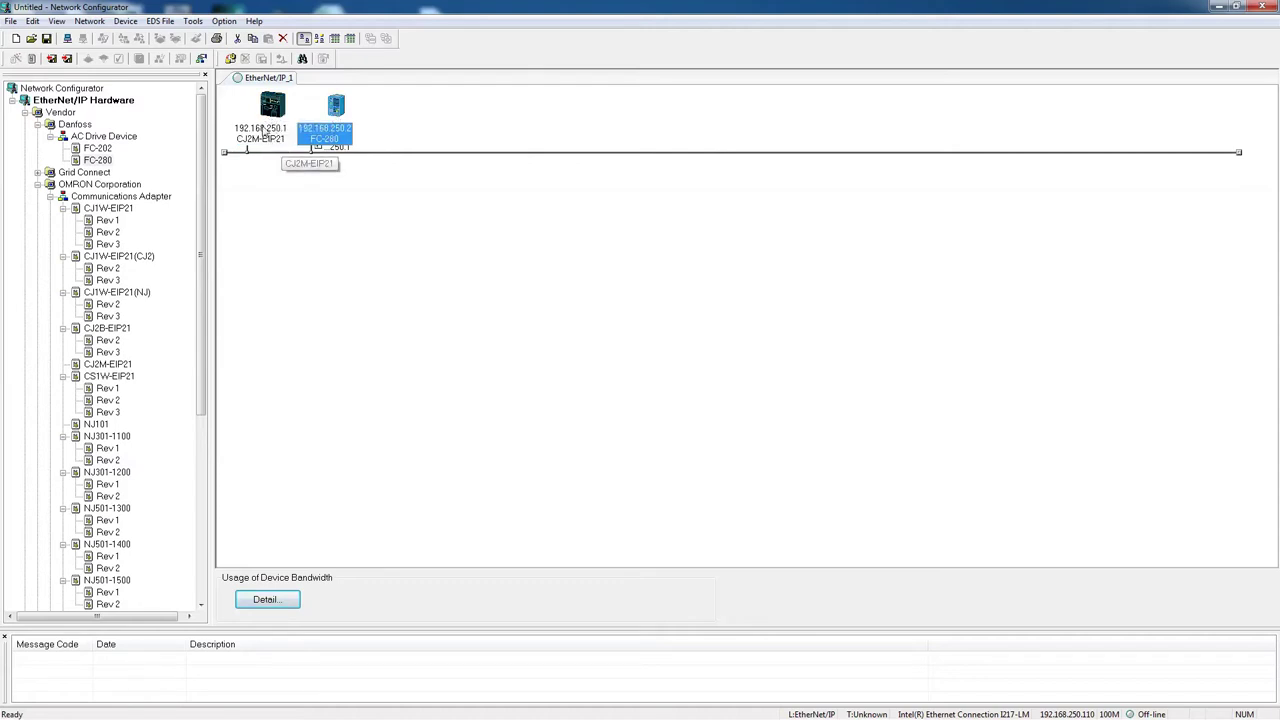
{"action": "left_click", "coordinate": [274, 110]}
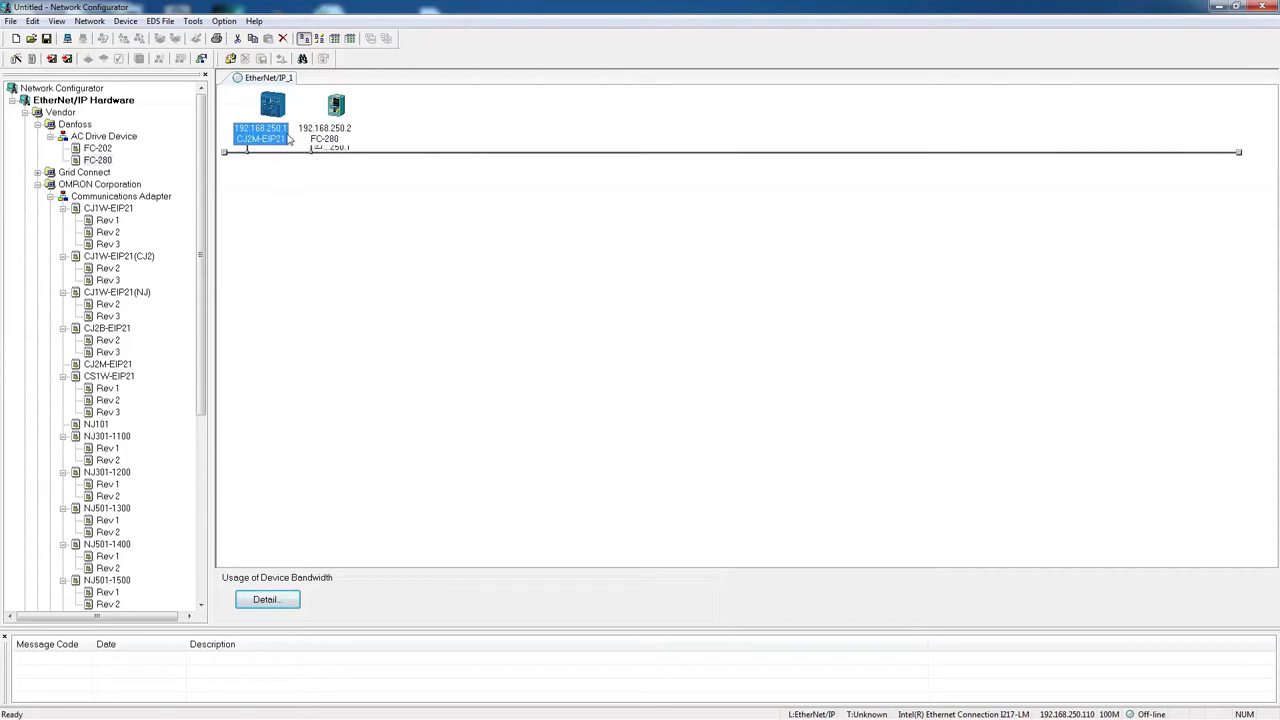
{"action": "left_click", "coordinate": [334, 112]}
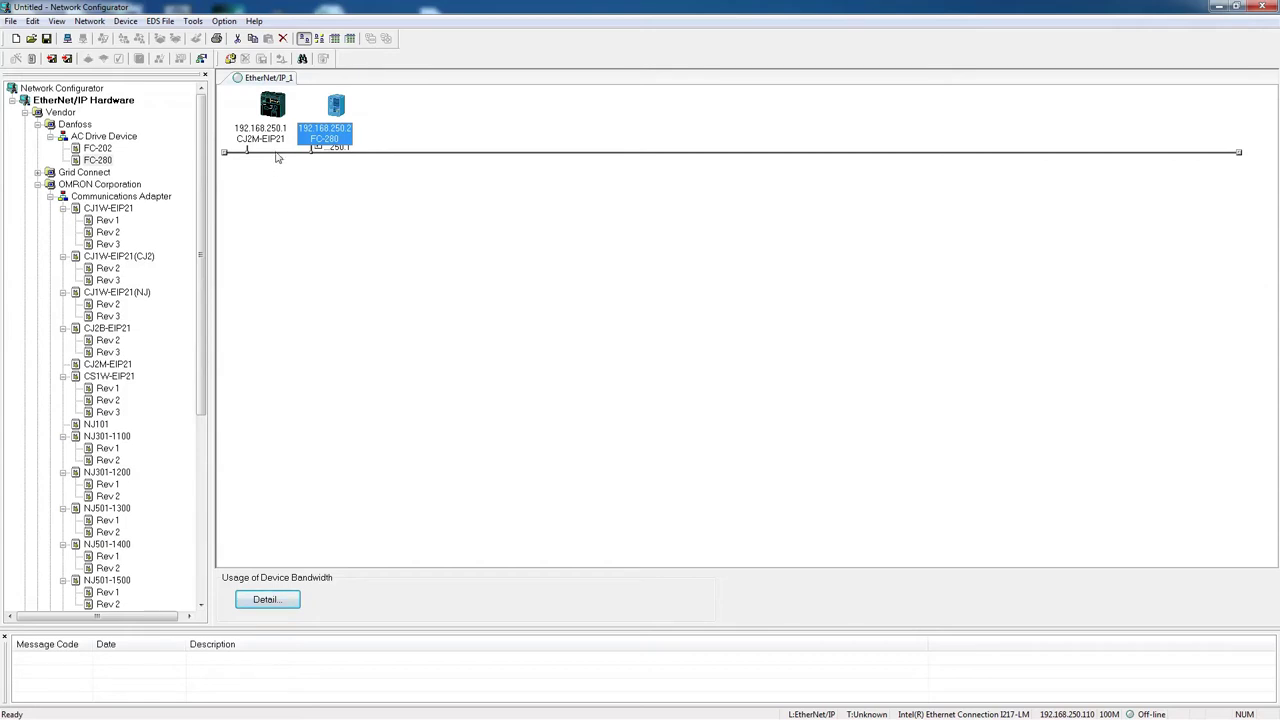
{"action": "right_click", "coordinate": [338, 133]}
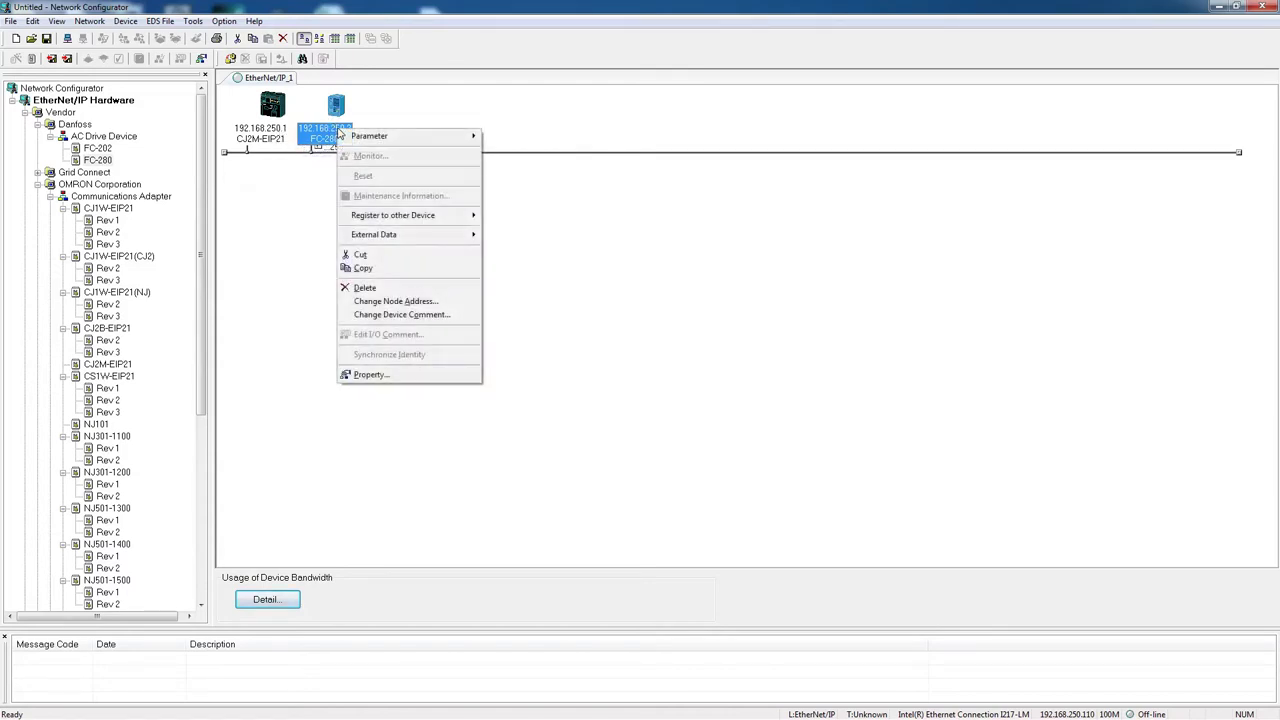
{"action": "left_click", "coordinate": [392, 291]}
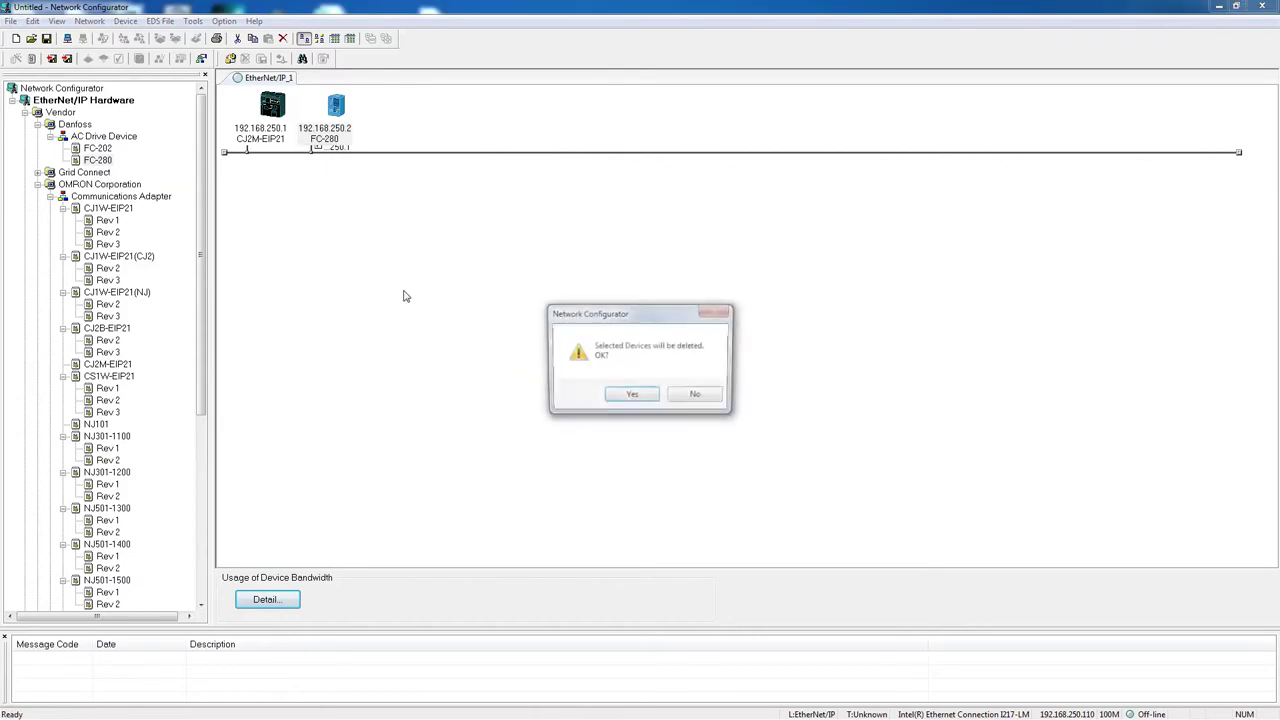
{"action": "left_click", "coordinate": [632, 396]}
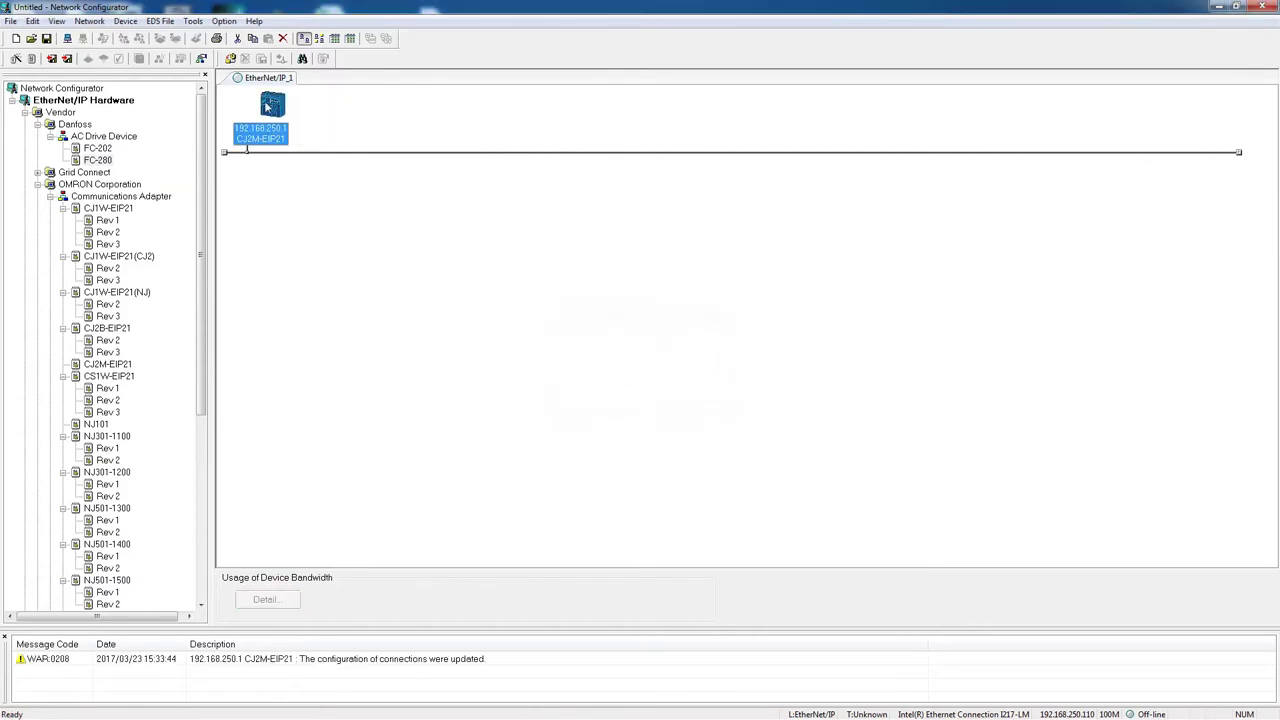
{"action": "right_click", "coordinate": [271, 109]}
{"action": "left_click", "coordinate": [350, 270]}
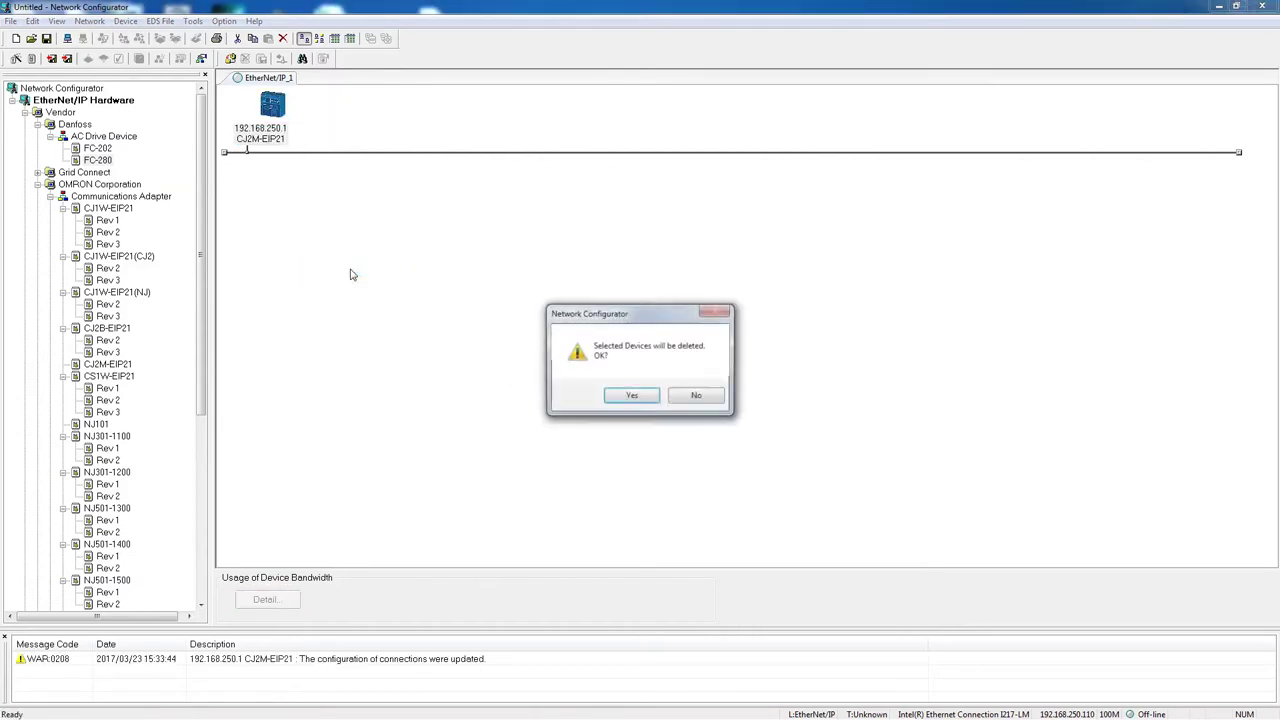
{"action": "left_click", "coordinate": [630, 397]}
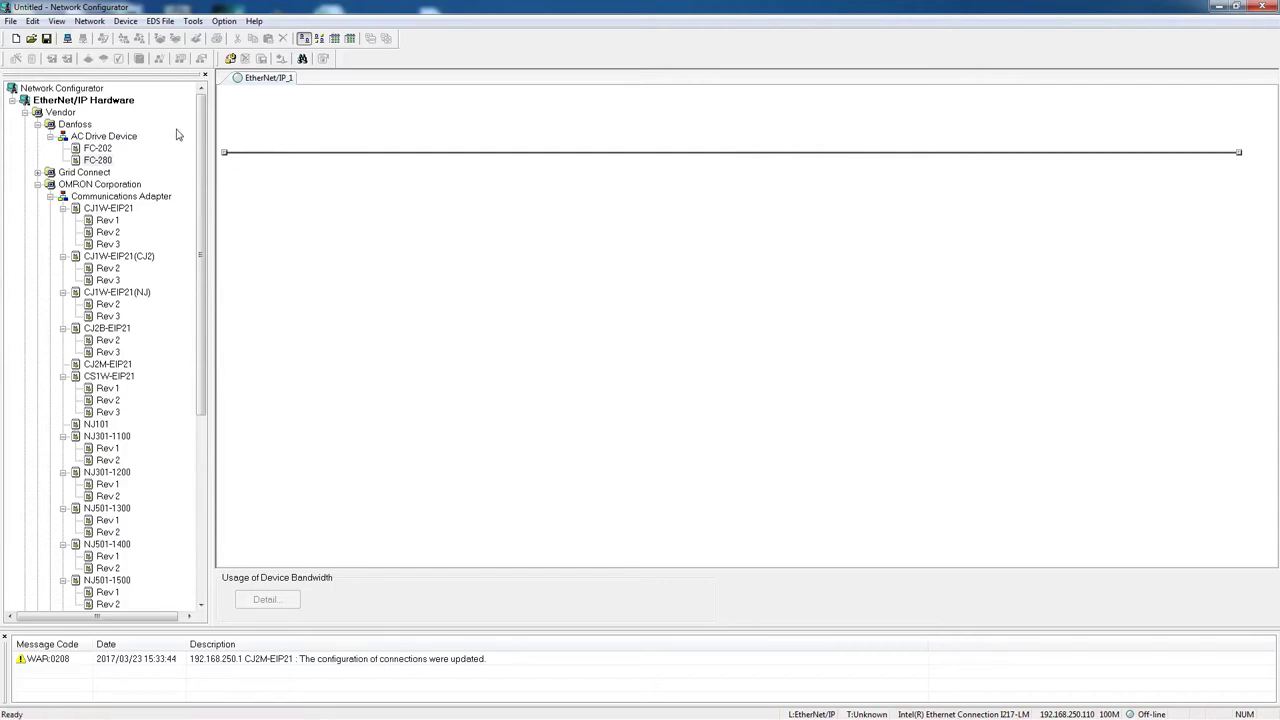
Go online with the Intel(R) Ethernet Connection I217-LM interface through TCP:2, using the existing network EtherNet/IP_1.
{"action": "left_click", "coordinate": [68, 39]}
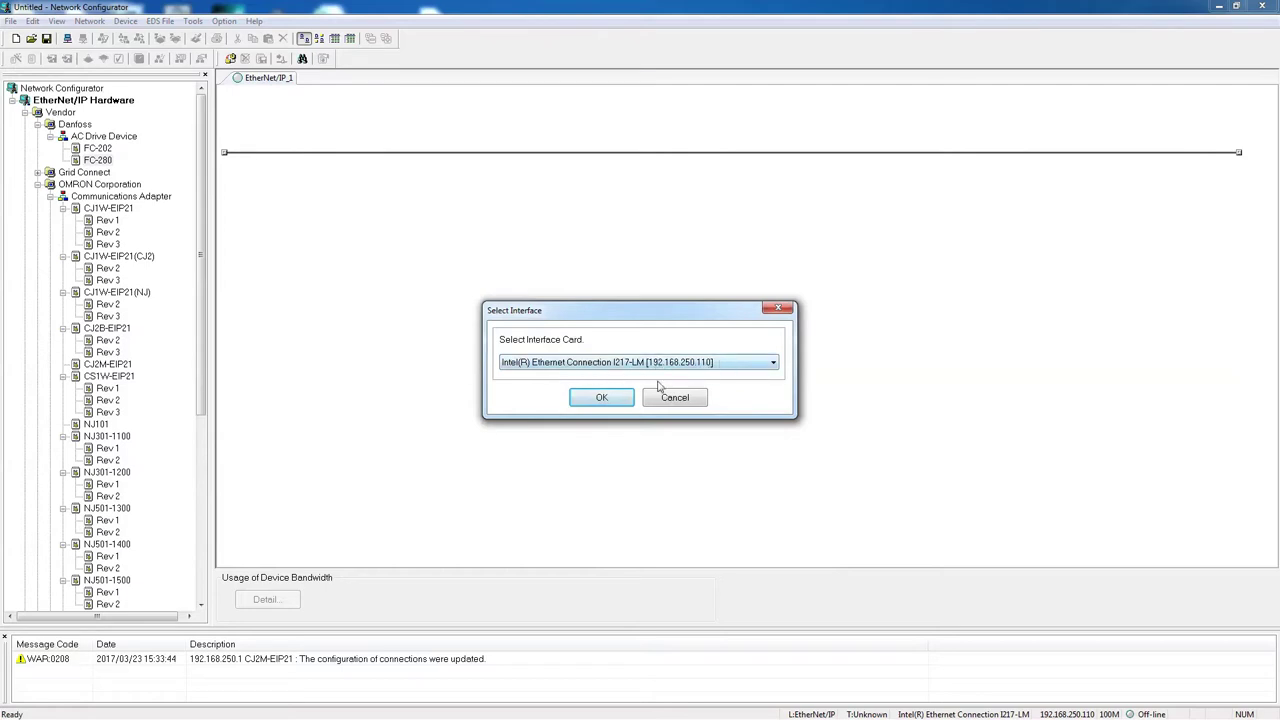
{"action": "left_click", "coordinate": [605, 398]}
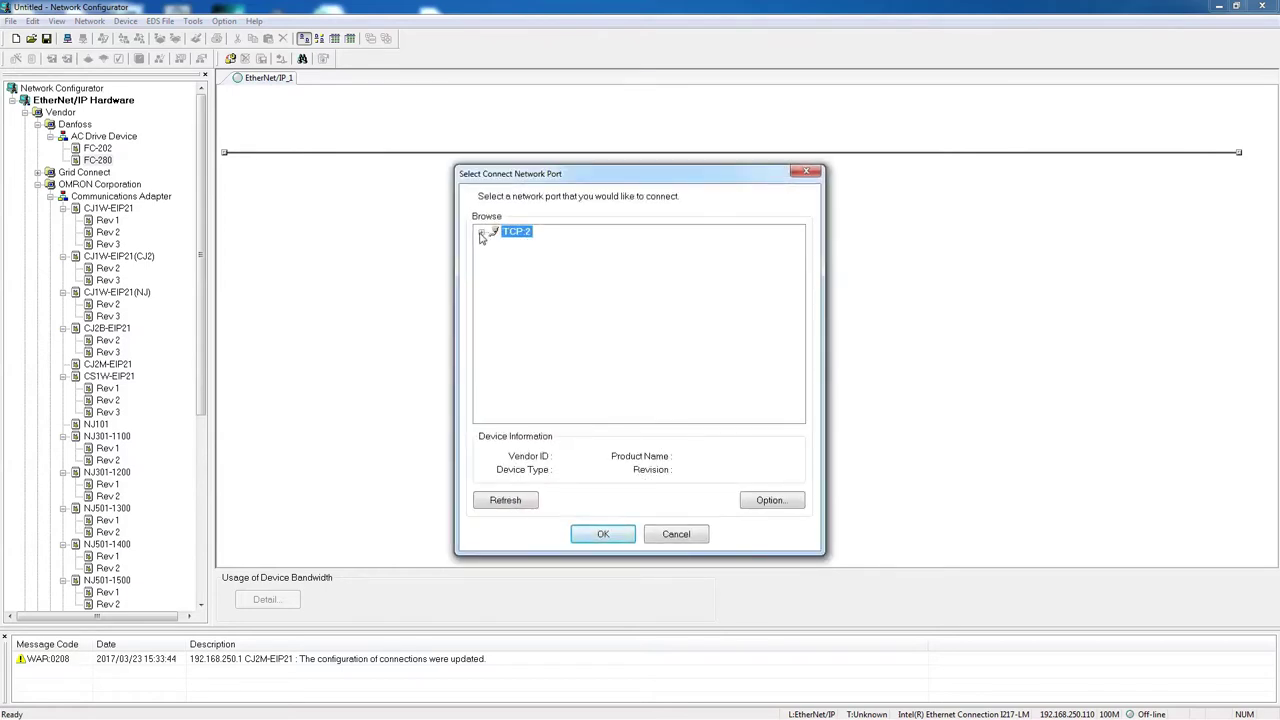
{"action": "left_click", "coordinate": [481, 232]}
{"action": "left_click", "coordinate": [515, 506]}
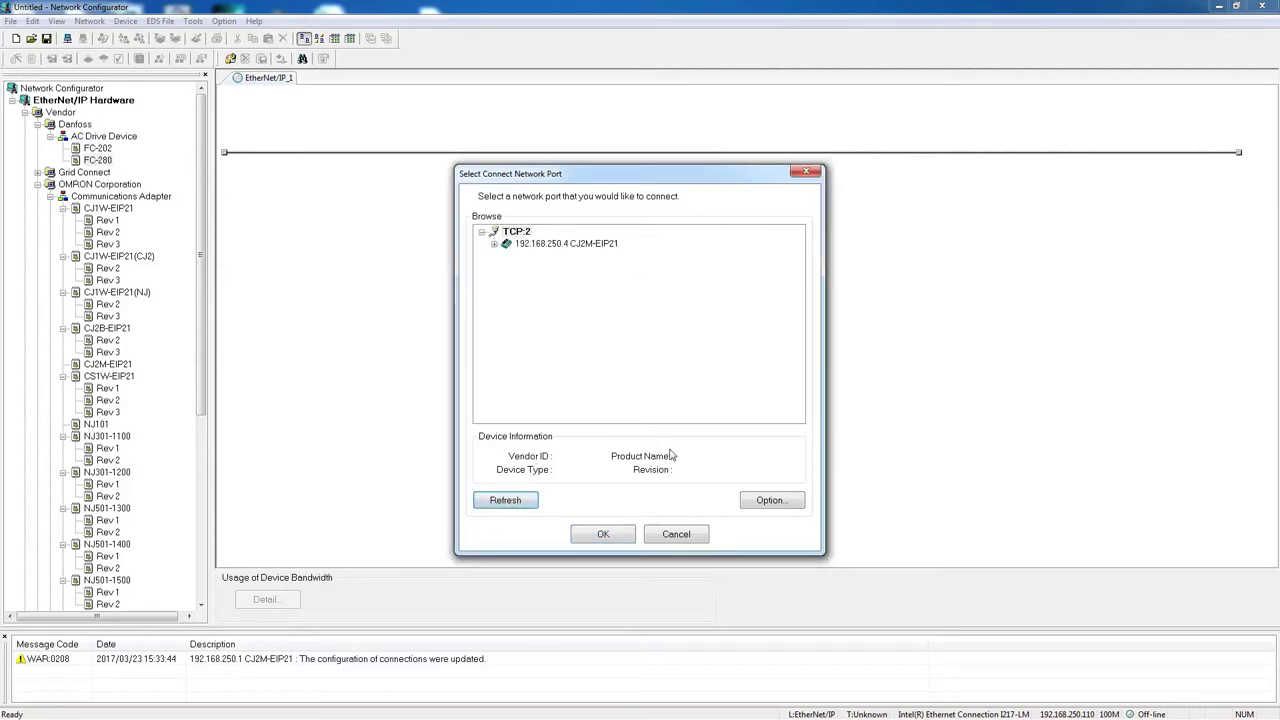
{"action": "left_click", "coordinate": [603, 535]}
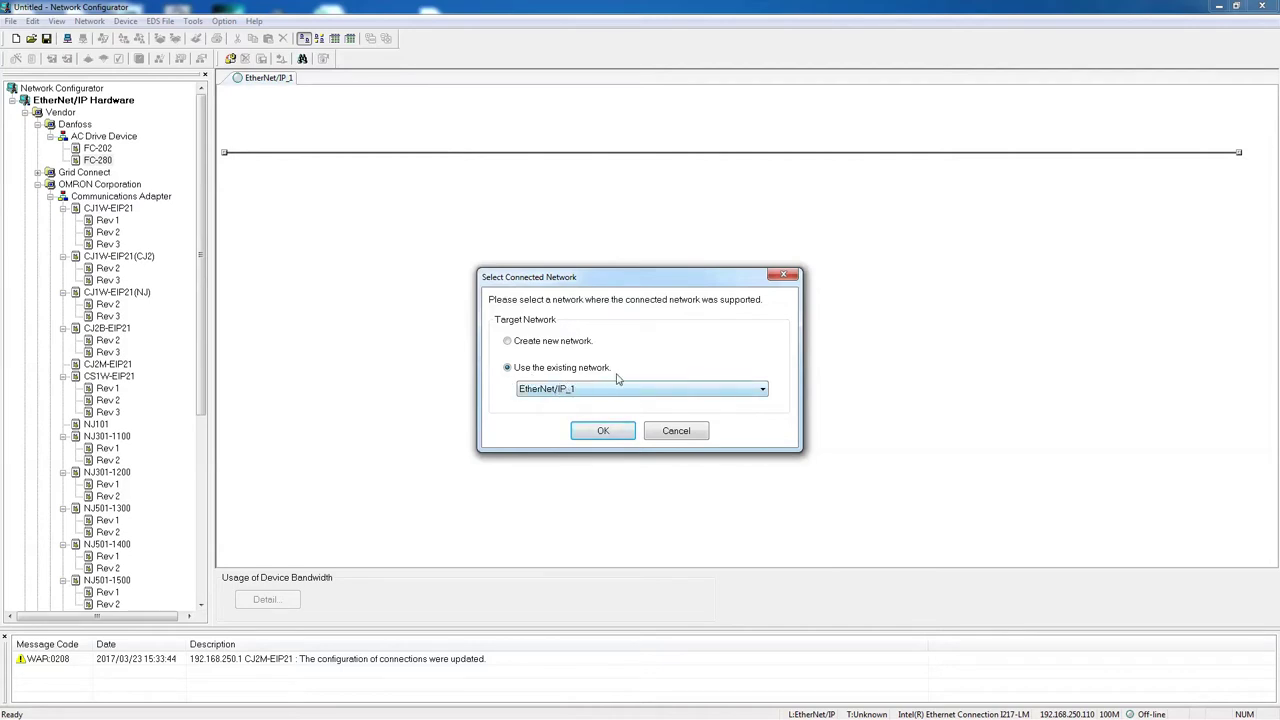
{"action": "left_click", "coordinate": [604, 431]}
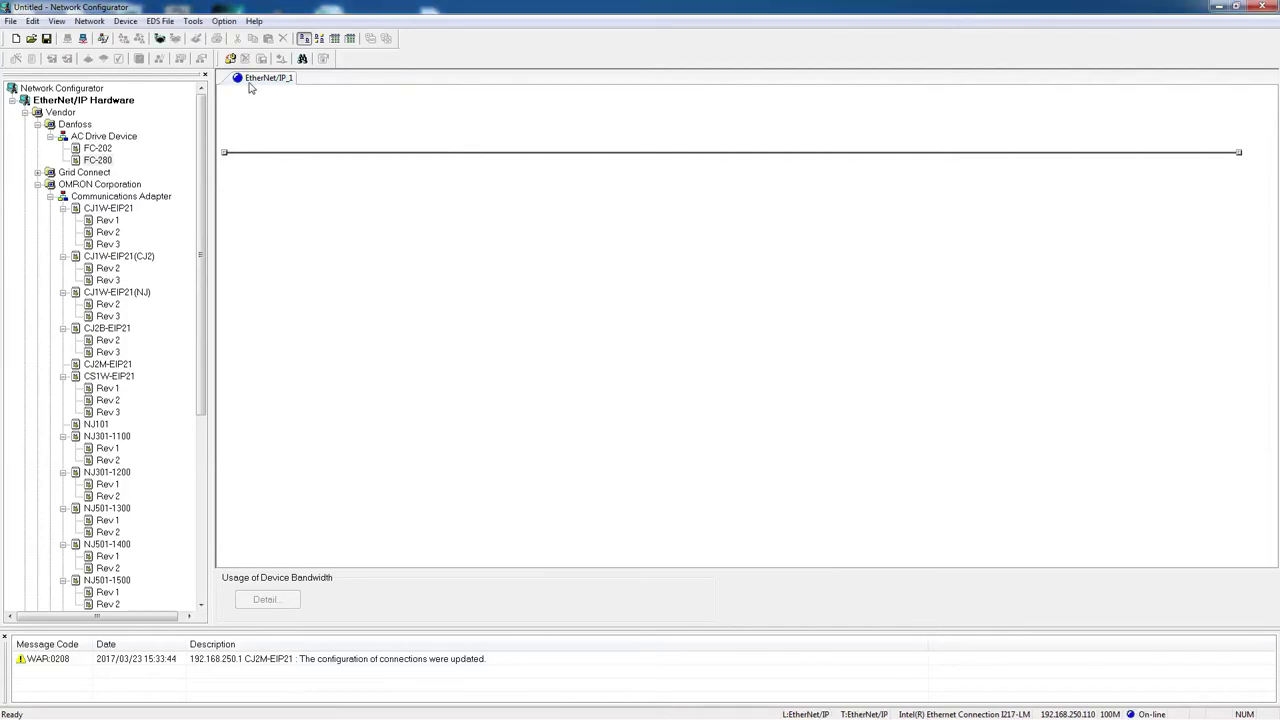
Upload all device parameters into the current document from target devices 192.168.250.3 and 192.168.250.4.
{"action": "left_click", "coordinate": [160, 40]}
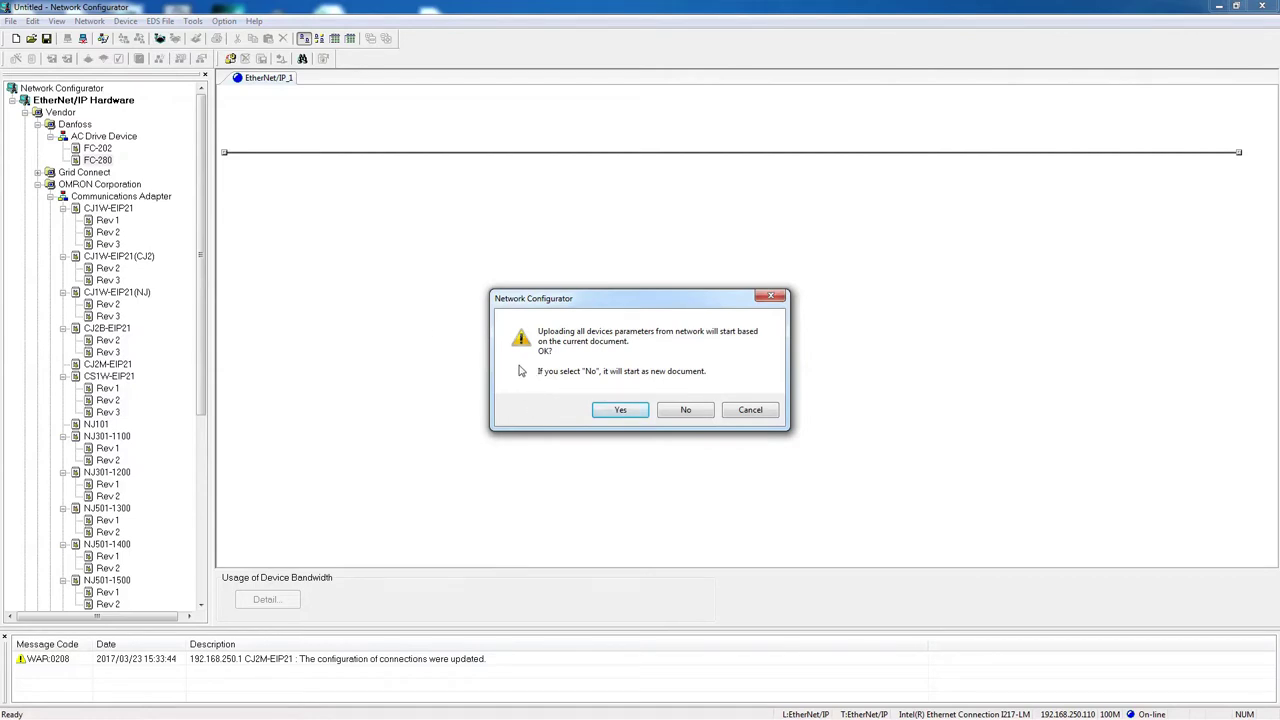
{"action": "left_click", "coordinate": [616, 411]}
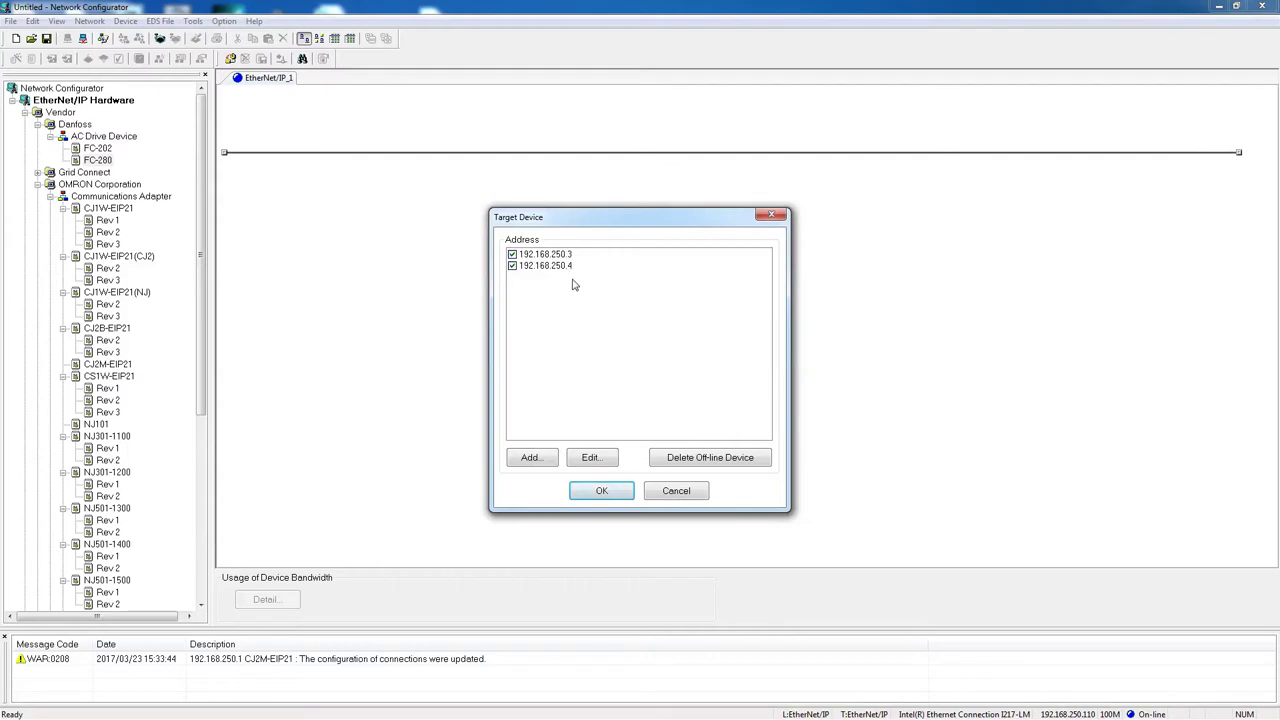
{"action": "left_click", "coordinate": [602, 492]}
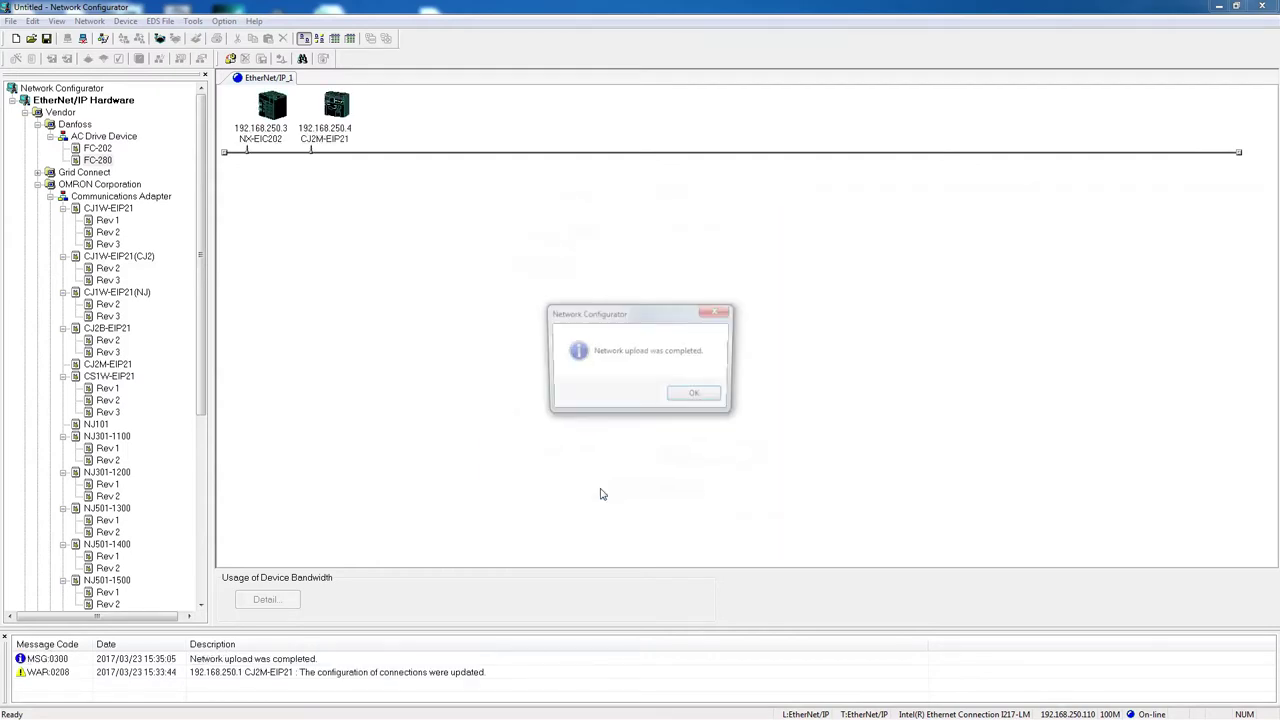
{"action": "left_click", "coordinate": [696, 394]}
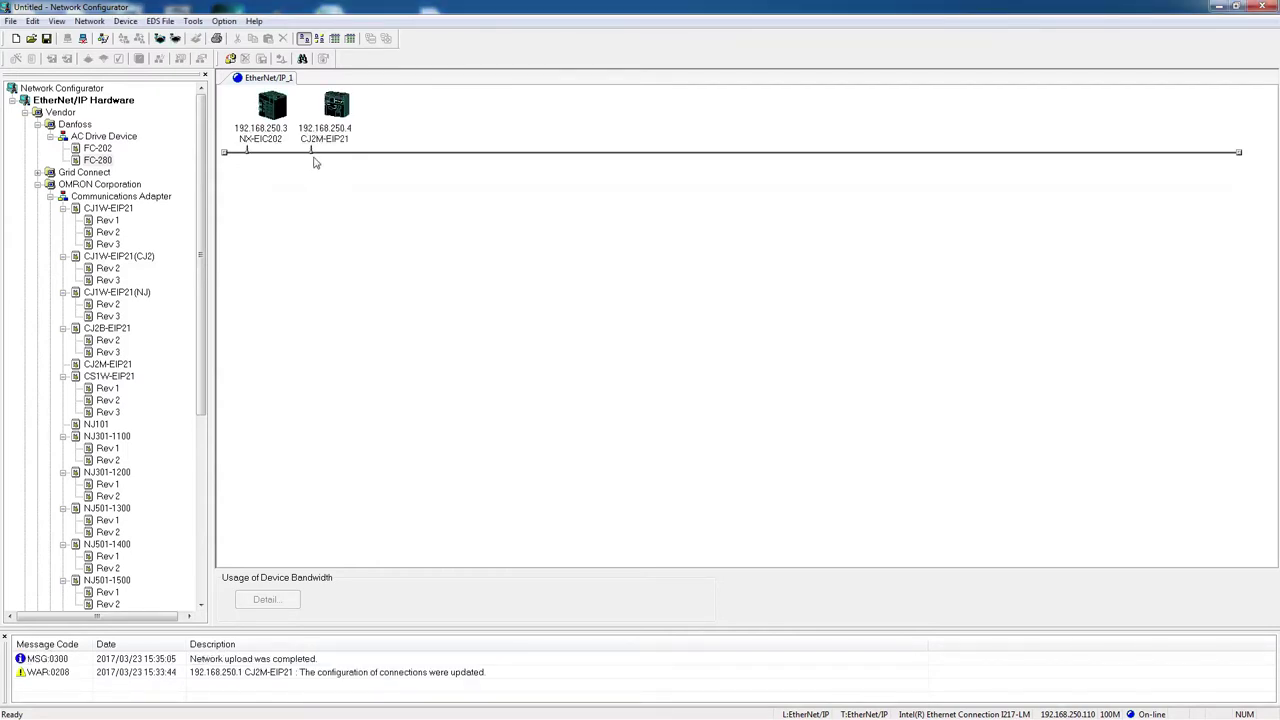
Examine the NX-EIC202's device parameters for its total input and output sizes.
{"action": "left_click", "coordinate": [338, 110]}
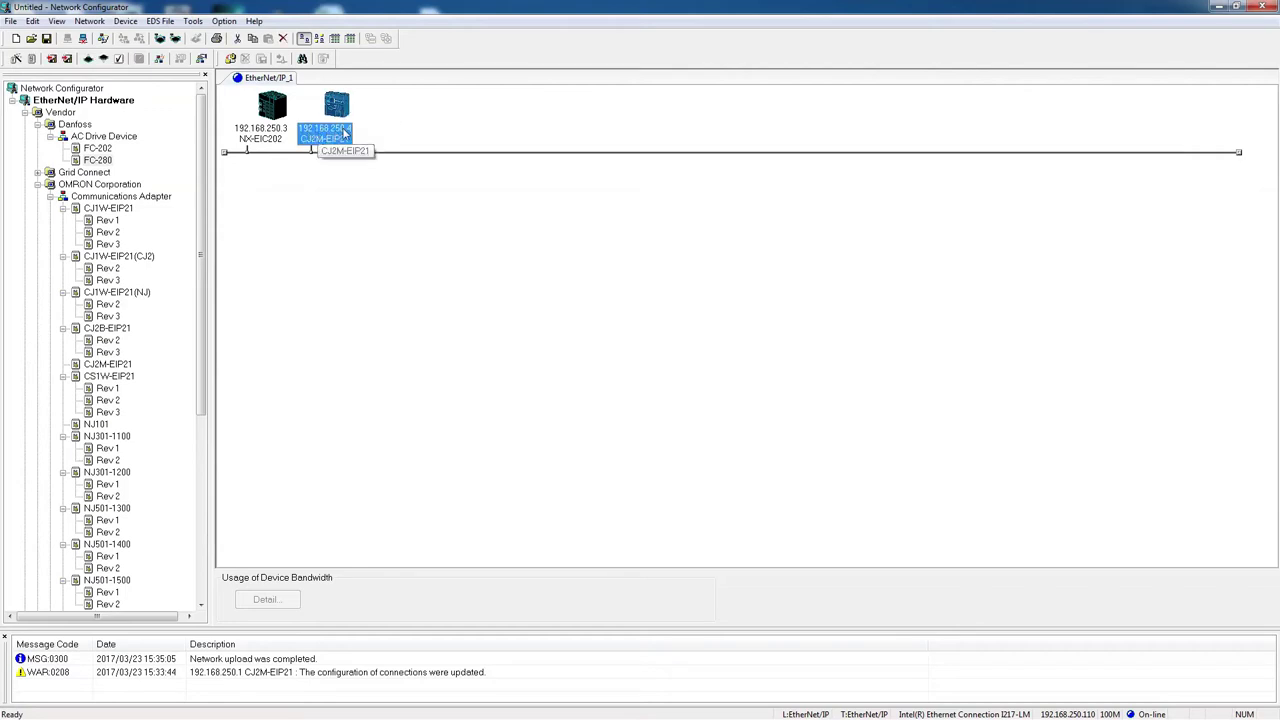
{"action": "left_click", "coordinate": [271, 113]}
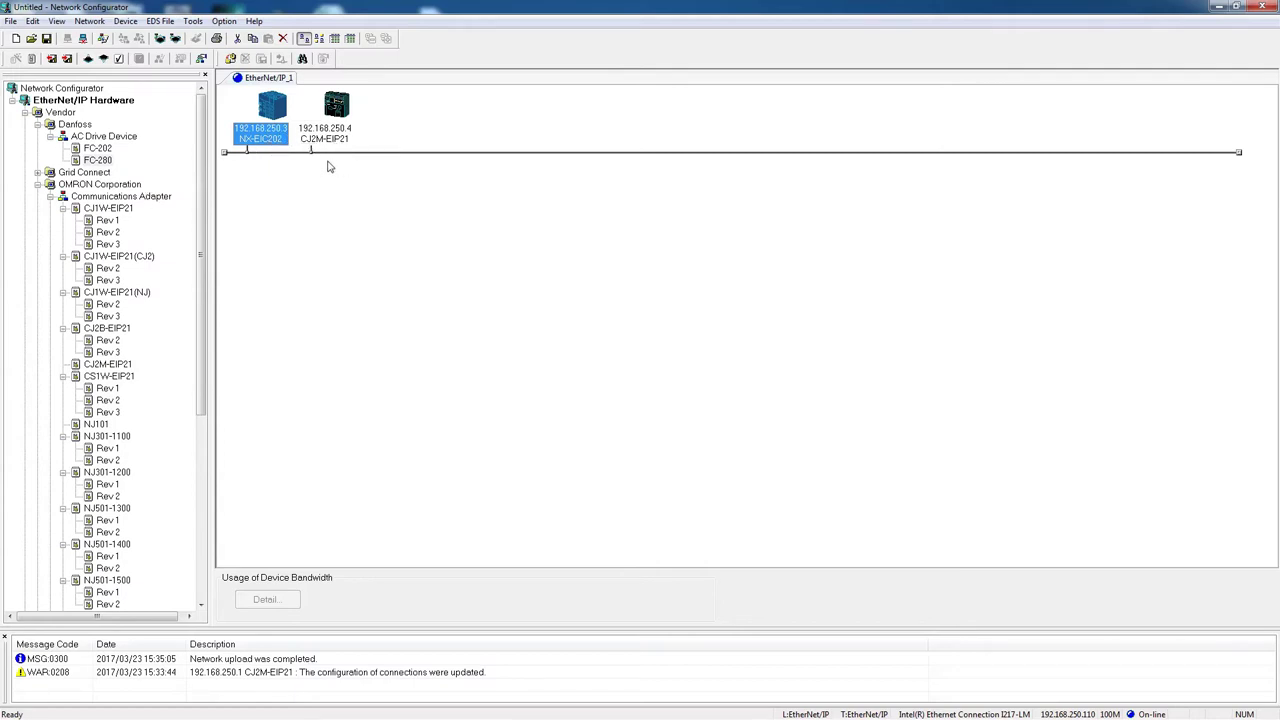
{"action": "double_click", "coordinate": [274, 113]}
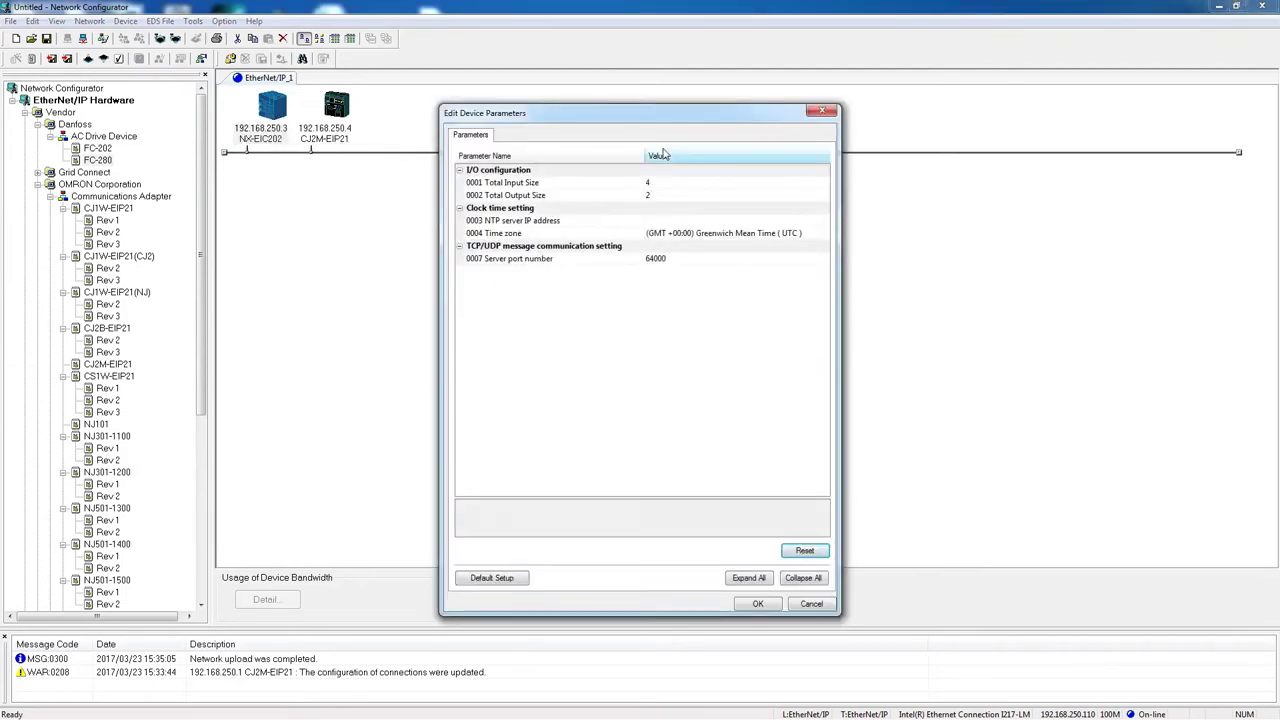
{"action": "left_click_drag", "start_coordinate": [666, 118], "coordinate": [574, 148]}
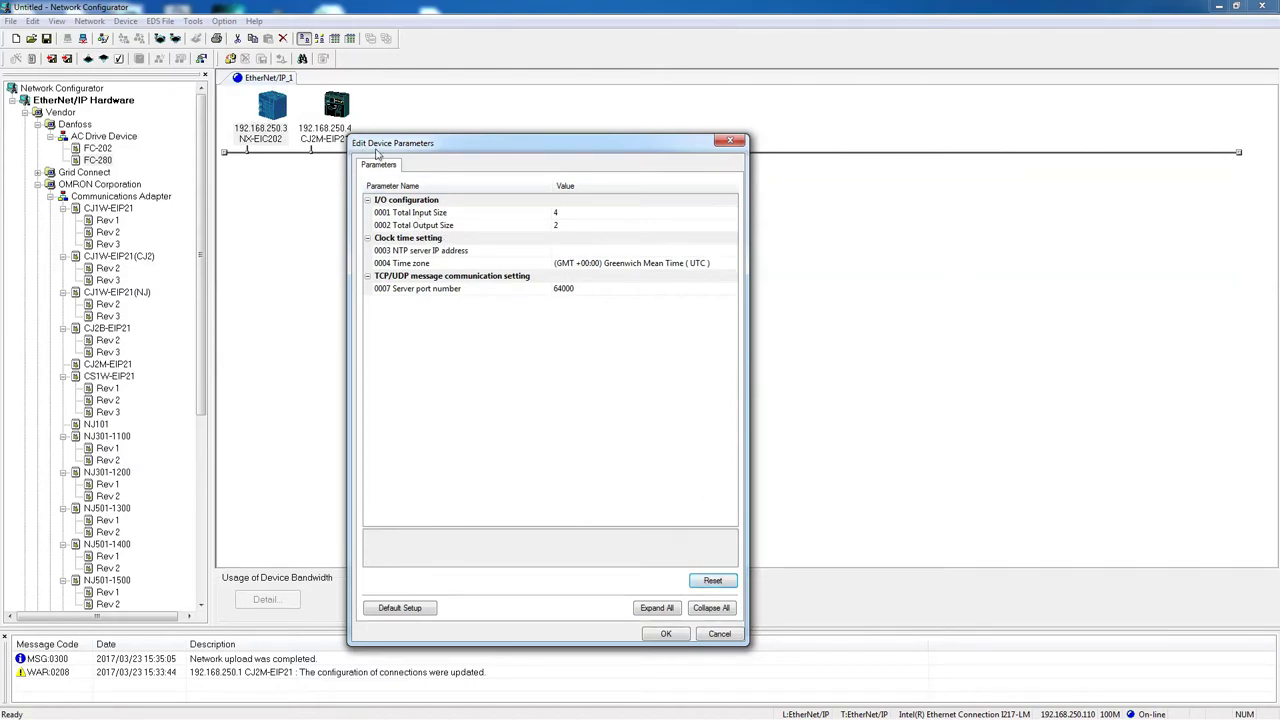
{"action": "left_click_drag", "start_coordinate": [481, 149], "coordinate": [470, 178]}
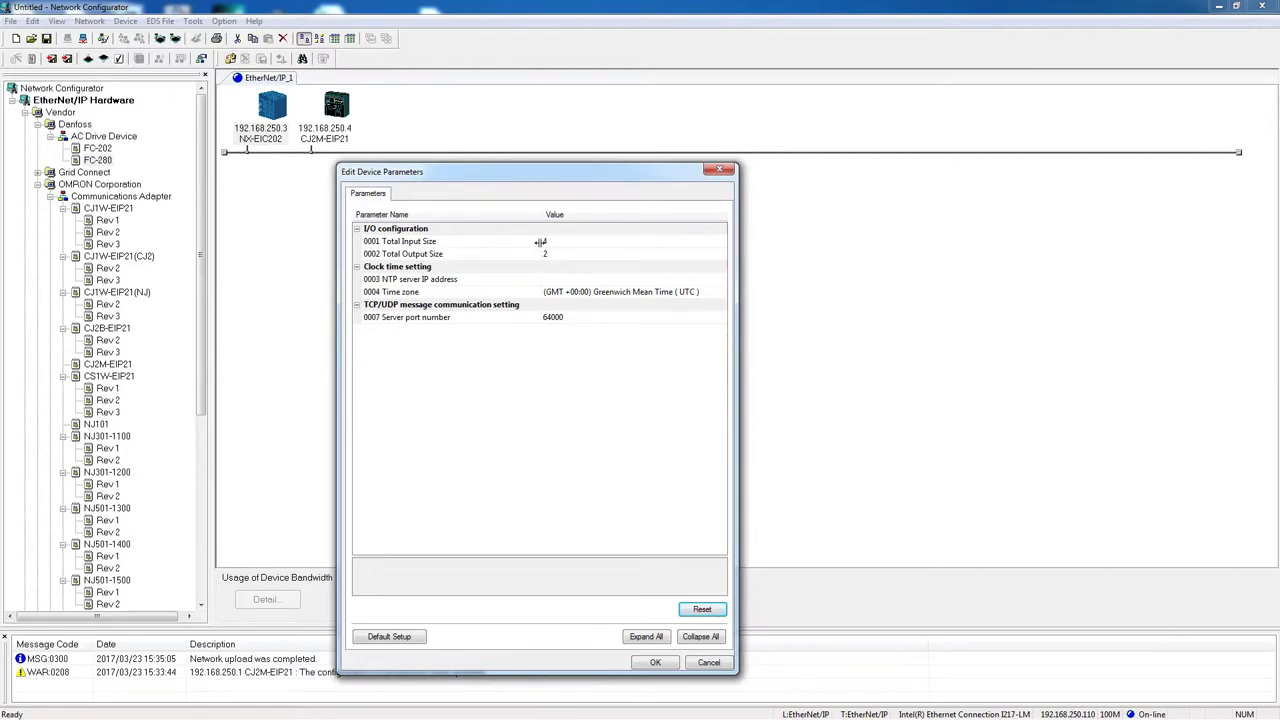
{"action": "left_click", "coordinate": [662, 663]}
In the CJ2M-EIP21's tag sets, register an In - Consume tag D00000 with a size of 4 bytes.
{"action": "left_click", "coordinate": [337, 115]}
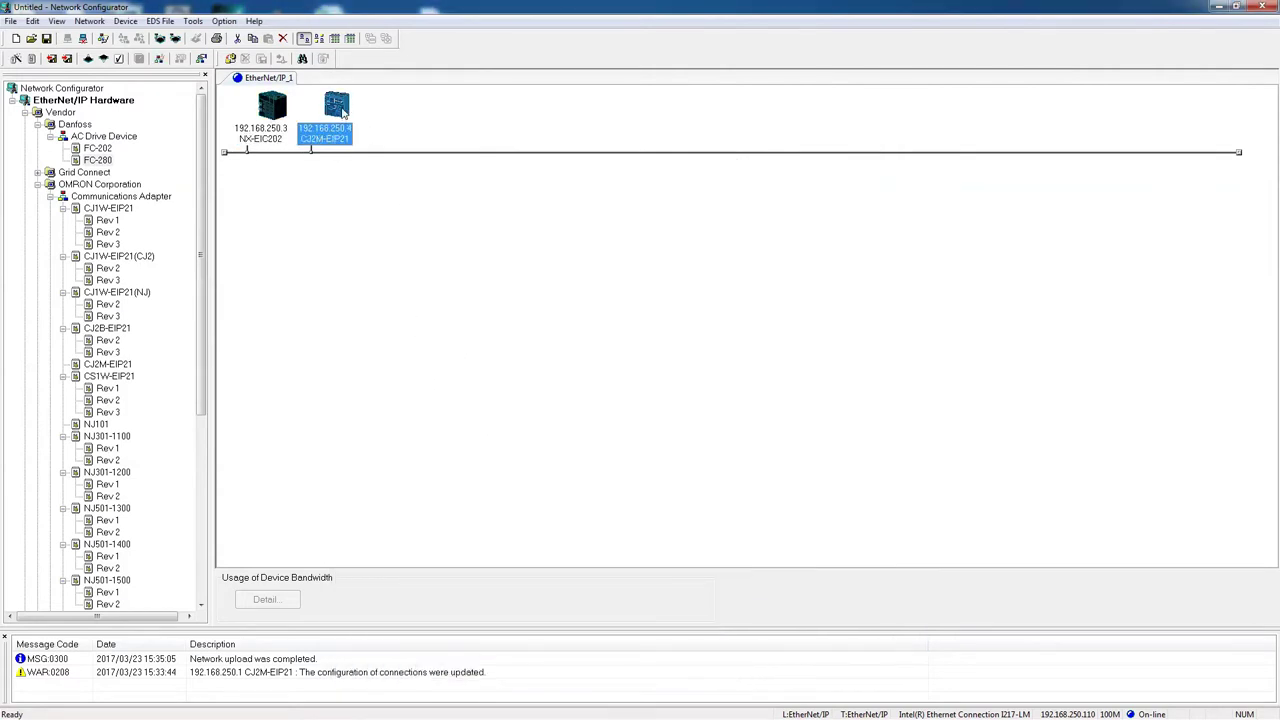
{"action": "double_click", "coordinate": [337, 108]}
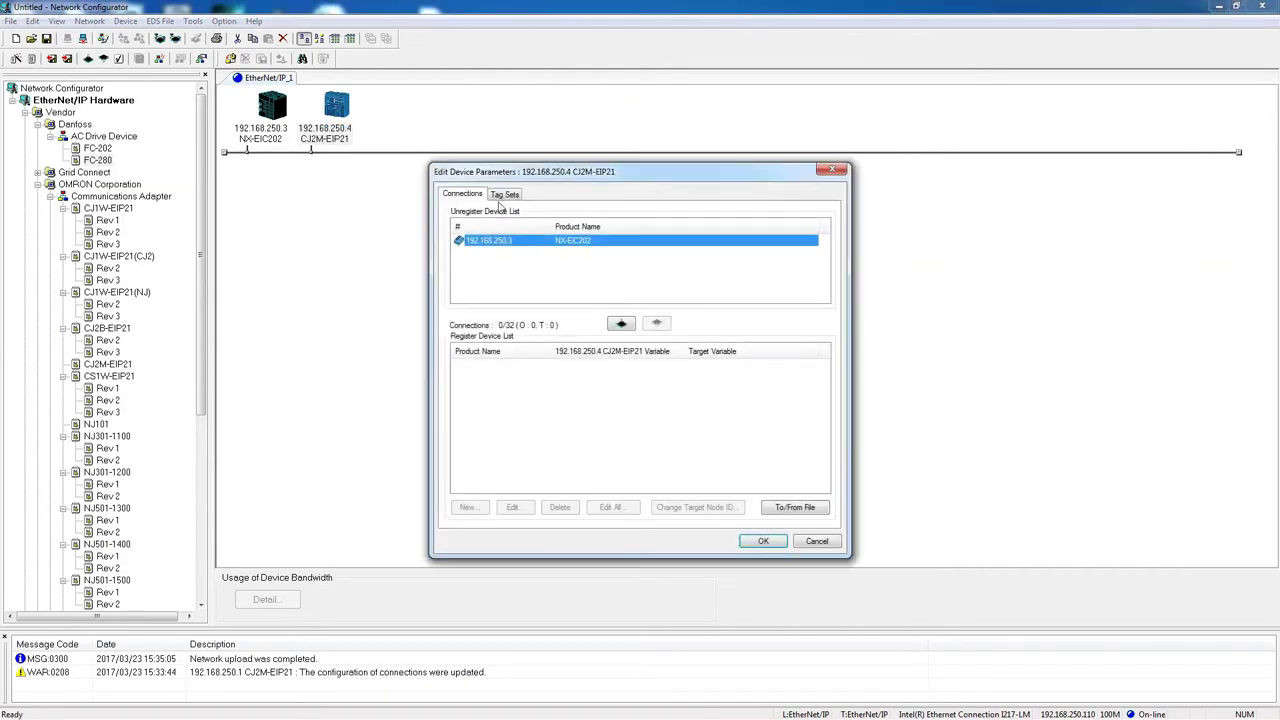
{"action": "left_click", "coordinate": [504, 195]}
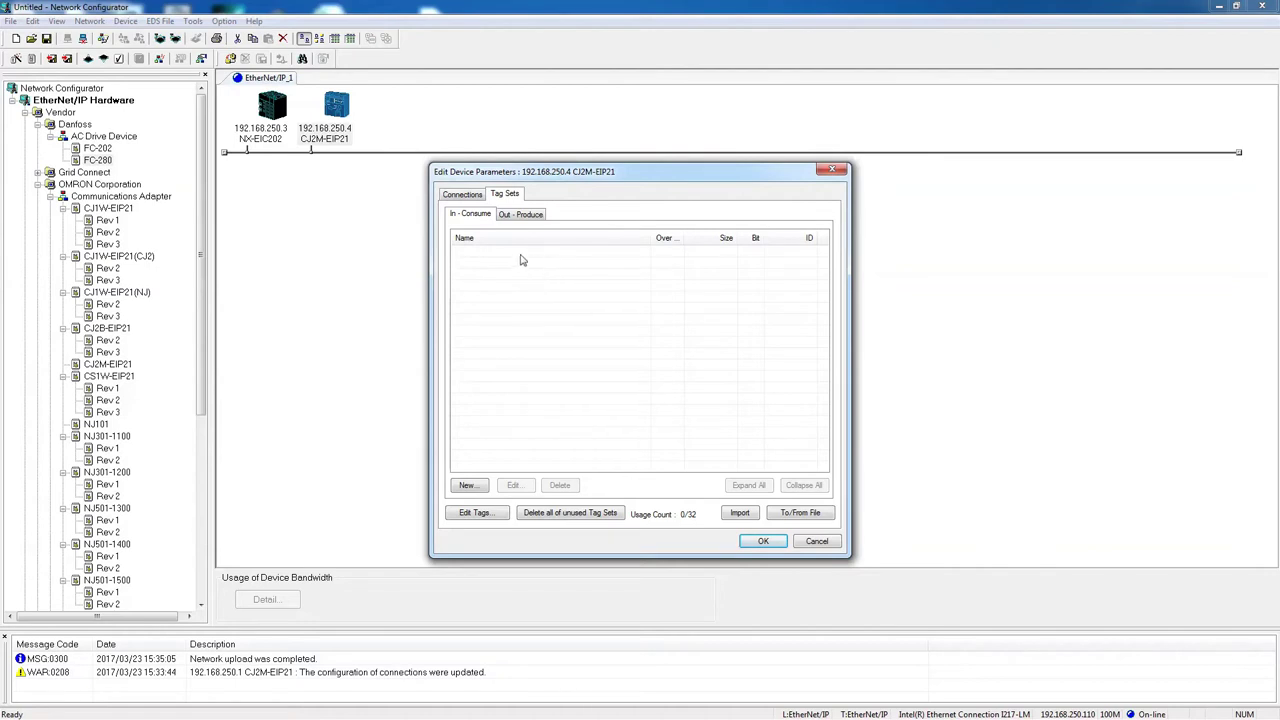
{"action": "left_click", "coordinate": [478, 514]}
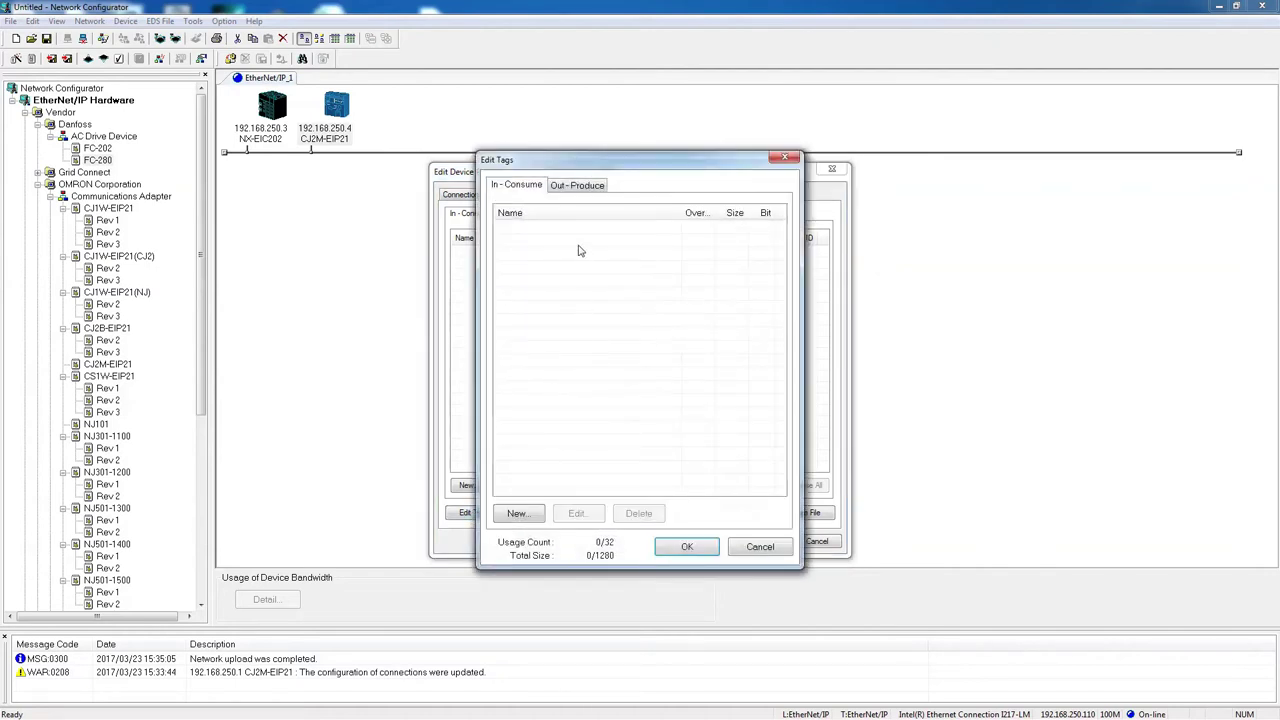
{"action": "left_click", "coordinate": [516, 513]}
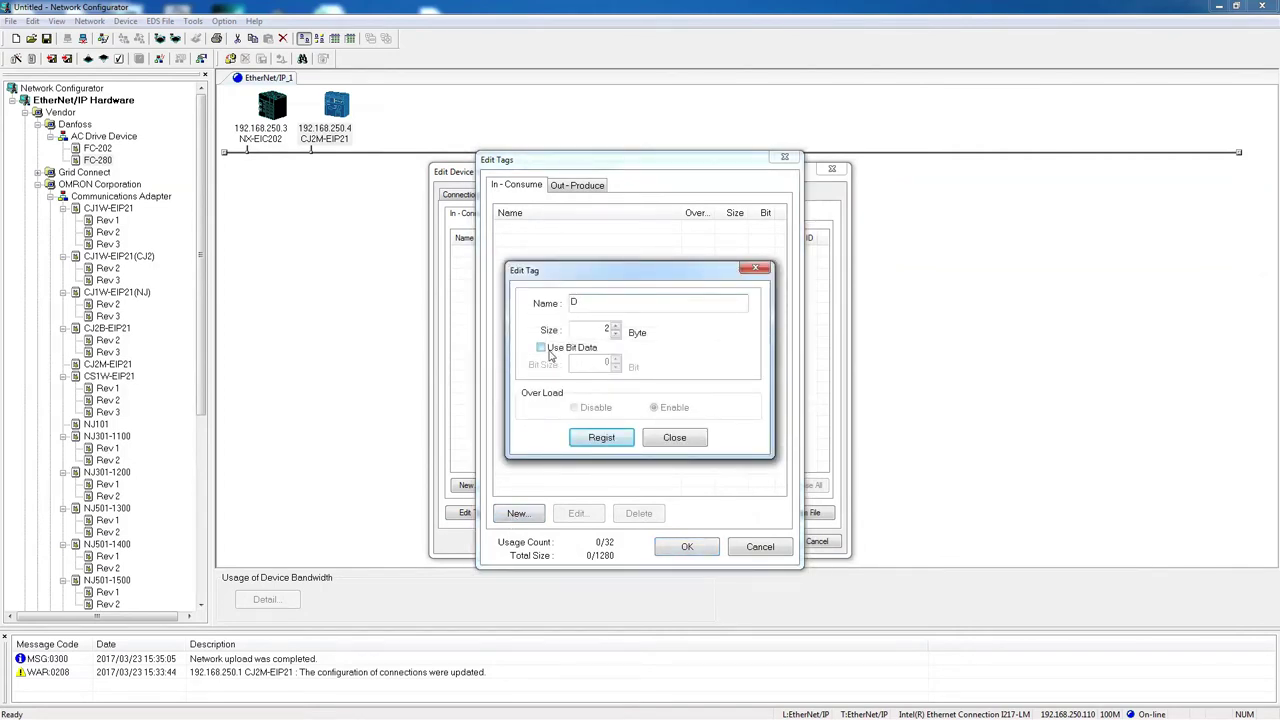
{"action": "double_click", "coordinate": [607, 330]}
{"action": "left_click", "coordinate": [603, 438]}
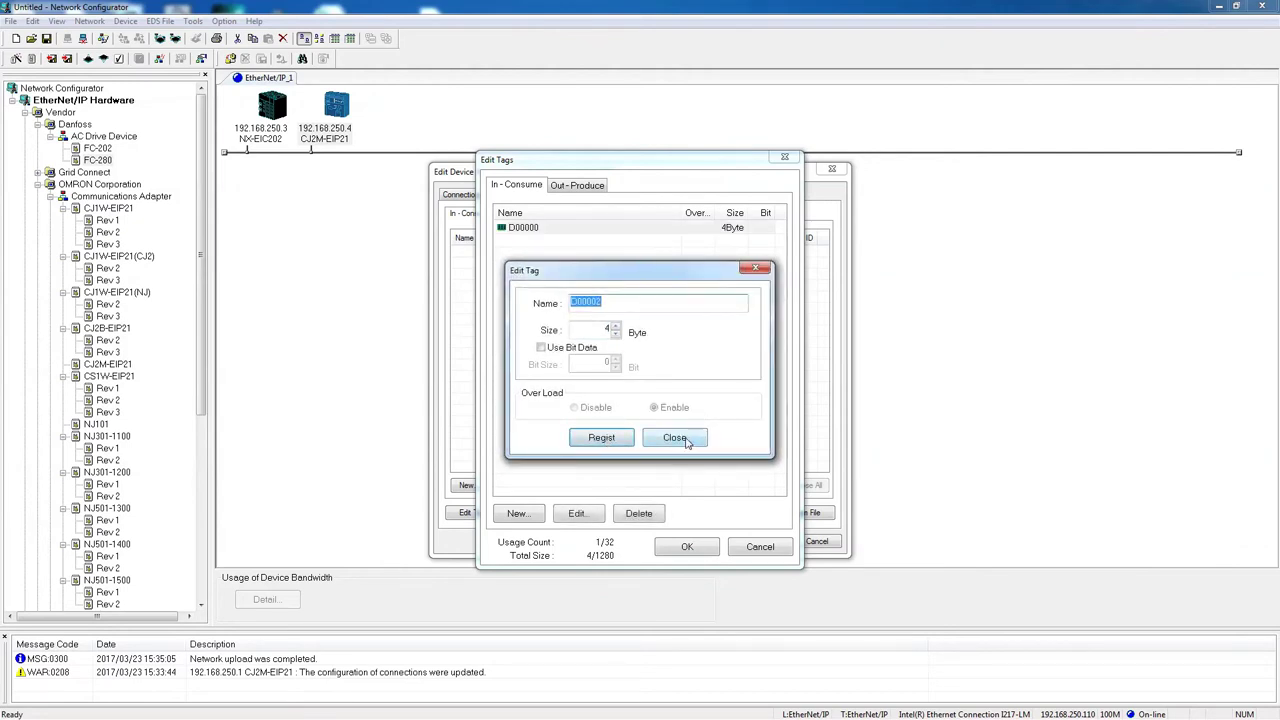
{"action": "left_click", "coordinate": [675, 438]}
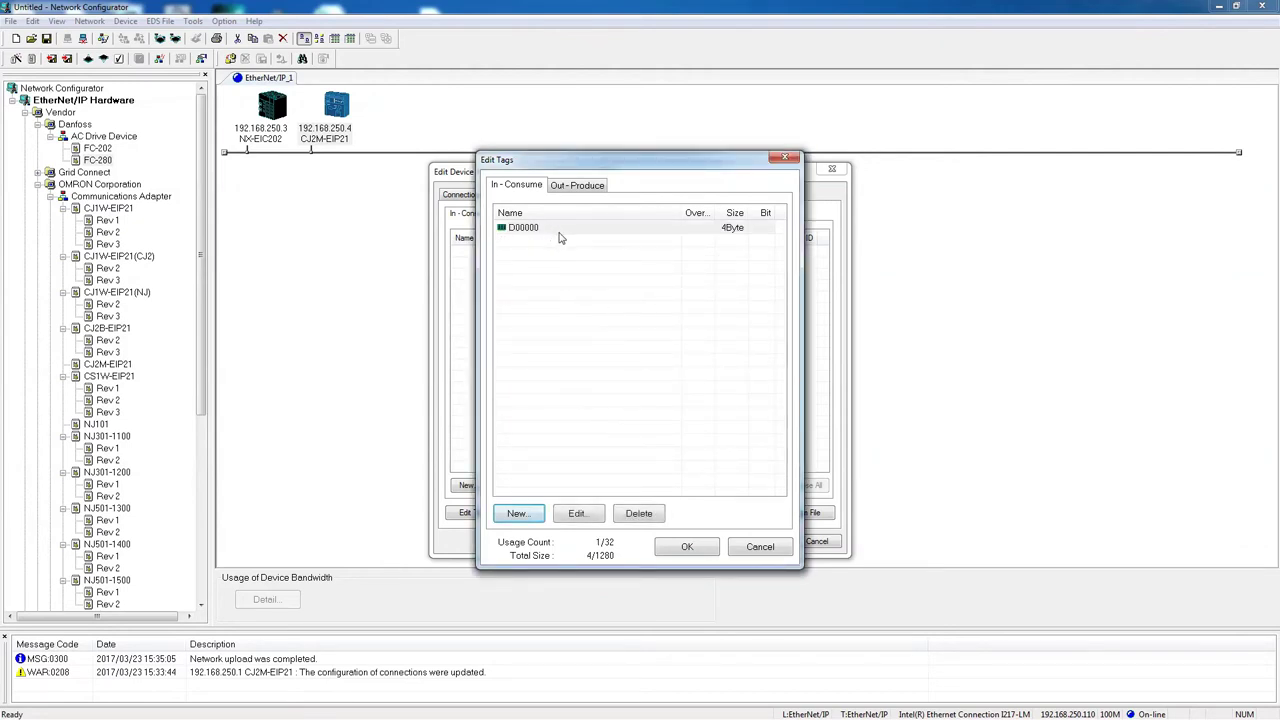
Register an Out - Produce tag D00002 of 2 bytes and accept registering the new tags as tag sets.
{"action": "left_click", "coordinate": [594, 187]}
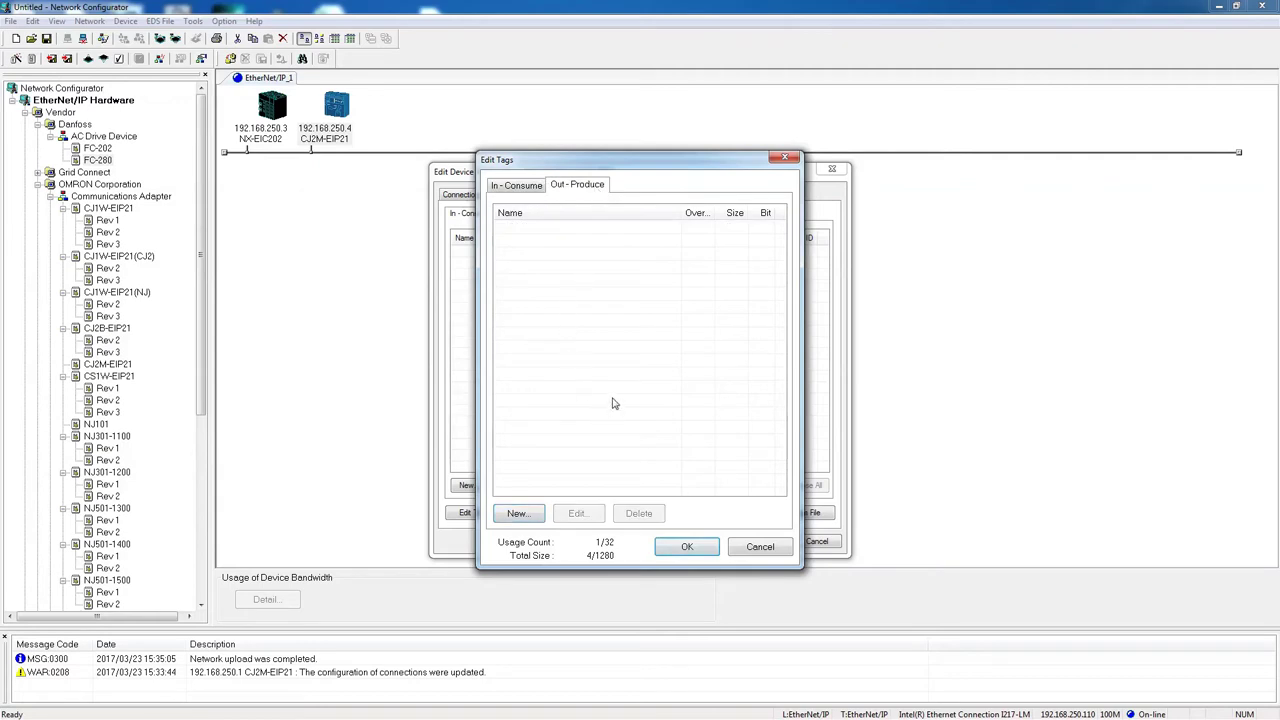
{"action": "left_click", "coordinate": [517, 516]}
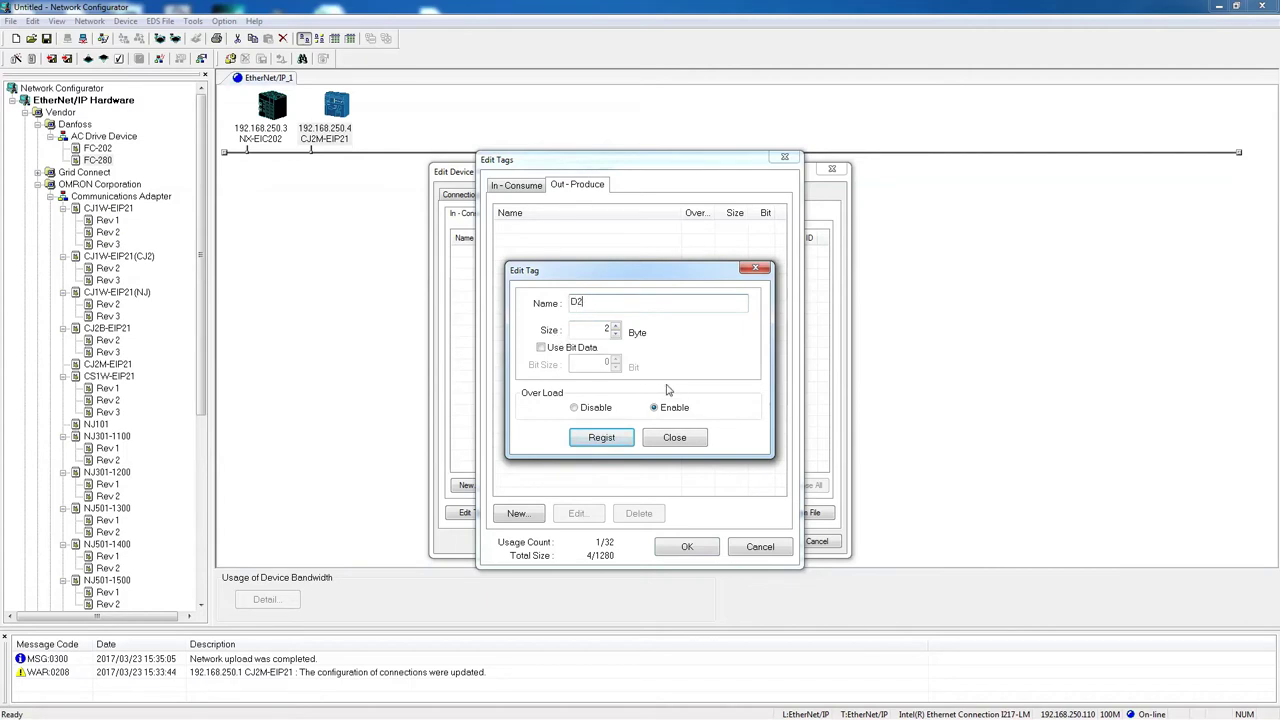
{"action": "left_click", "coordinate": [602, 438]}
{"action": "left_click", "coordinate": [686, 440]}
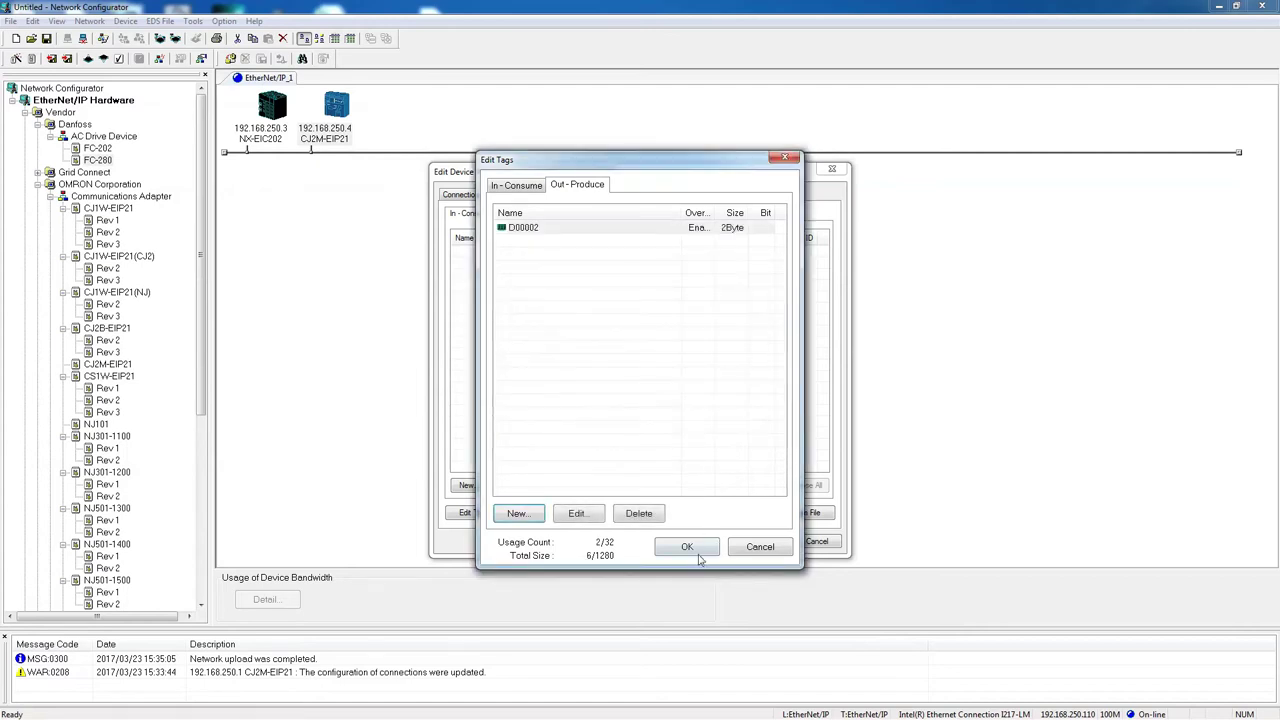
{"action": "left_click", "coordinate": [688, 548]}
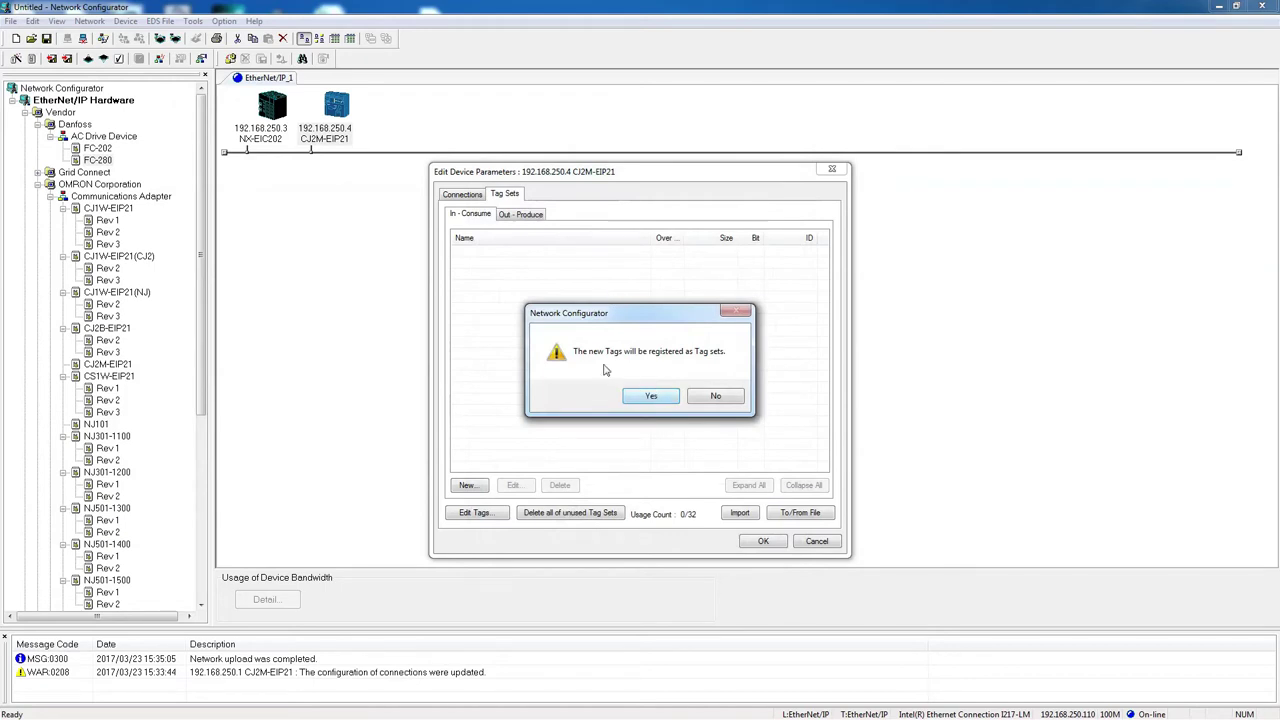
{"action": "left_click", "coordinate": [651, 401]}
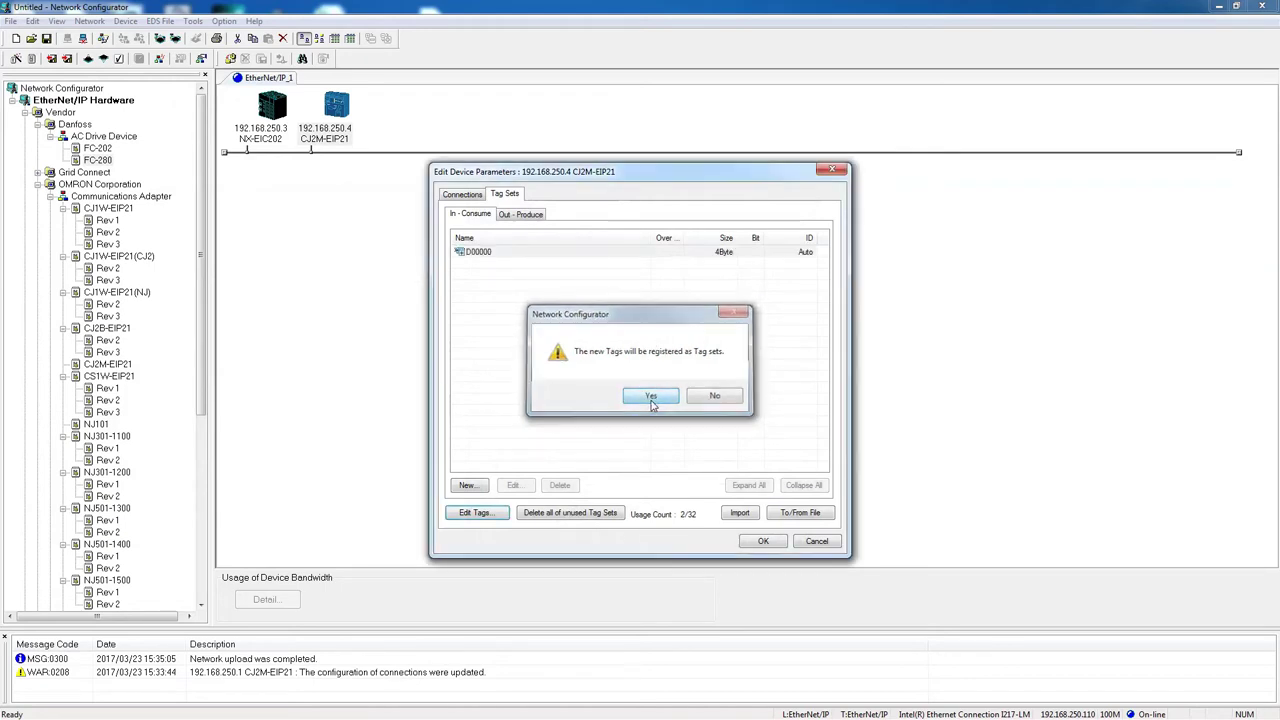
Register the NX-EIC202 at 192.168.250.3 as a connection target of the CJ2M-EIP21 and open its connection settings.
{"action": "left_click", "coordinate": [462, 195]}
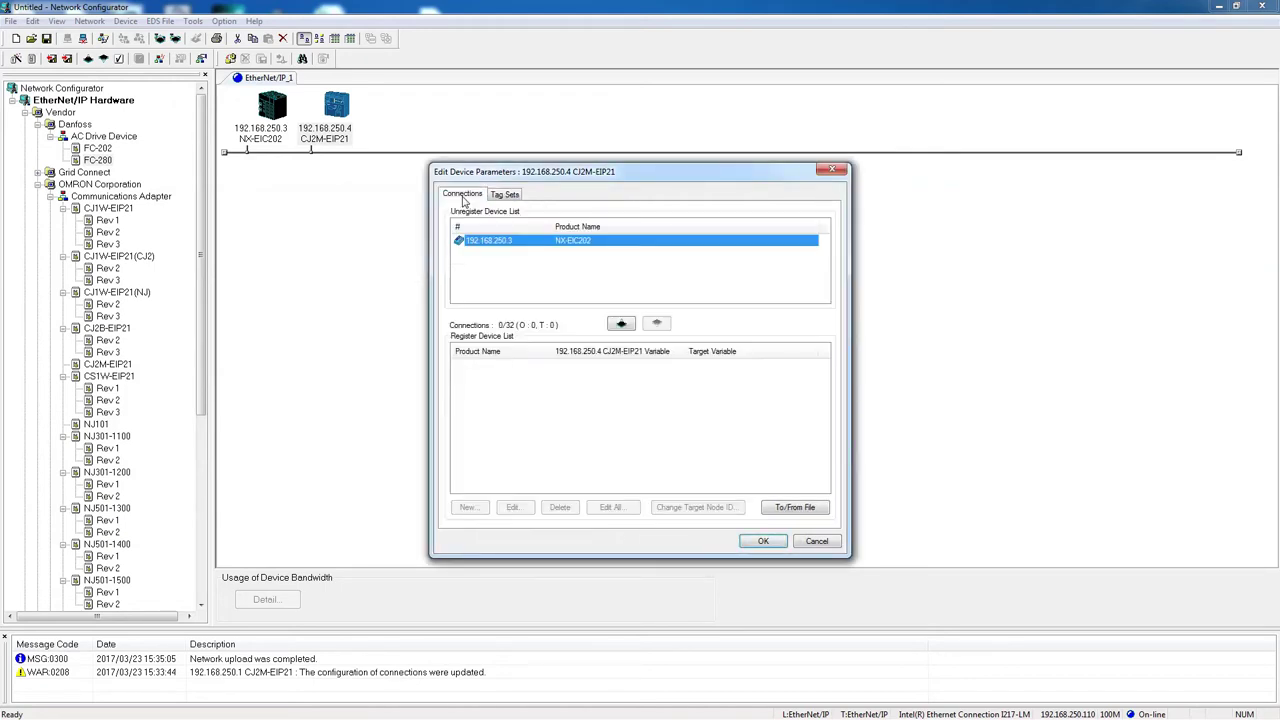
{"action": "left_click", "coordinate": [621, 325]}
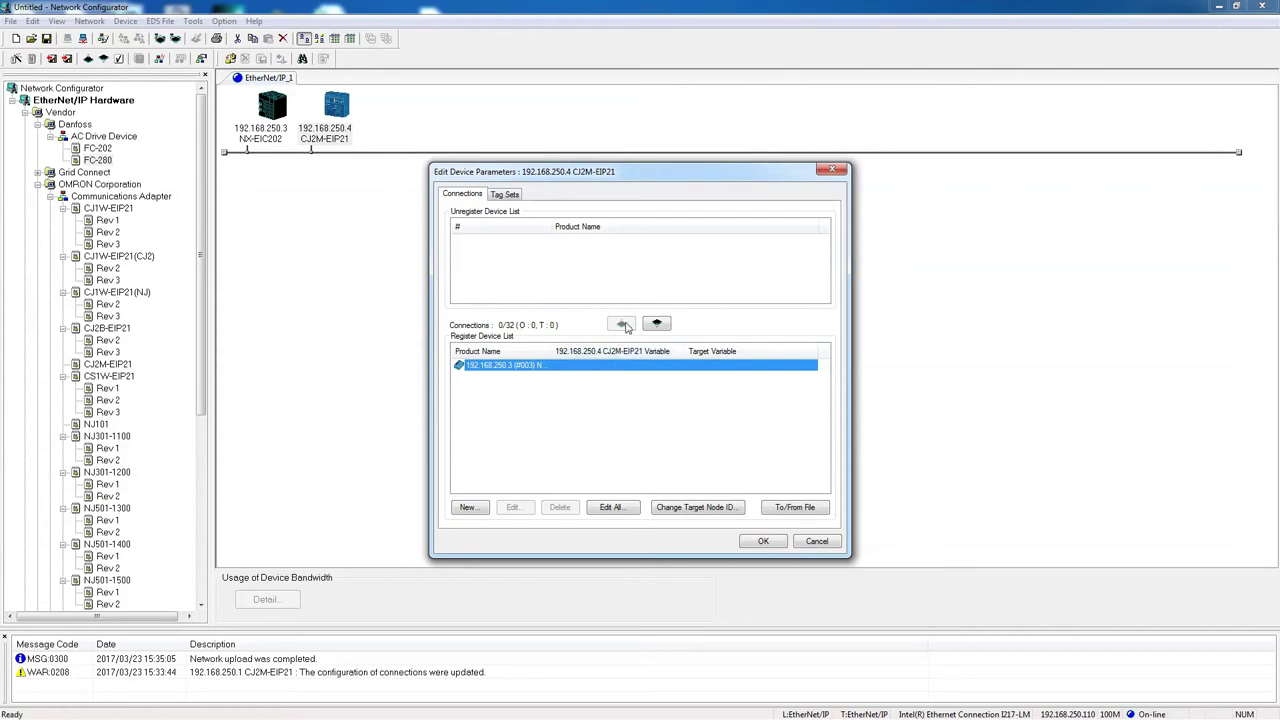
{"action": "double_click", "coordinate": [516, 366]}
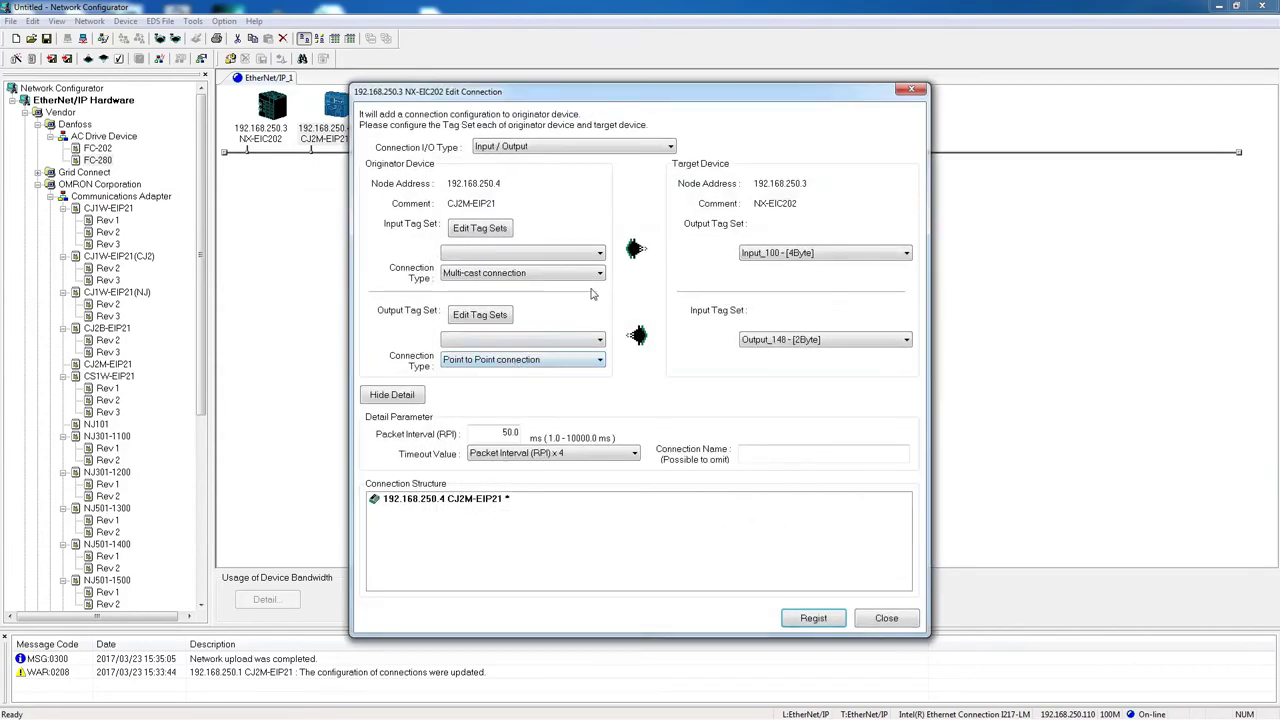
Try the Input Only and Listen Only connection I/O types and return the selection to Input / Output.
{"action": "left_click", "coordinate": [668, 148]}
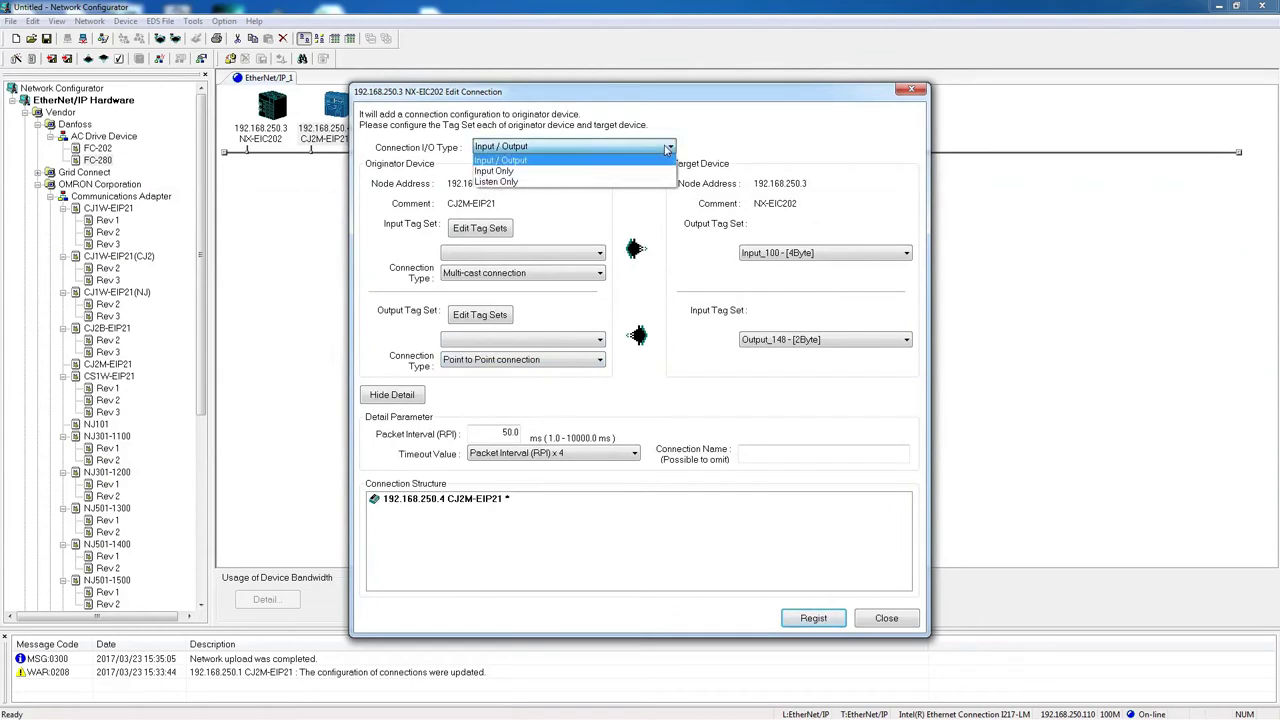
{"action": "left_click", "coordinate": [515, 171]}
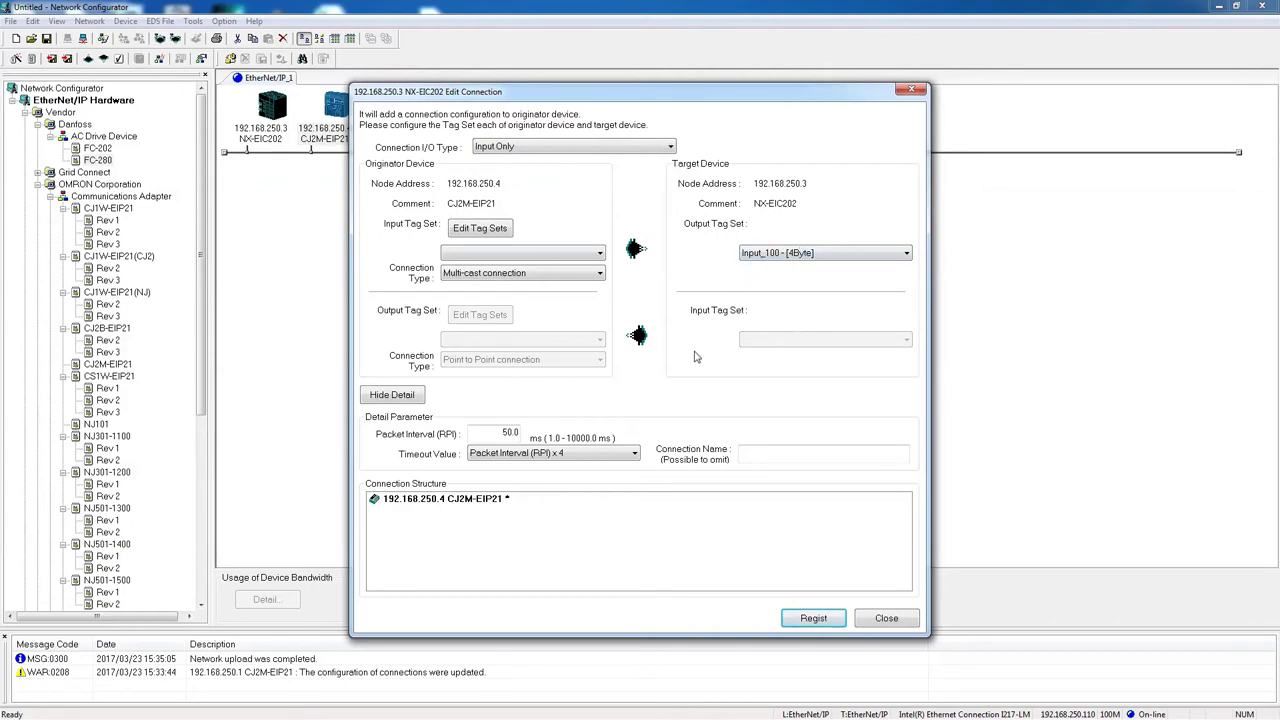
{"action": "left_click", "coordinate": [666, 151]}
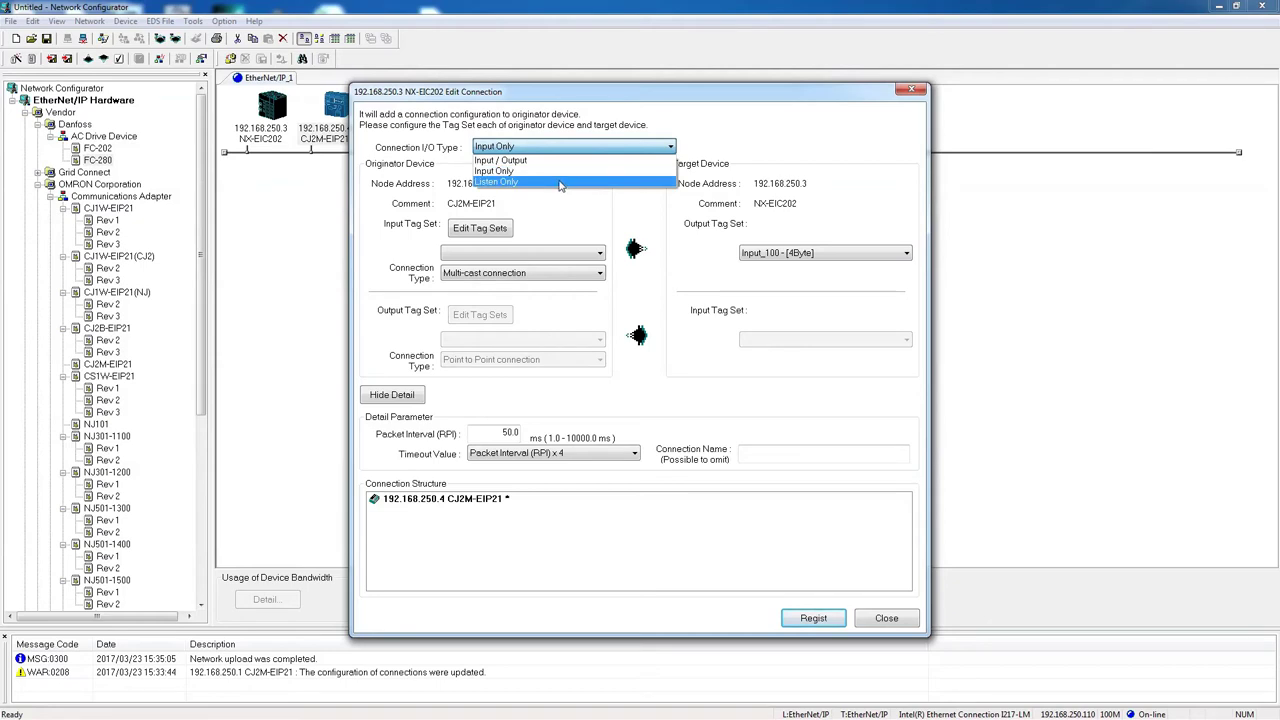
{"action": "left_click", "coordinate": [561, 183]}
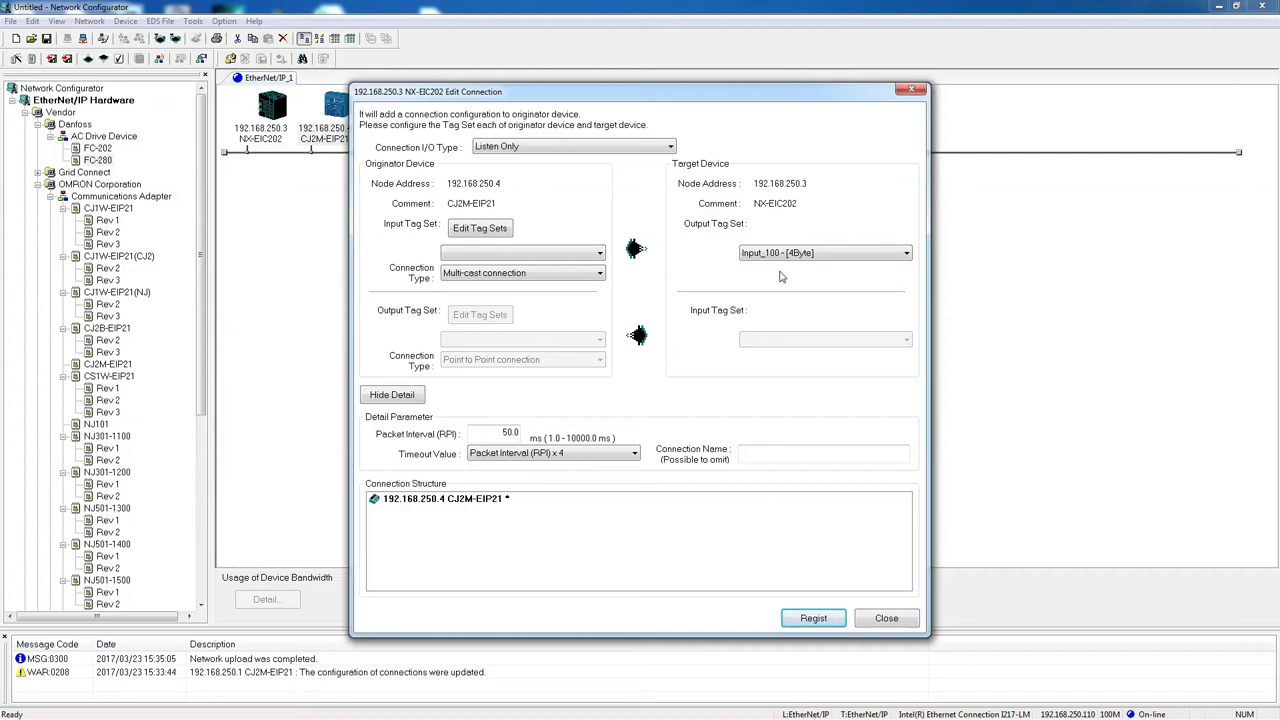
{"action": "left_click", "coordinate": [671, 148]}
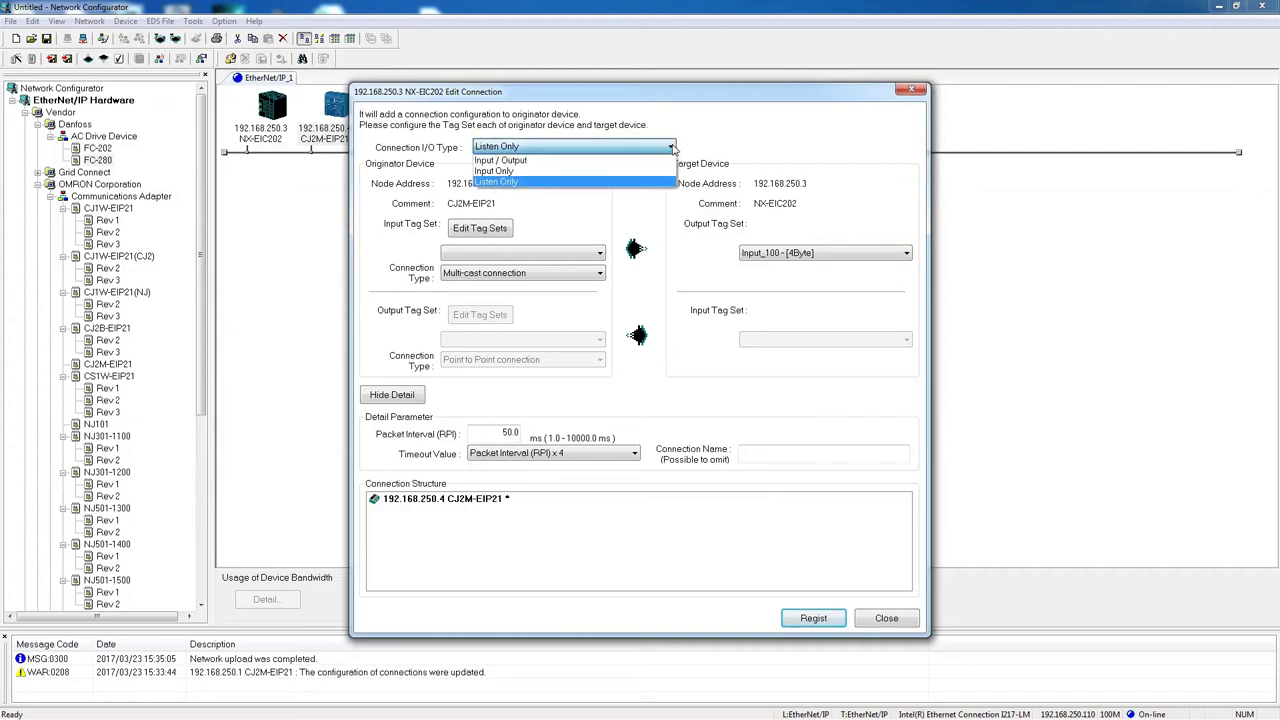
{"action": "left_click", "coordinate": [603, 162]}
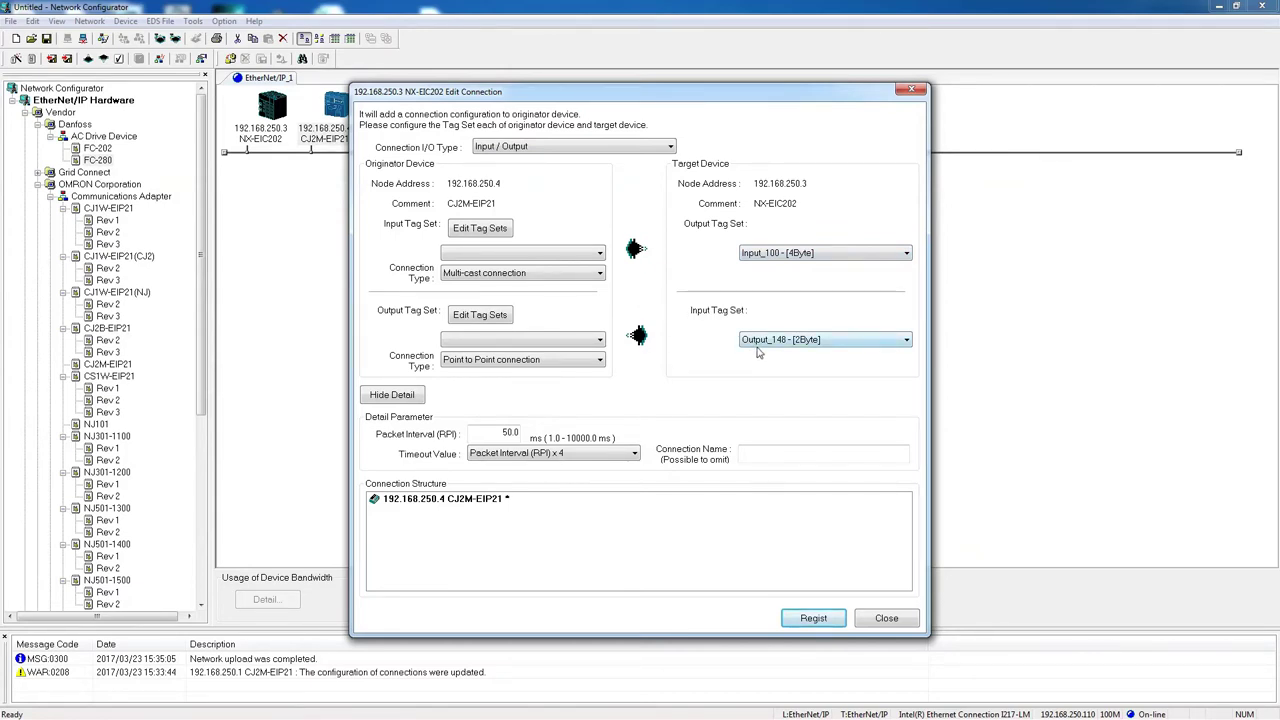
Register the NX-EIC202 connection with input tag set D00000 and output tag set D00002, and accept the CJ2M-EIP21's device parameters.
{"action": "left_click", "coordinate": [599, 257]}
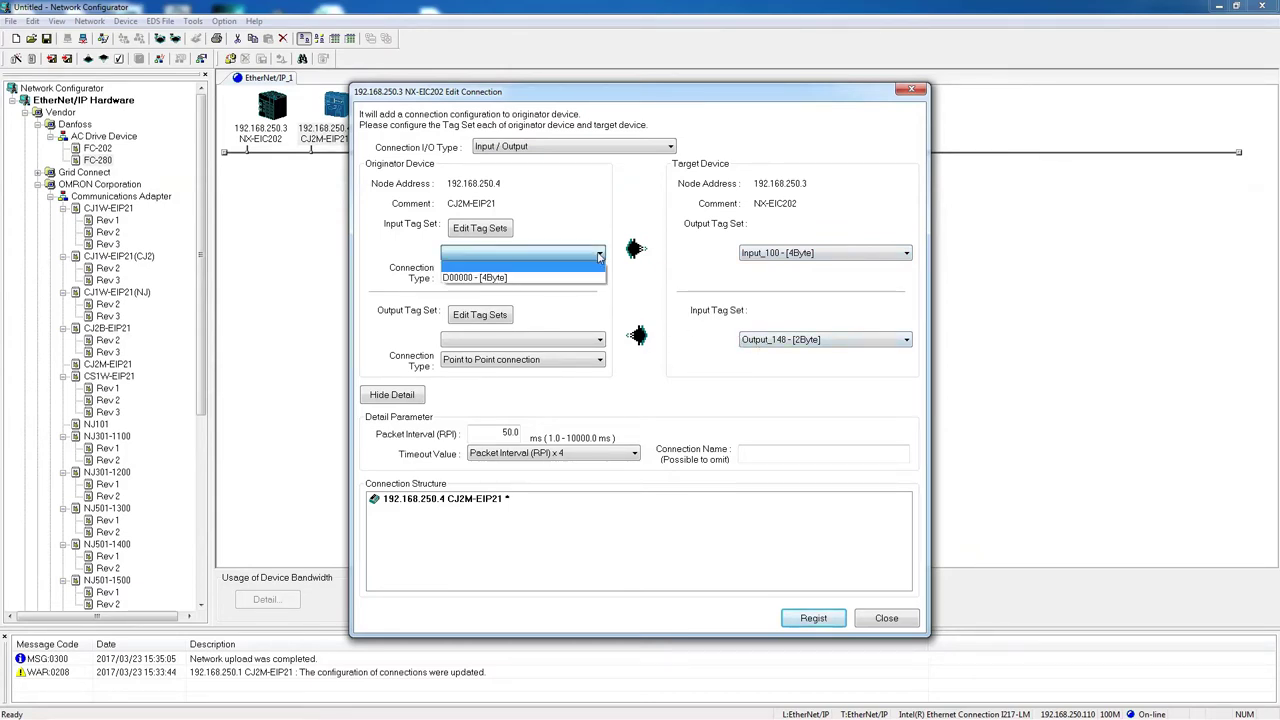
{"action": "left_click", "coordinate": [512, 277]}
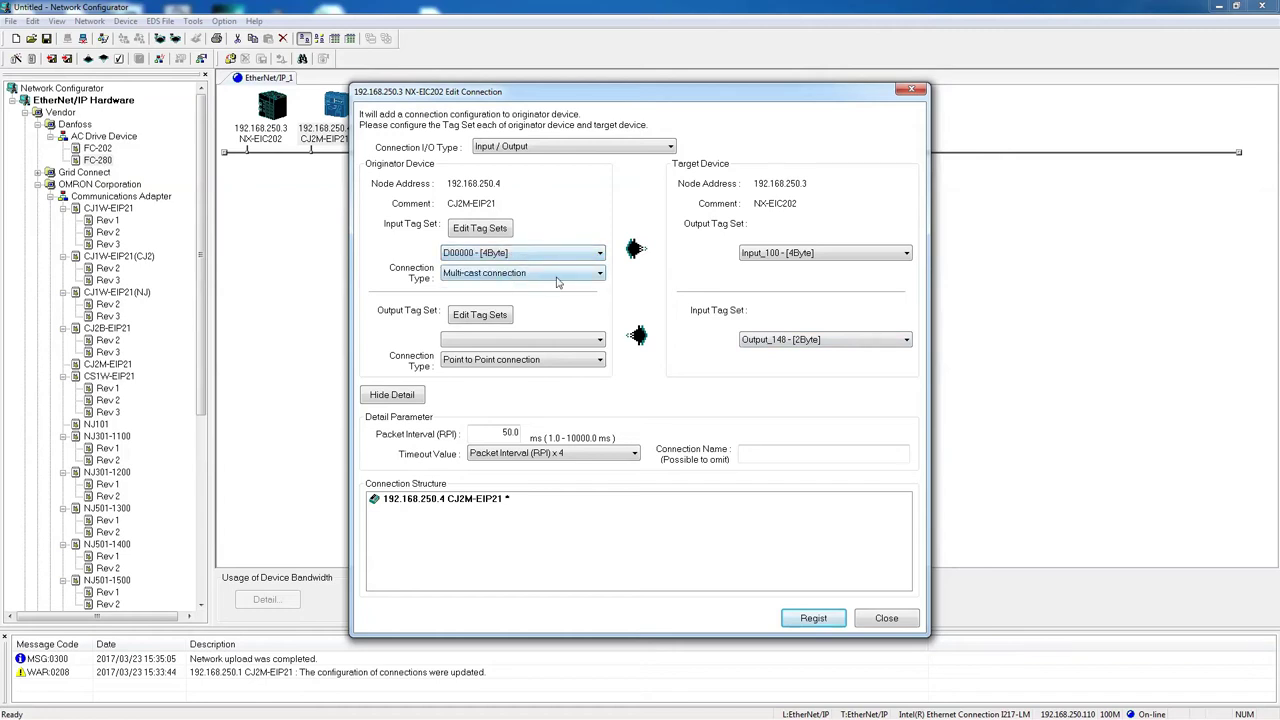
{"action": "left_click", "coordinate": [590, 343]}
{"action": "left_click", "coordinate": [478, 361]}
{"action": "left_click", "coordinate": [816, 619]}
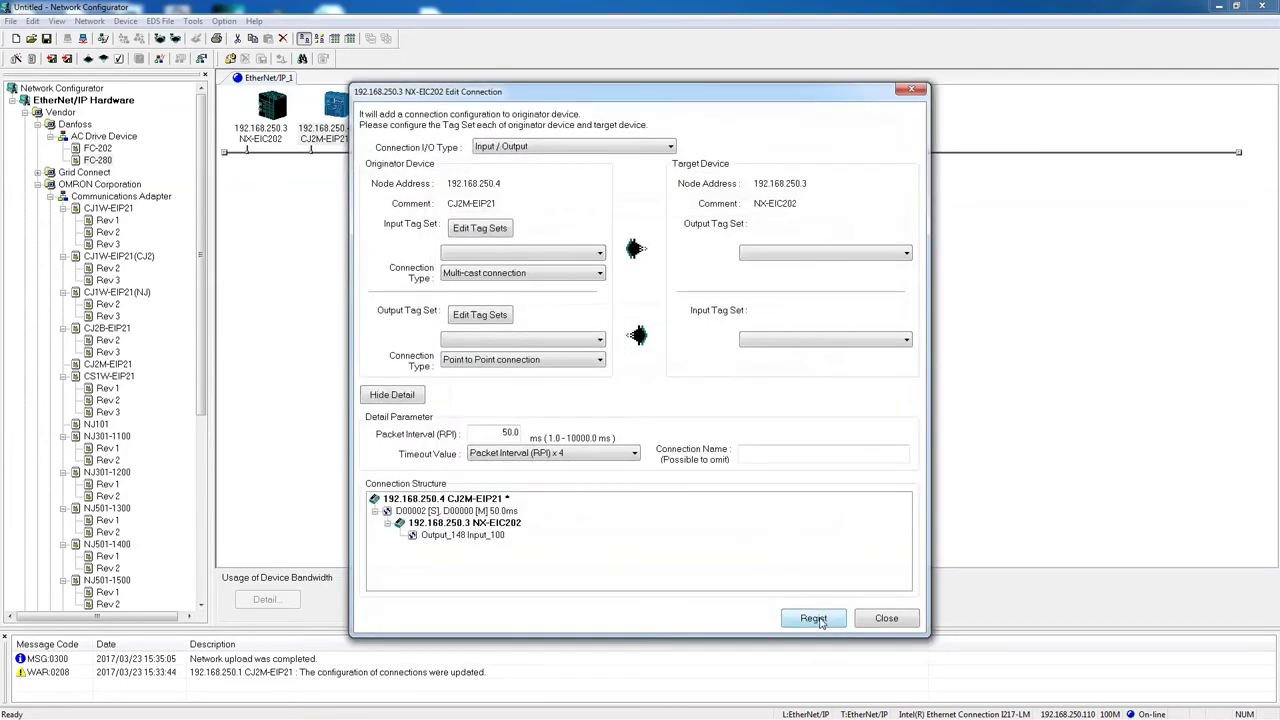
{"action": "left_click", "coordinate": [886, 618]}
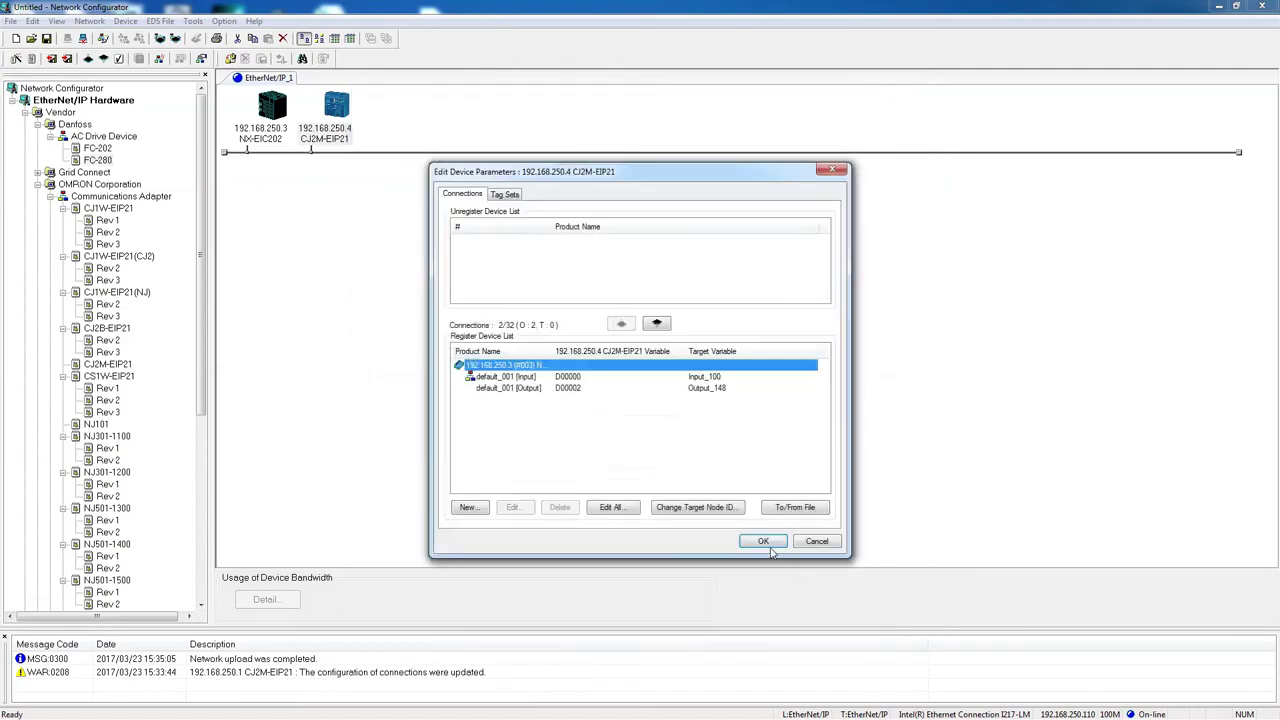
{"action": "left_click", "coordinate": [764, 541]}
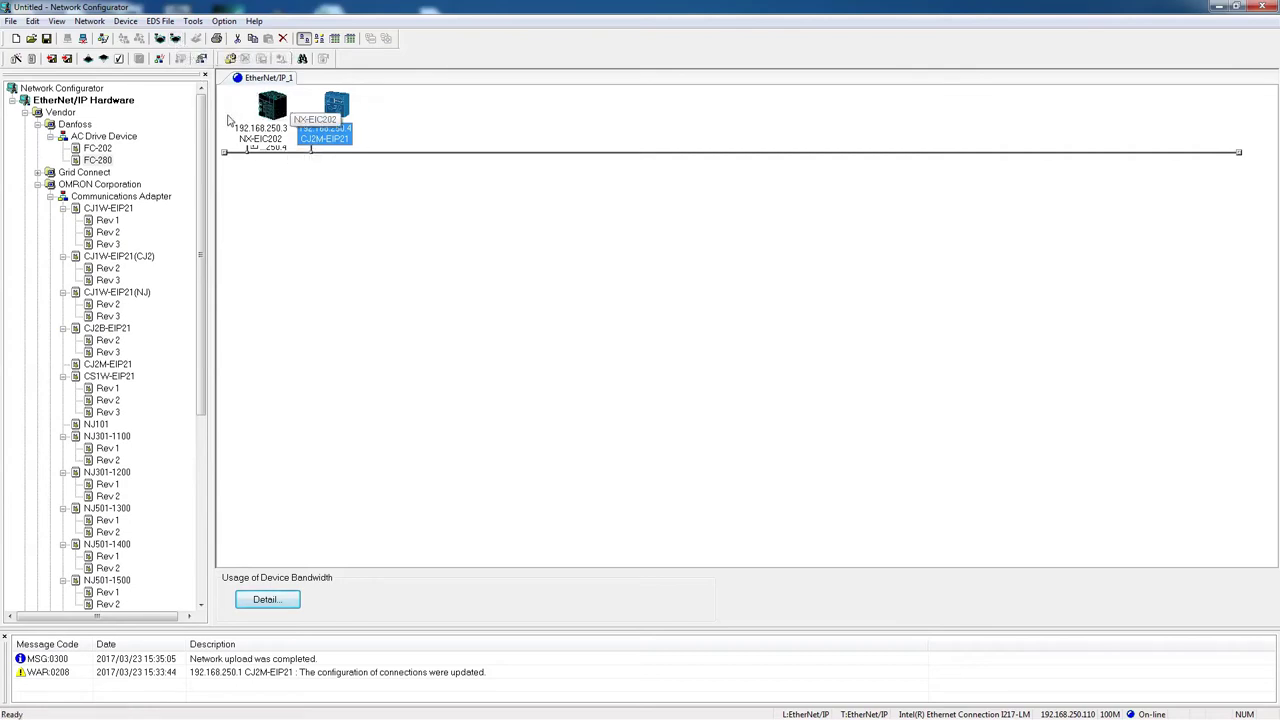
Download the new configuration to all network devices, keeping the CJ2M-EIP21 in its current mode.
{"action": "left_click", "coordinate": [175, 39]}
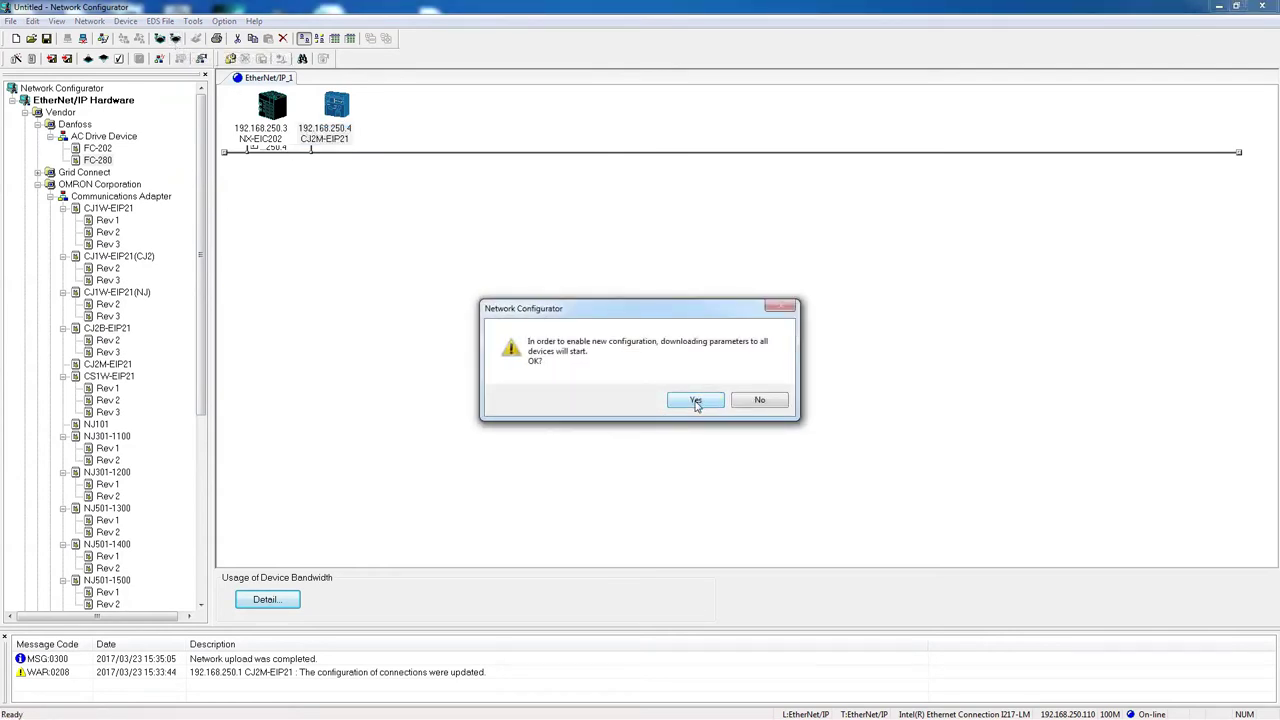
{"action": "left_click", "coordinate": [695, 401]}
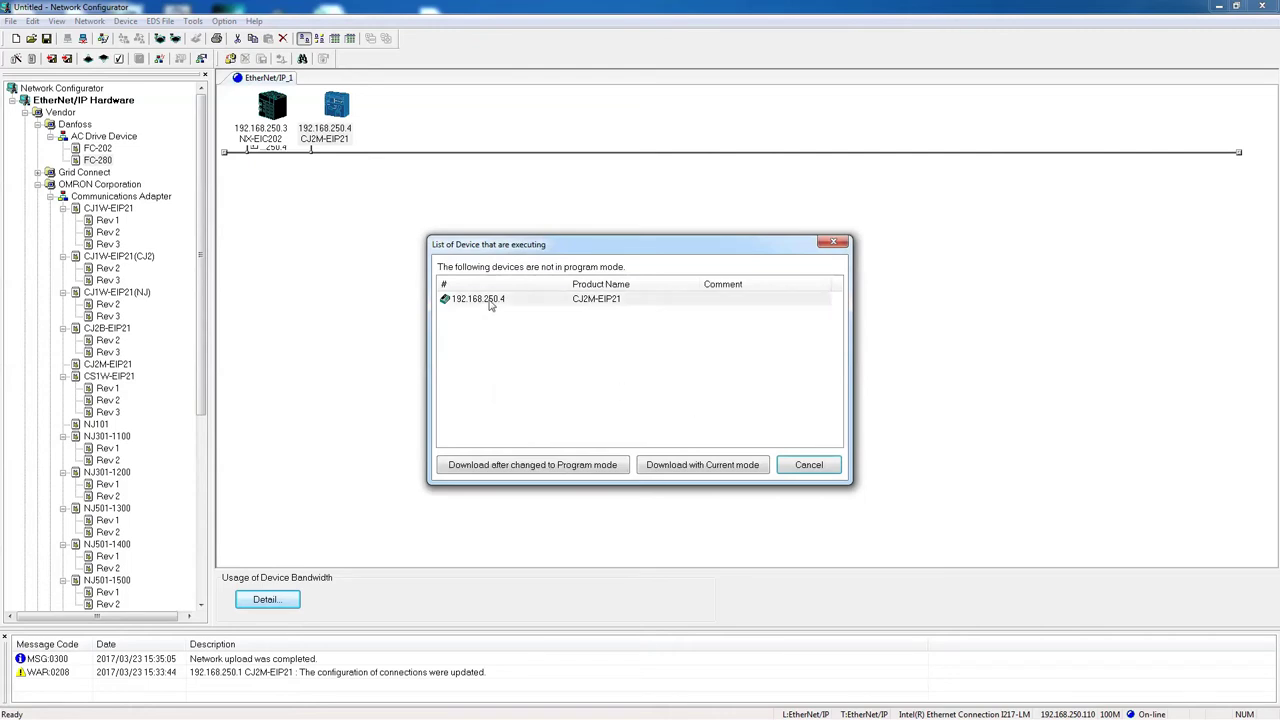
{"action": "left_click", "coordinate": [490, 304]}
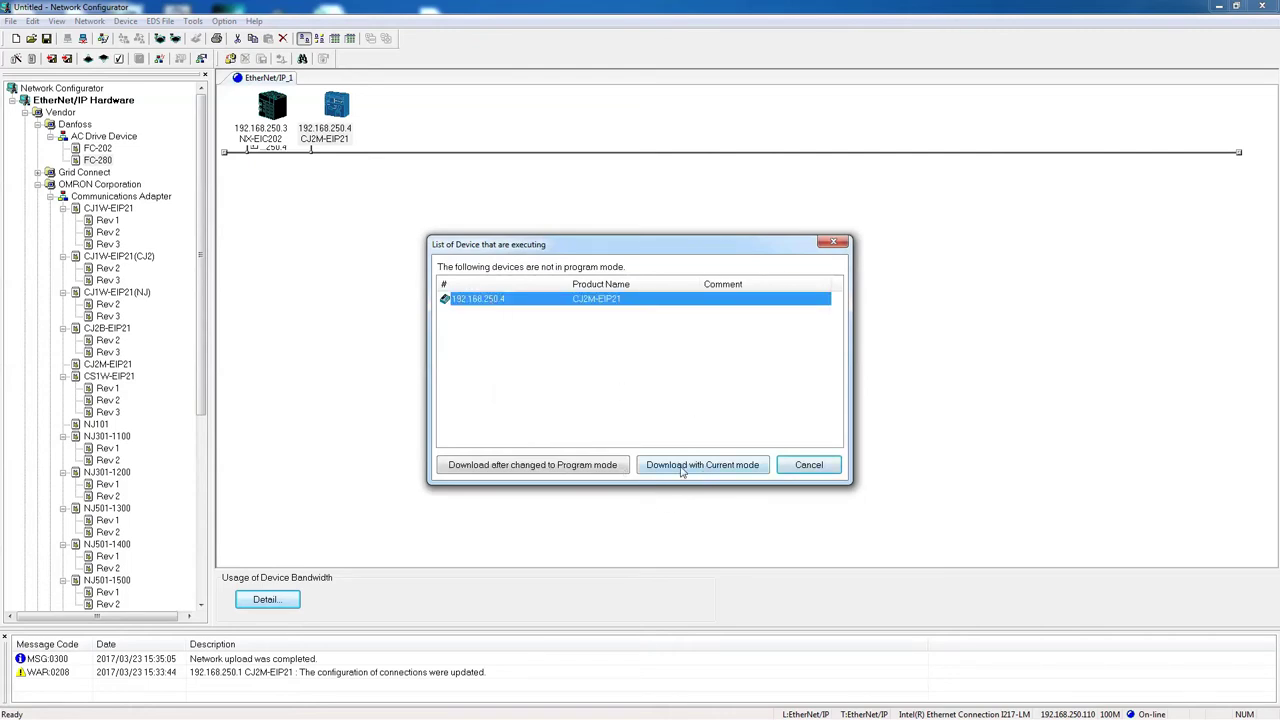
{"action": "left_click", "coordinate": [684, 466]}
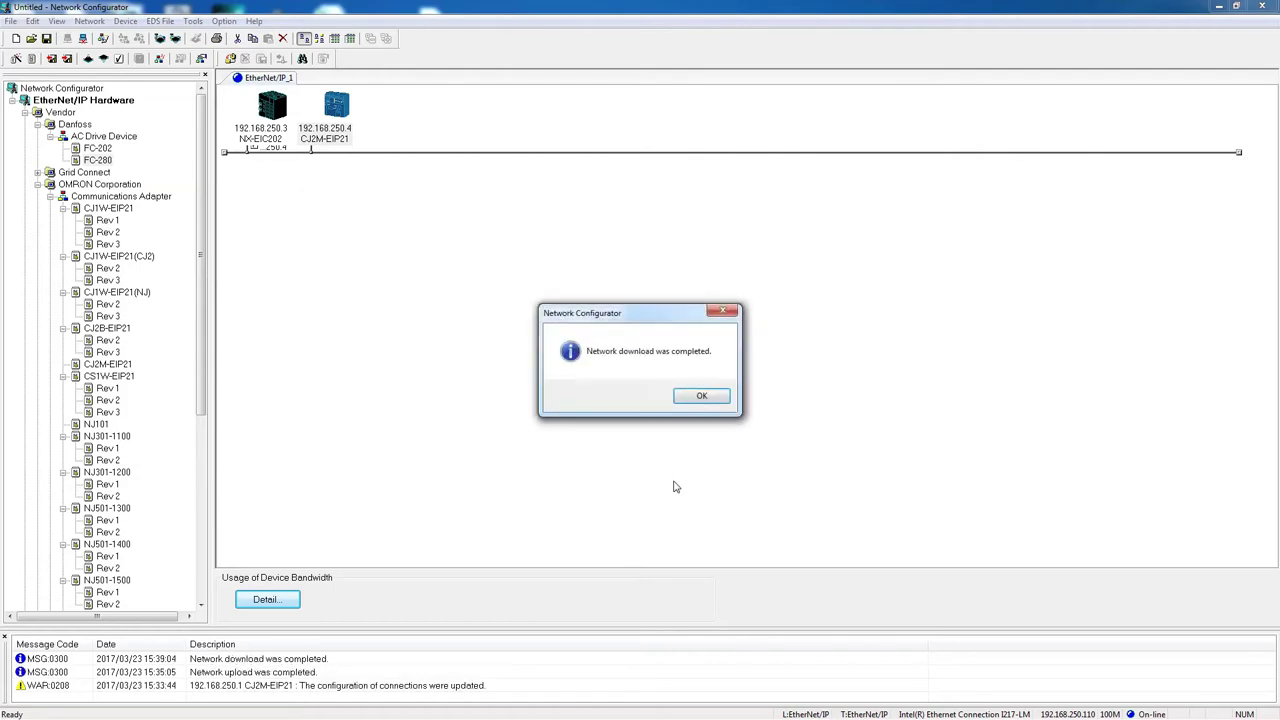
{"action": "left_click", "coordinate": [702, 397]}
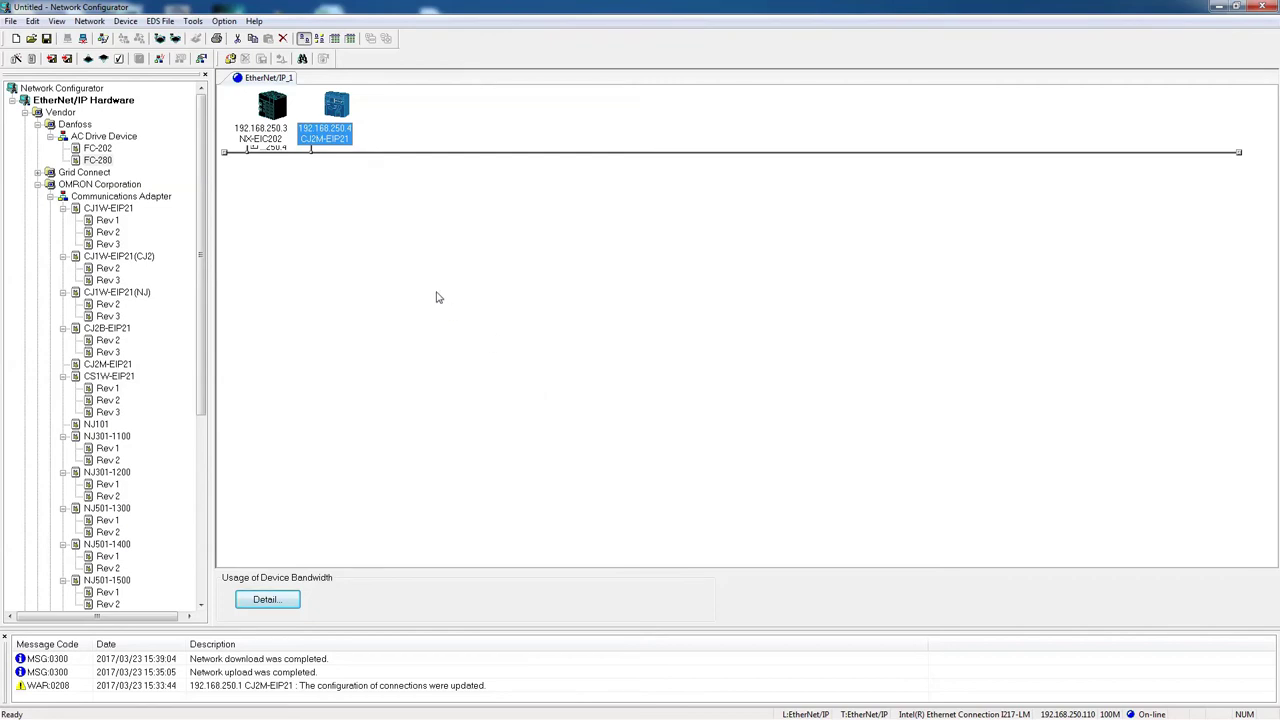
Monitor the CJ2M-EIP21 and check its unit status, network status, target node status and connection status.
{"action": "right_click", "coordinate": [337, 111]}
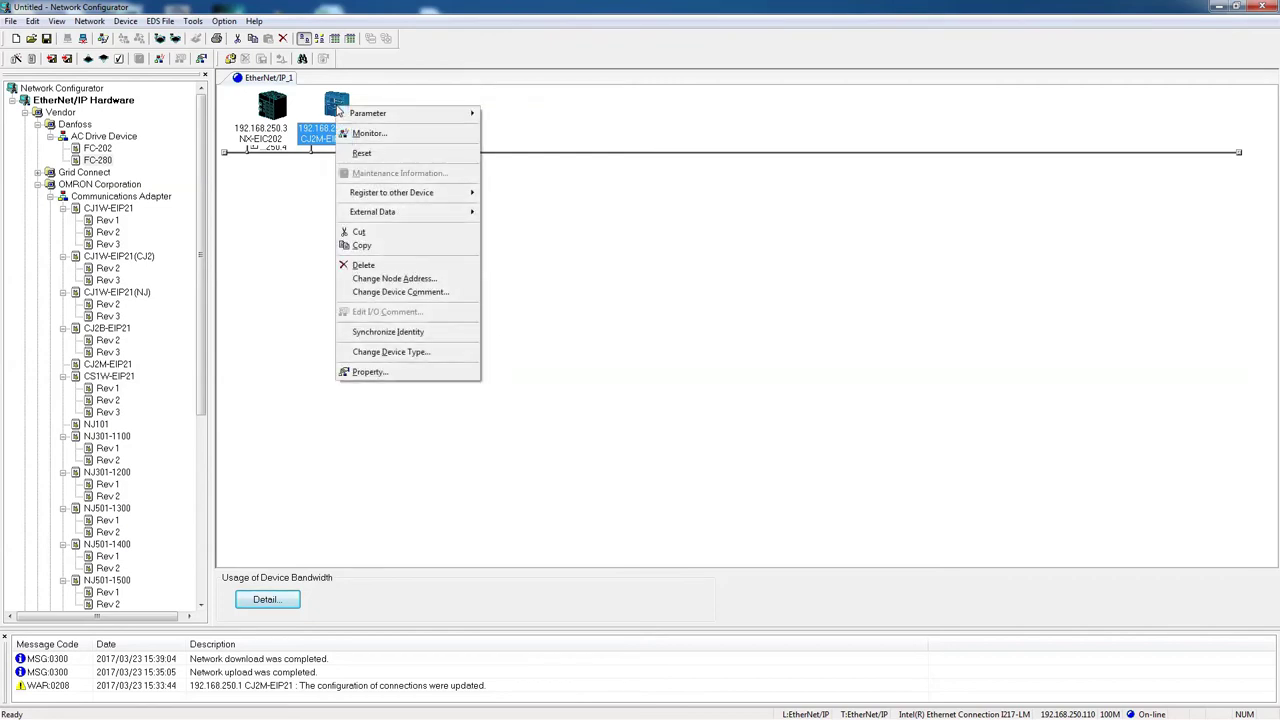
{"action": "left_click", "coordinate": [354, 131]}
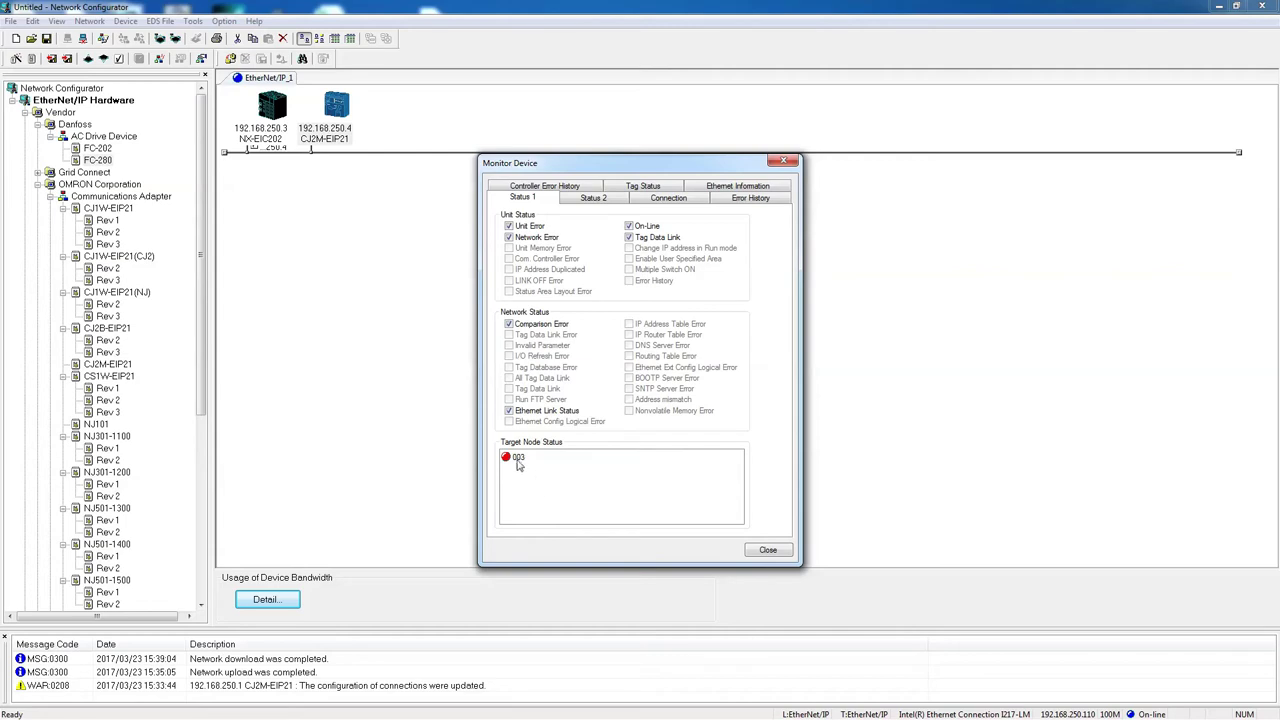
{"action": "left_click", "coordinate": [599, 203]}
{"action": "left_click", "coordinate": [652, 204]}
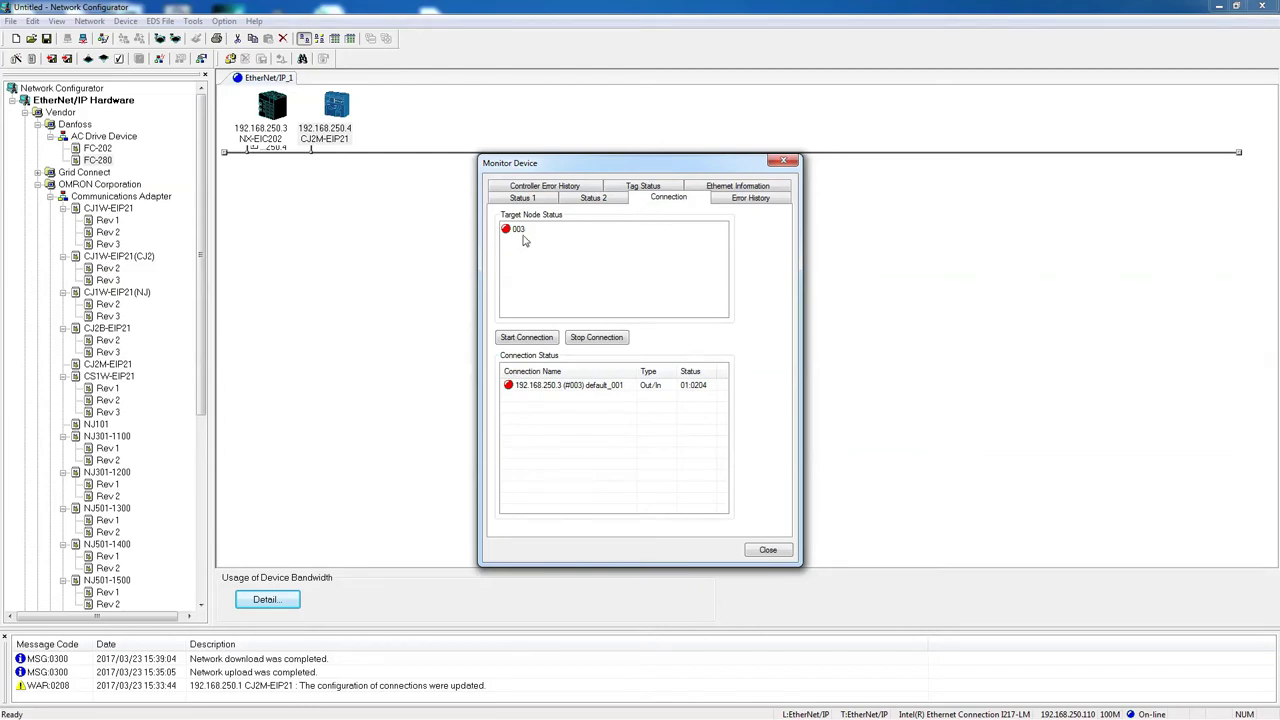
{"action": "left_click", "coordinate": [528, 200]}
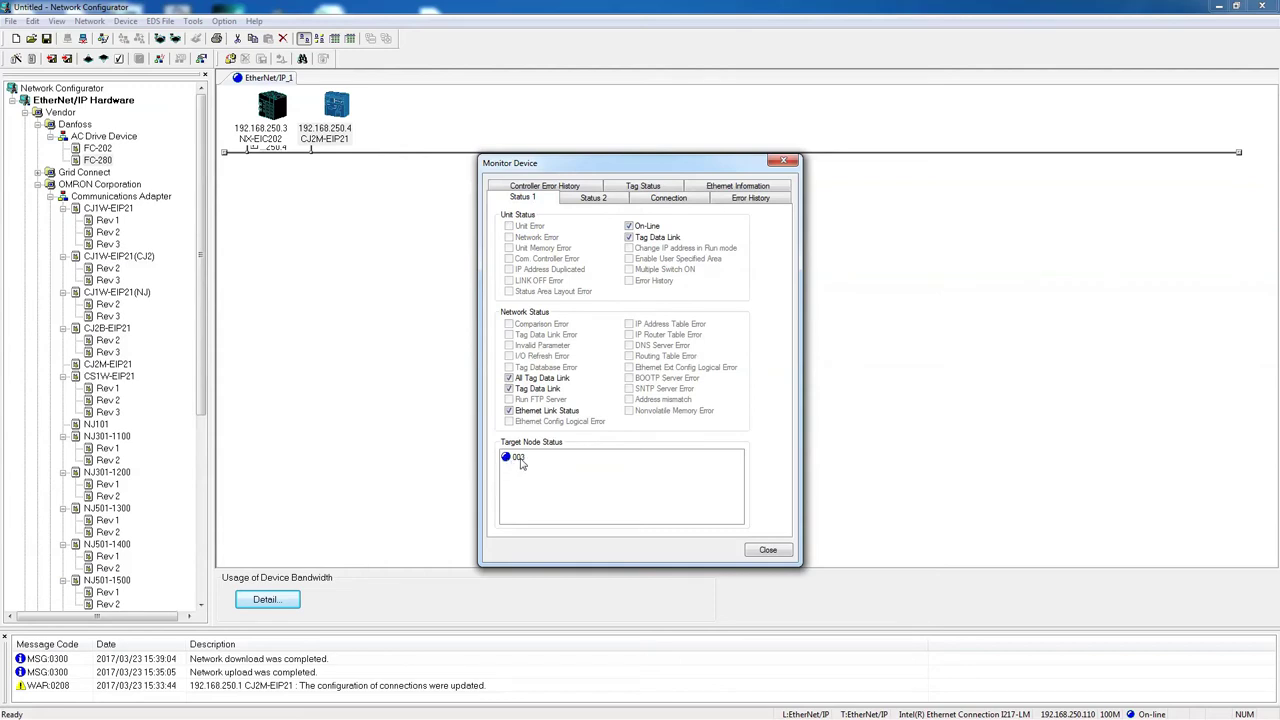
Check the CJ2M-EIP21's connection status, tag status, target PLC status and network status, and close the device monitor.
{"action": "left_click", "coordinate": [698, 200]}
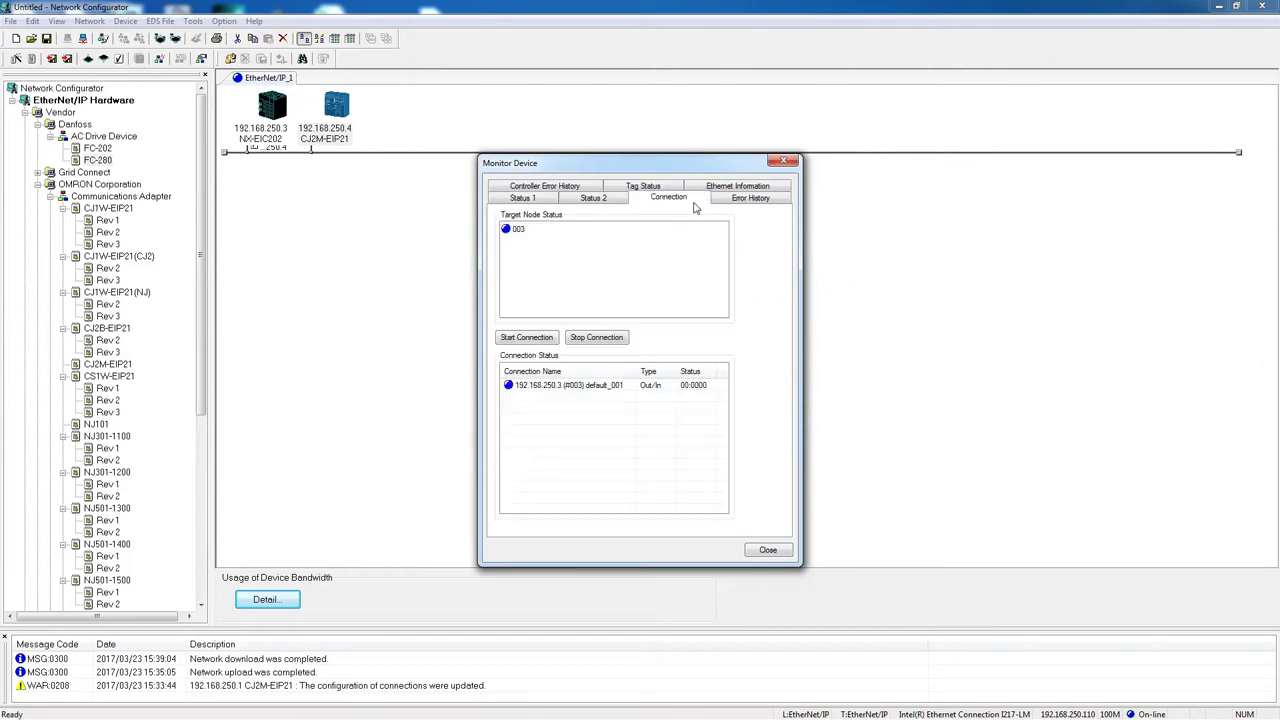
{"action": "left_click", "coordinate": [622, 187]}
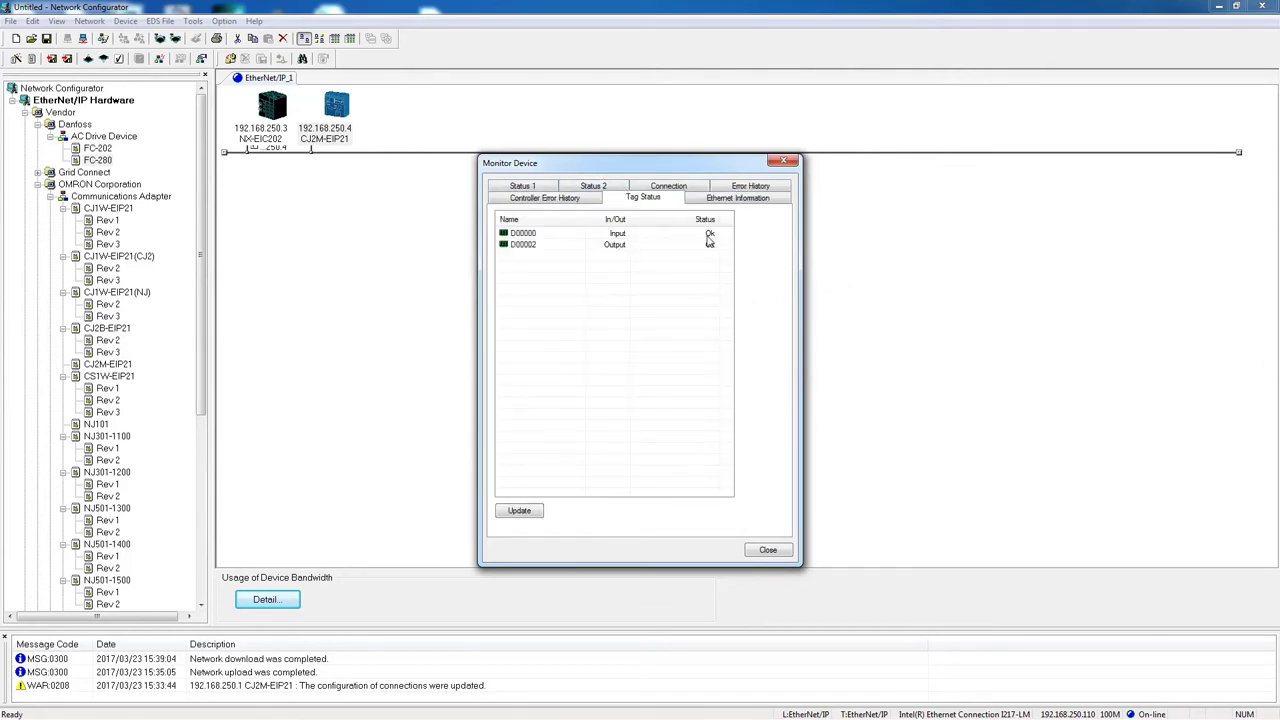
{"action": "left_click", "coordinate": [588, 187]}
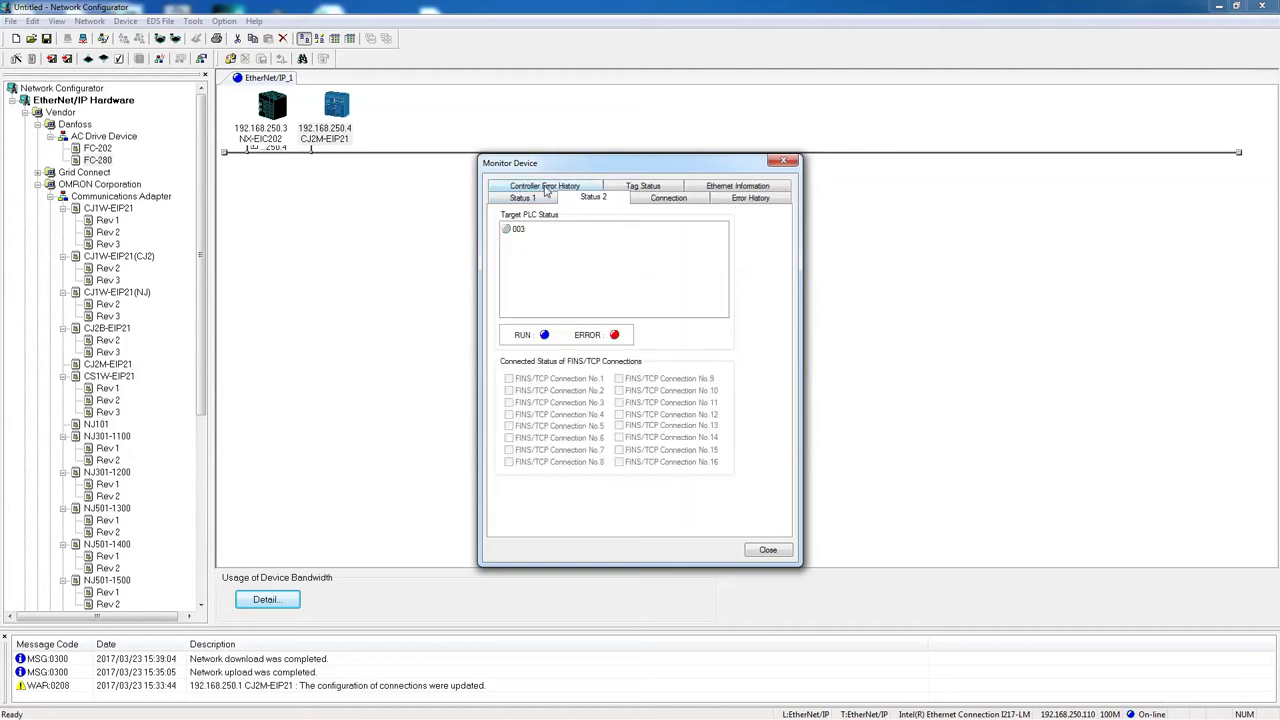
{"action": "left_click", "coordinate": [525, 198]}
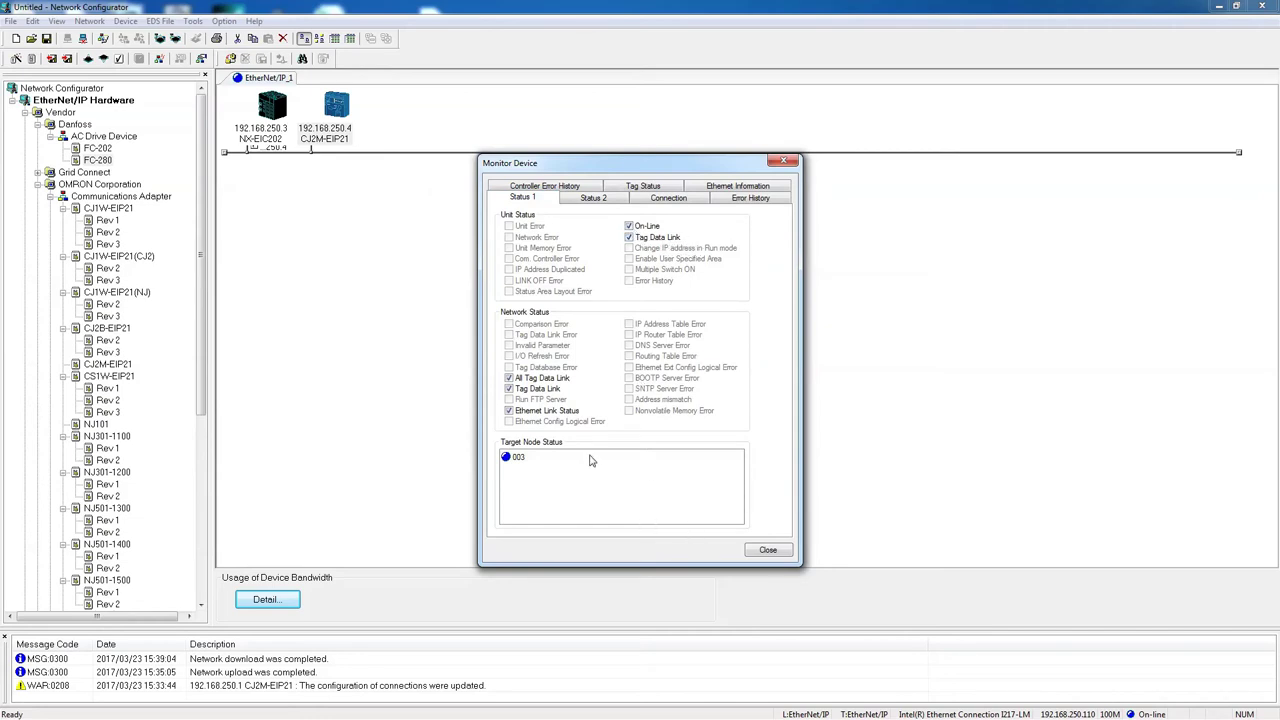
{"action": "left_click", "coordinate": [768, 551]}
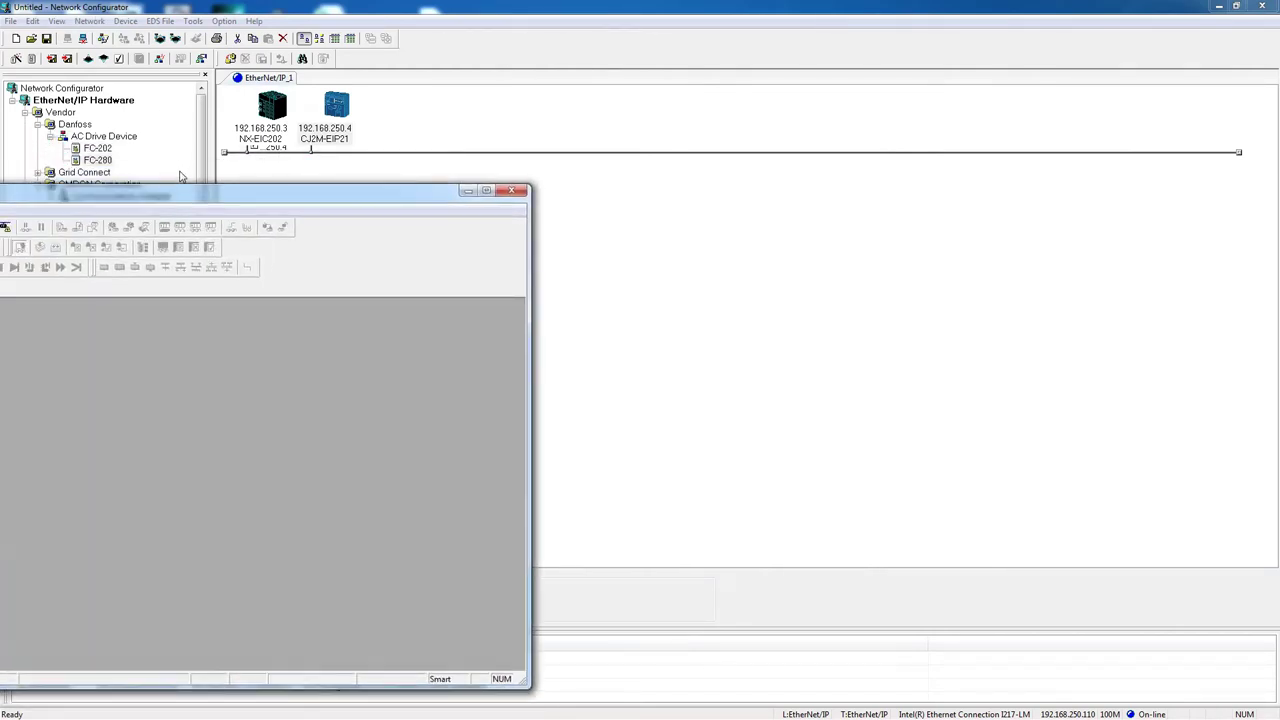
Switch to CX-Programmer, maximize it and try an EtherNet/IP node online connection over USB to the PLC at 192.168.250.4.
{"action": "left_click_drag", "start_coordinate": [381, 156], "coordinate": [593, 6]}
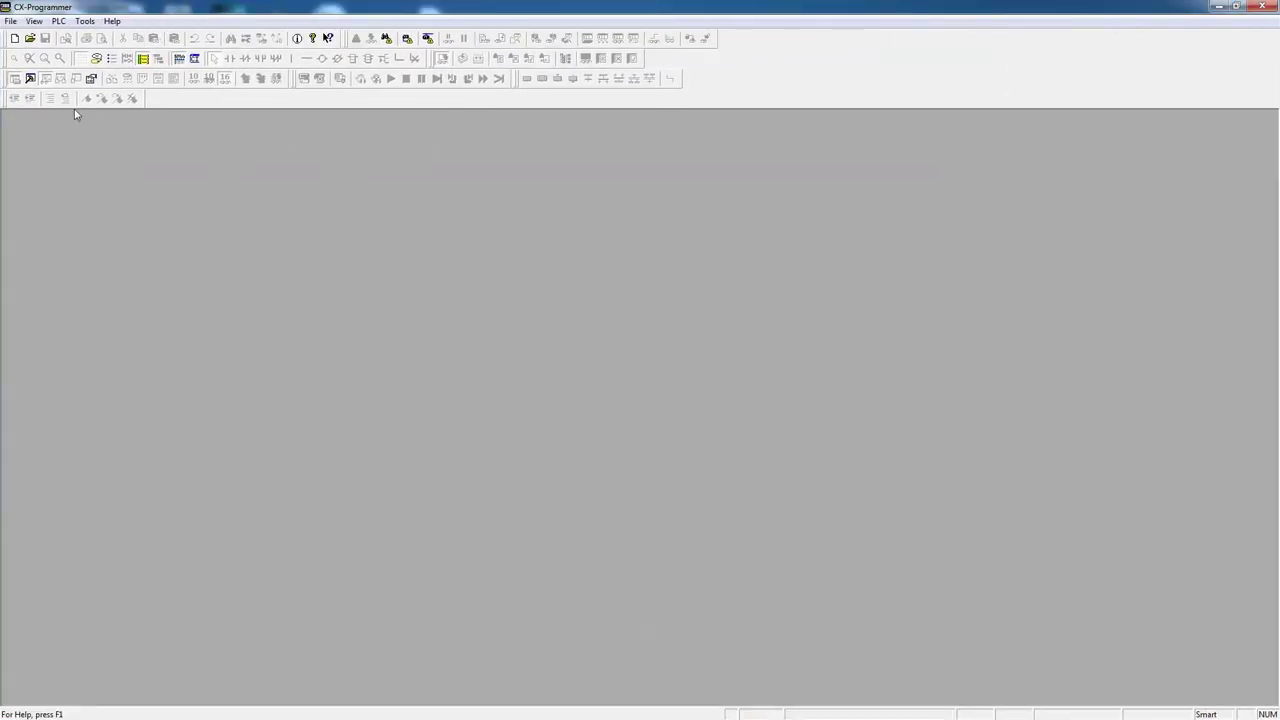
{"action": "left_click", "coordinate": [59, 21]}
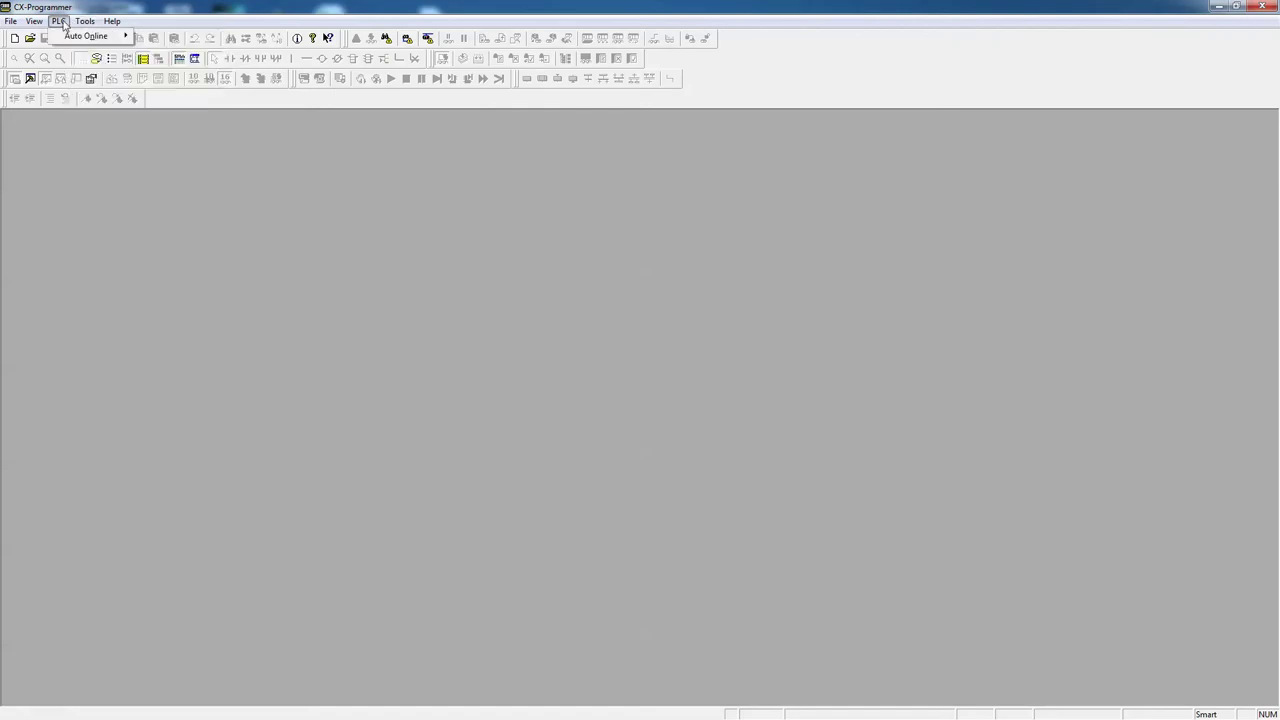
{"action": "mouse_move", "coordinate": [90, 36]}
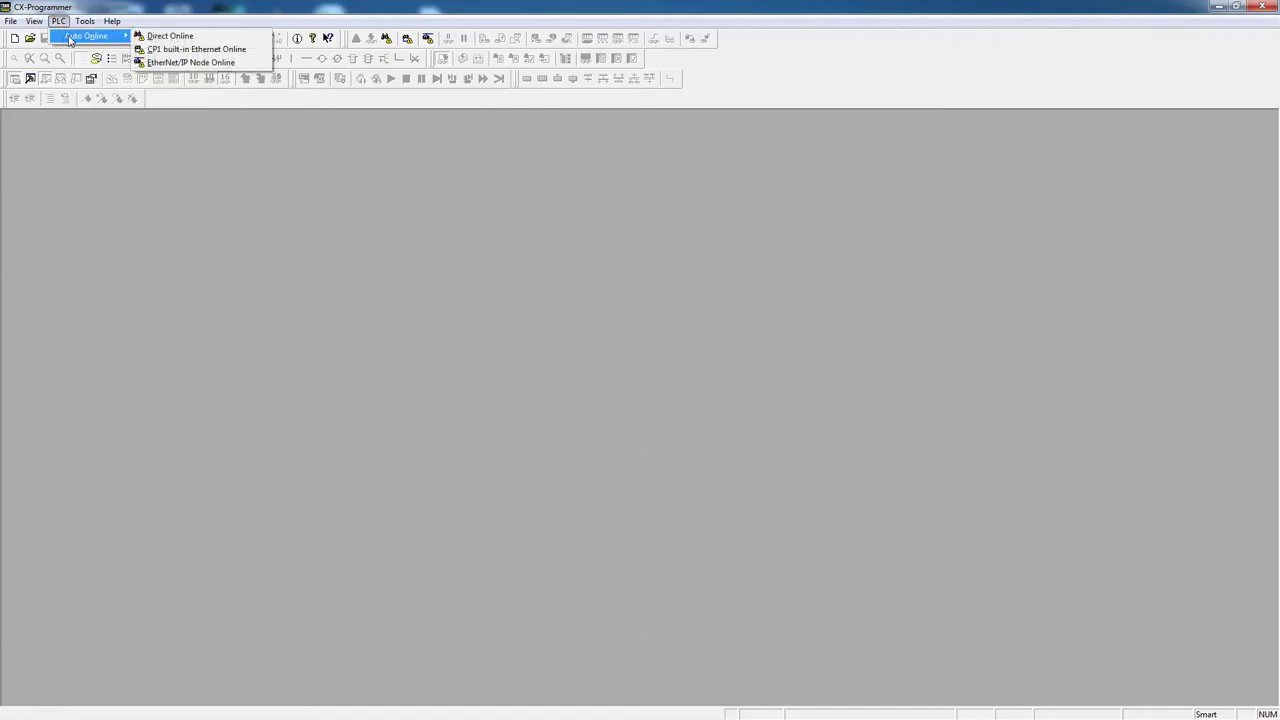
{"action": "left_click", "coordinate": [194, 66]}
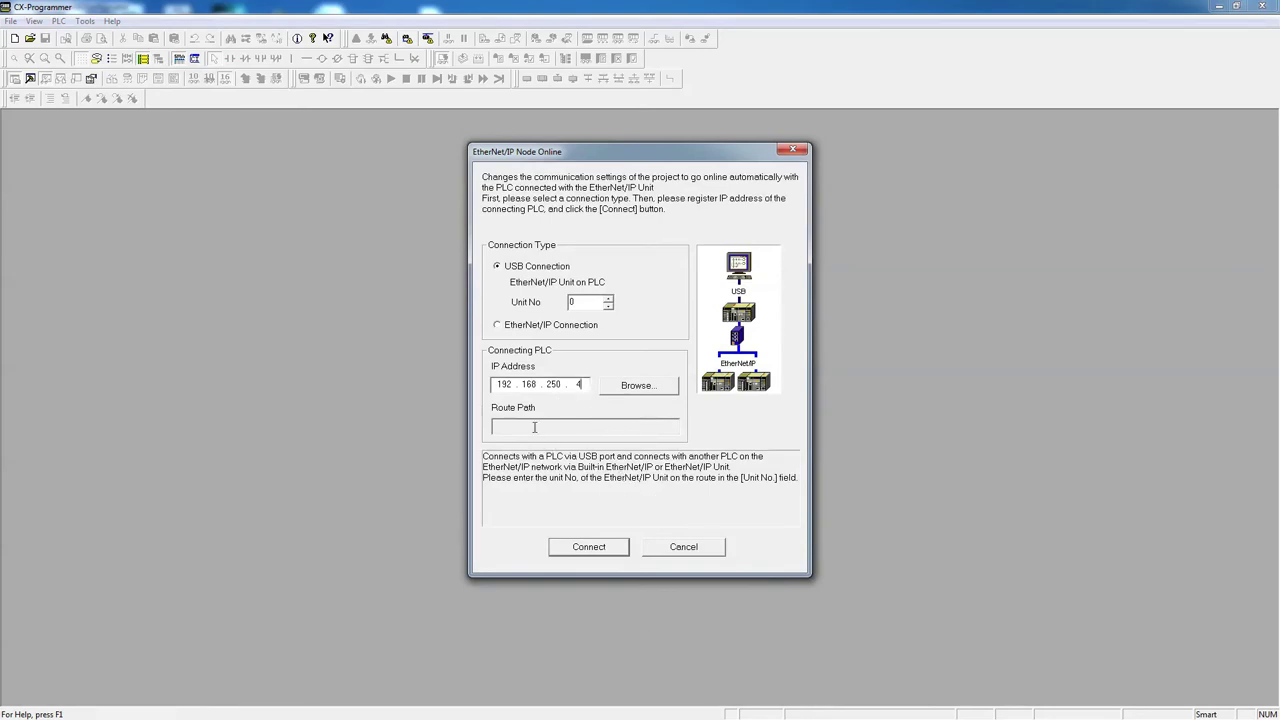
{"action": "left_click", "coordinate": [587, 552]}
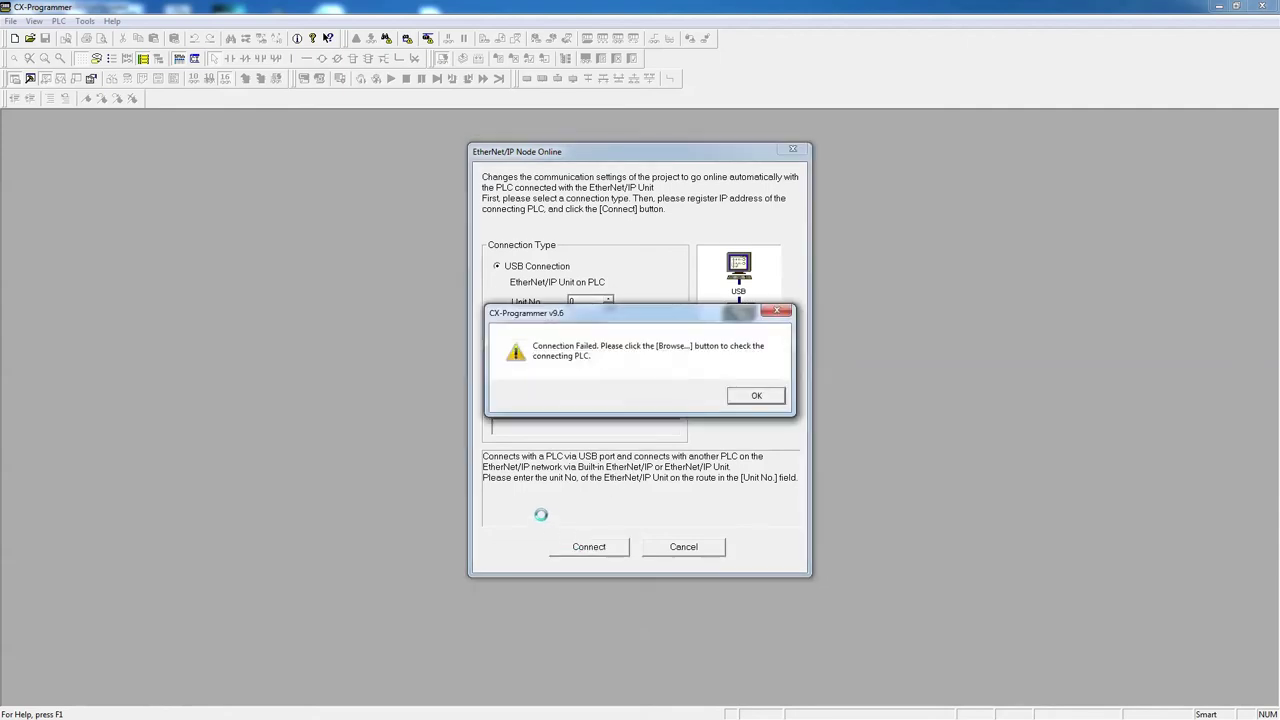
{"action": "left_click", "coordinate": [757, 396]}
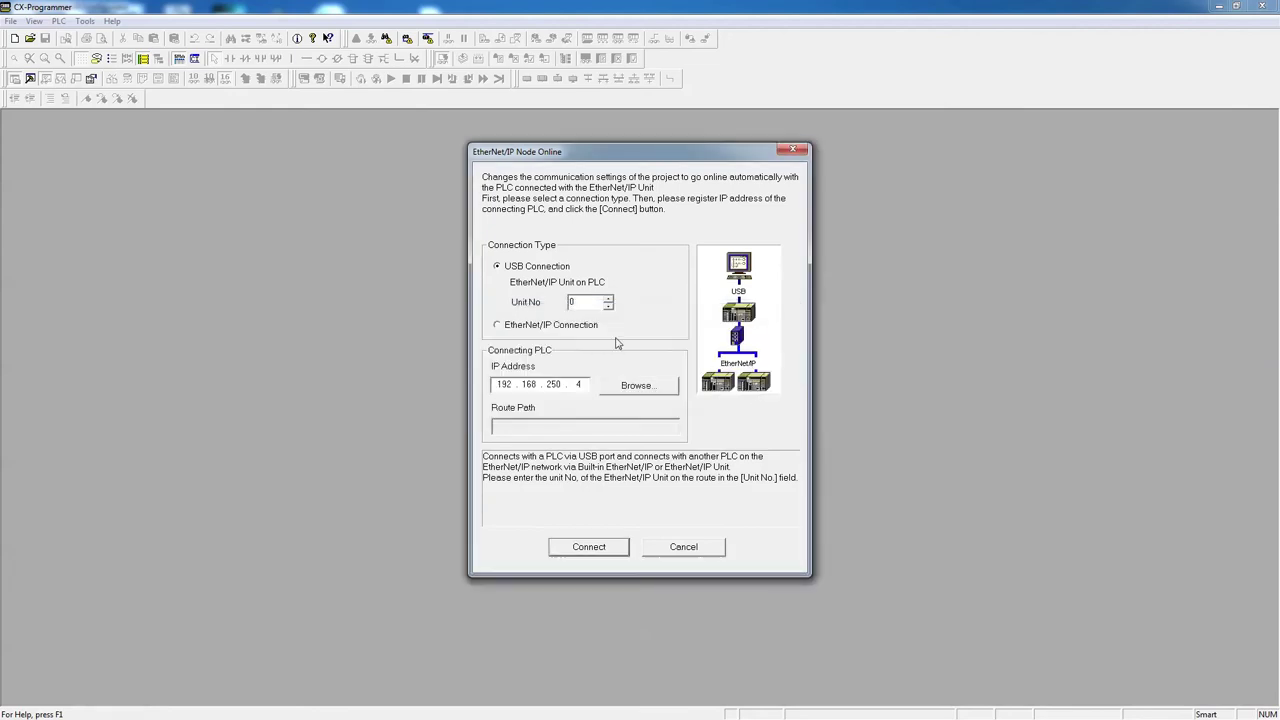
Connect to the PLC with the EtherNet/IP Connection type and transfer its program without the IO table and Special Unit Setup.
{"action": "left_click", "coordinate": [498, 324]}
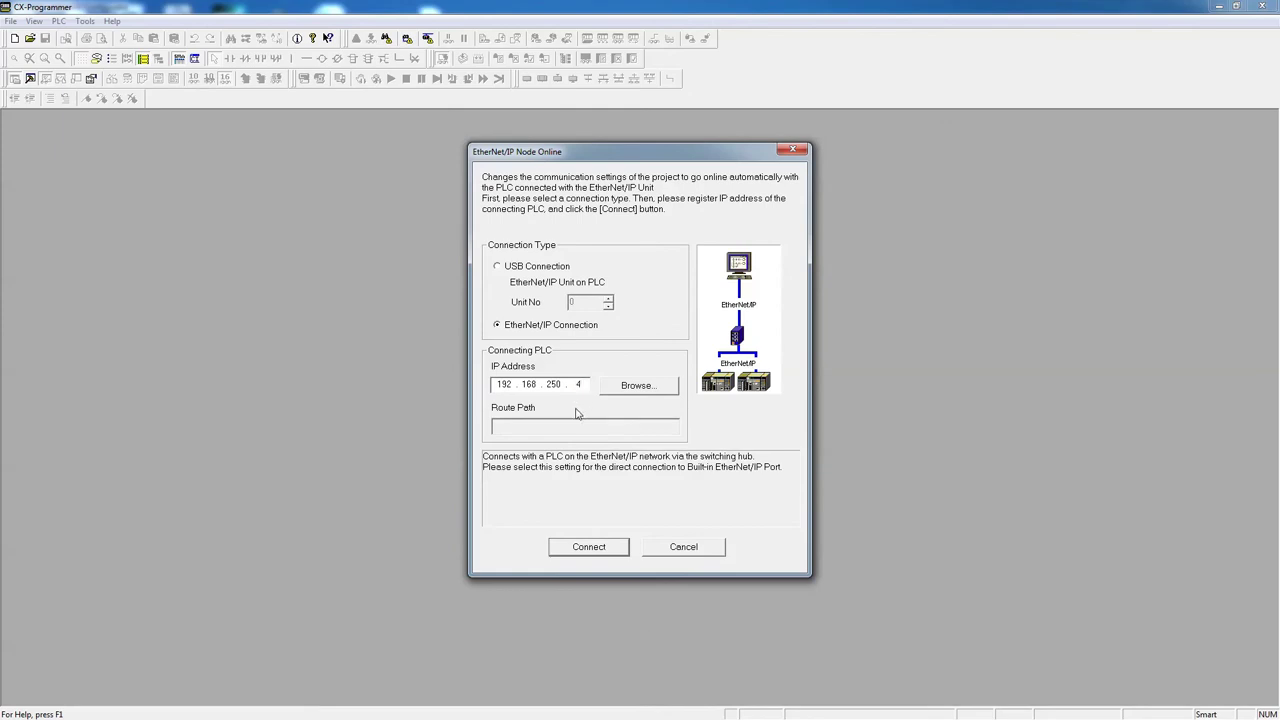
{"action": "left_click", "coordinate": [609, 547]}
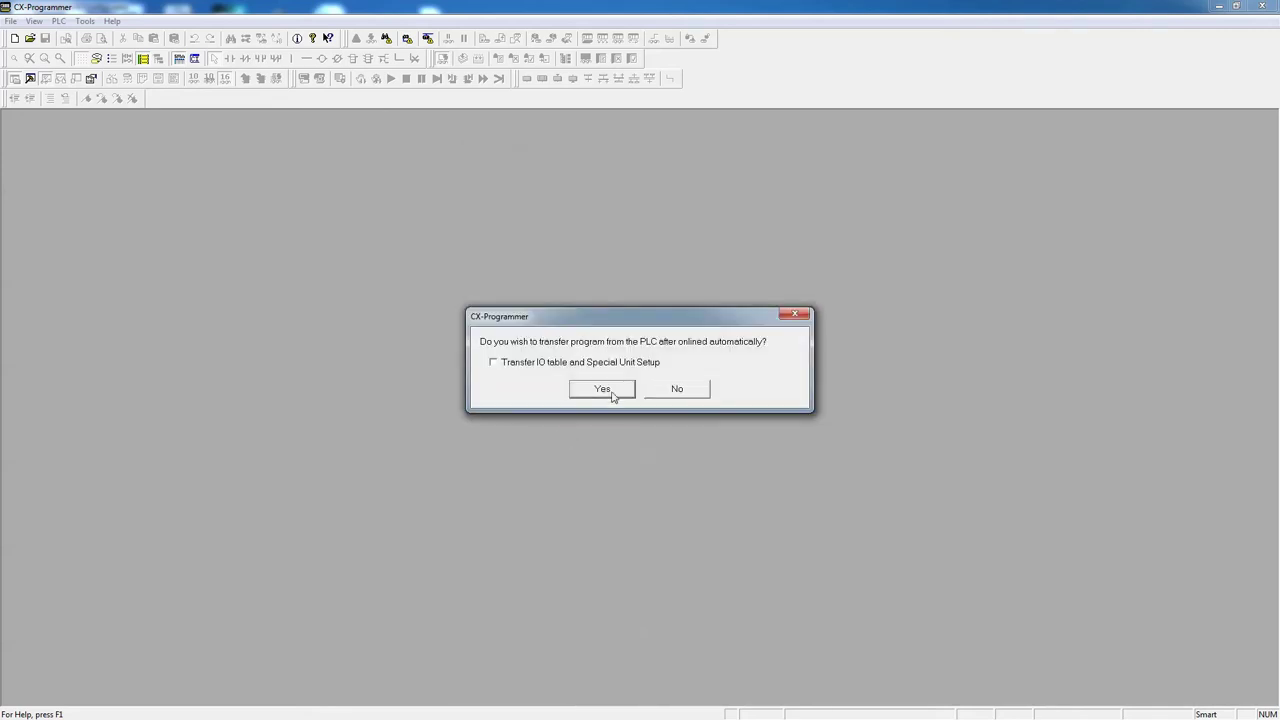
{"action": "left_click", "coordinate": [617, 391]}
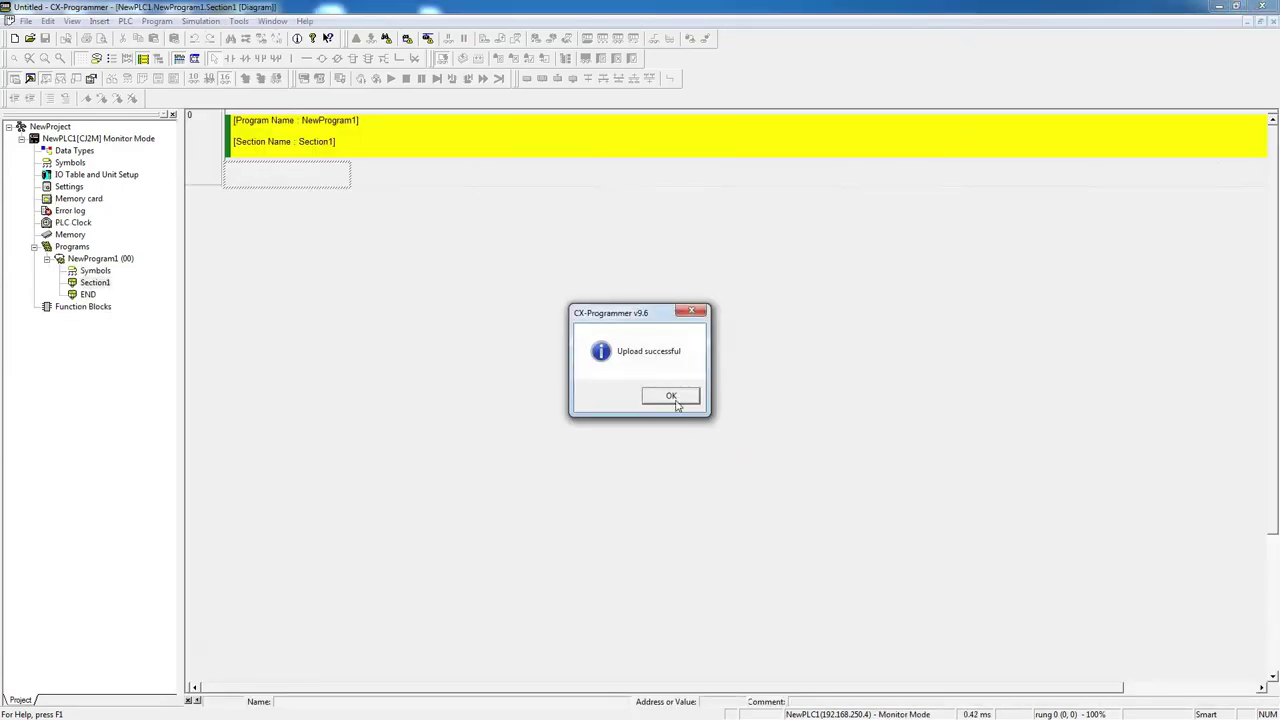
{"action": "left_click", "coordinate": [675, 402]}
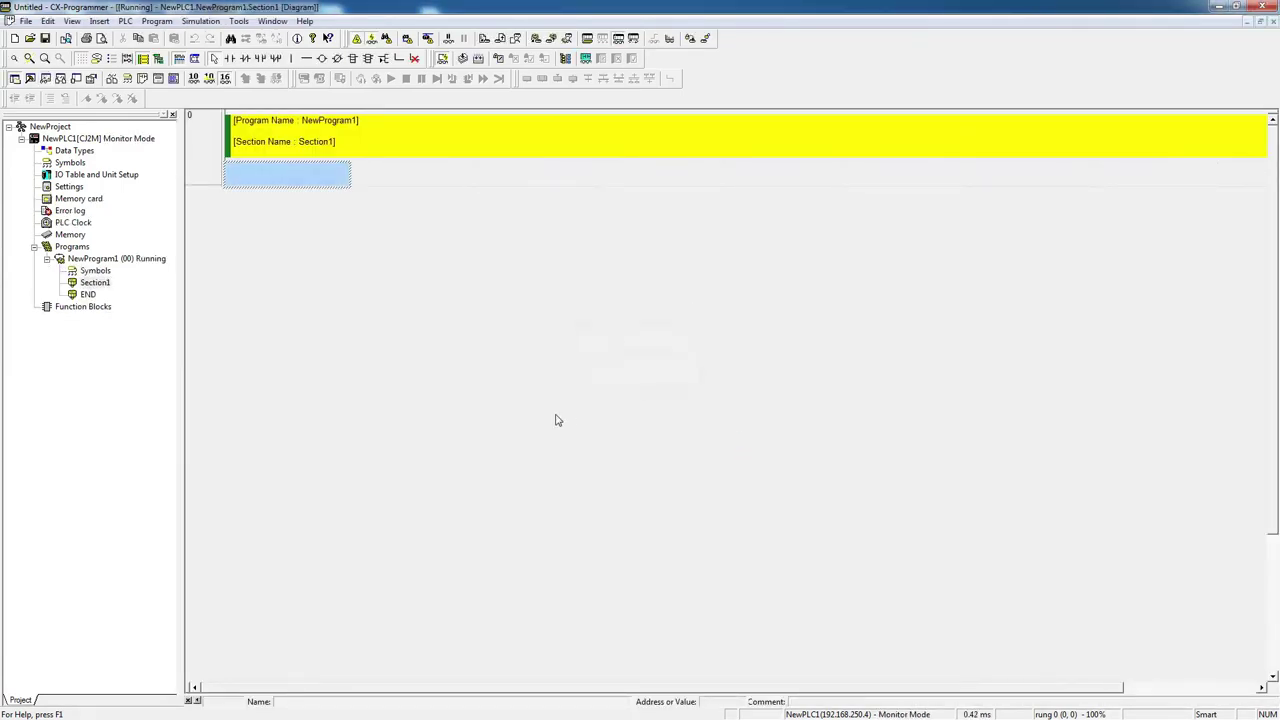
Show the Watch window and restore the programming window to a smaller size so the network view behind it is visible.
{"action": "left_click", "coordinate": [71, 21]}
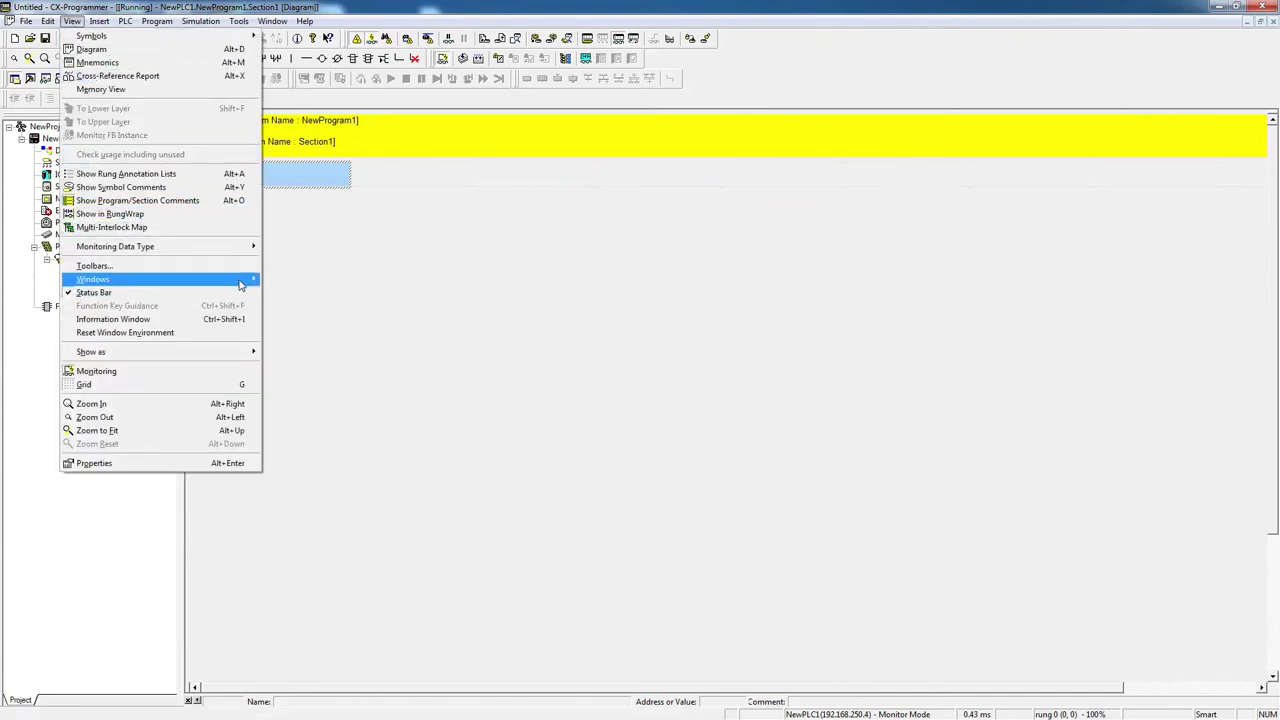
{"action": "mouse_move", "coordinate": [240, 284]}
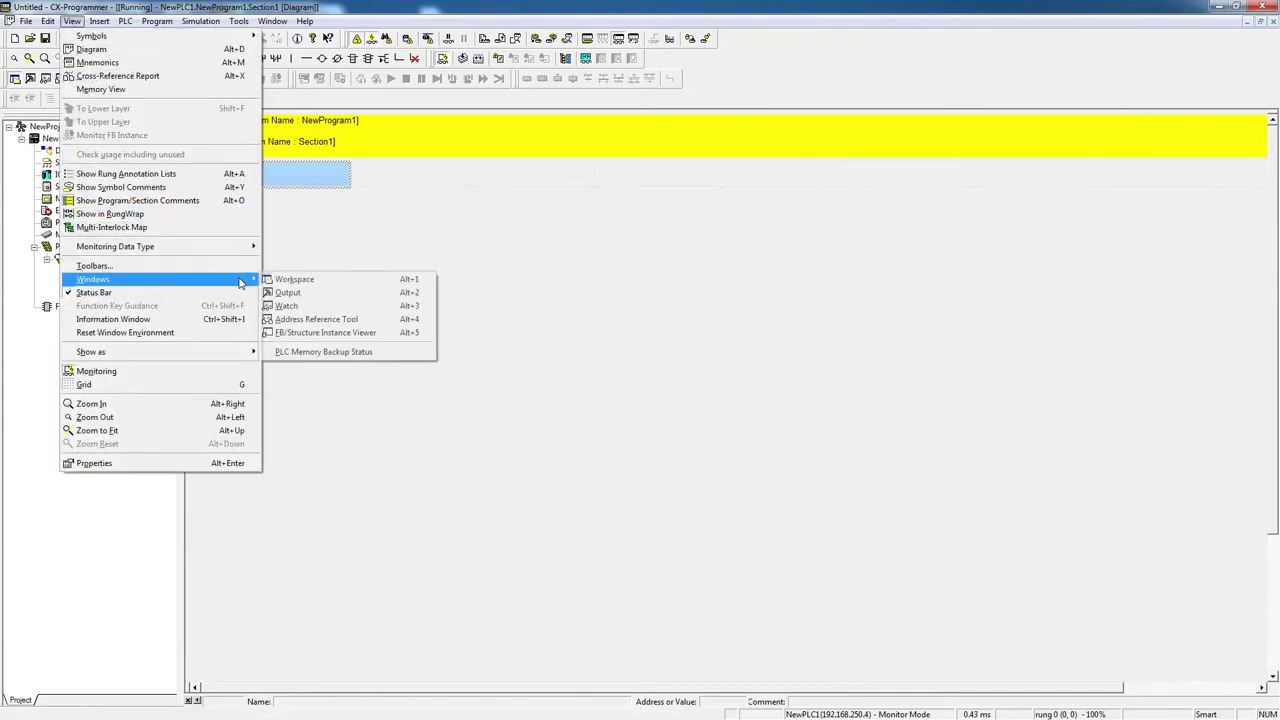
{"action": "left_click", "coordinate": [307, 310]}
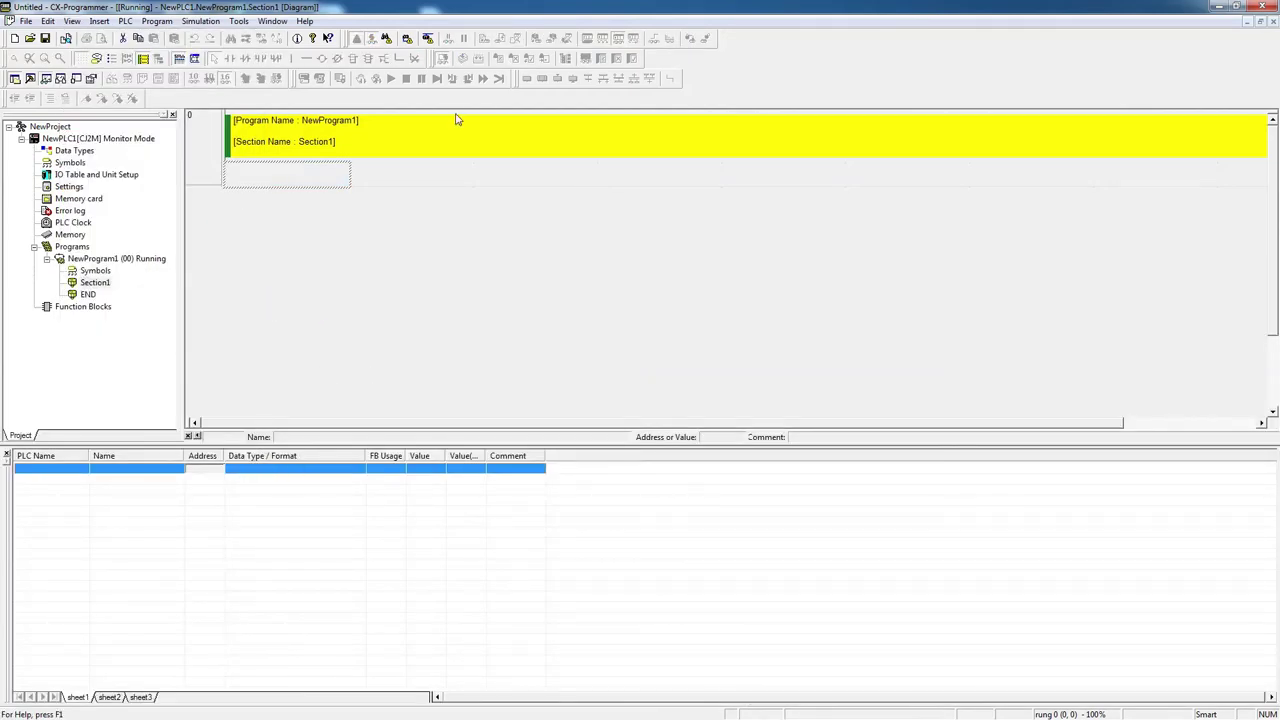
{"action": "double_click", "coordinate": [472, 8]}
{"action": "left_click_drag", "start_coordinate": [484, 17], "coordinate": [545, 215]}
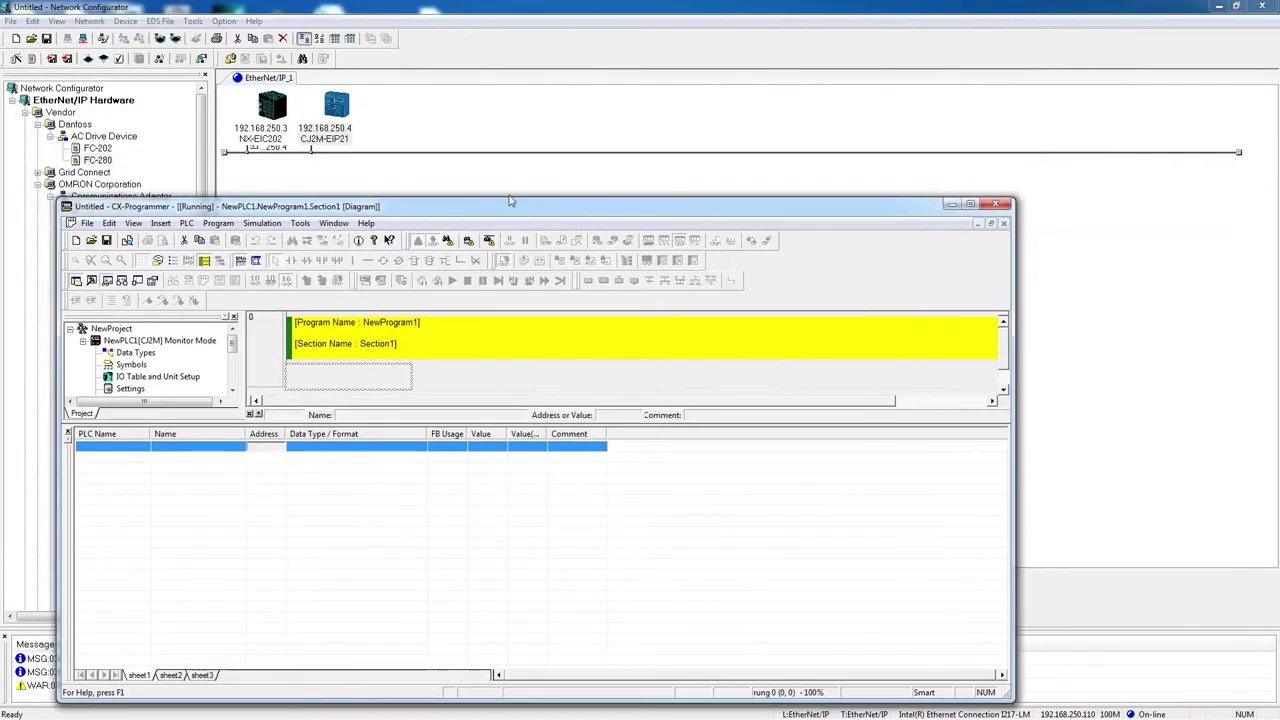
Switch to Network Configurator, review the tag addresses in the CJ2M-EIP21's registered connections, and return to CX-Programmer.
{"action": "double_click", "coordinate": [336, 112]}
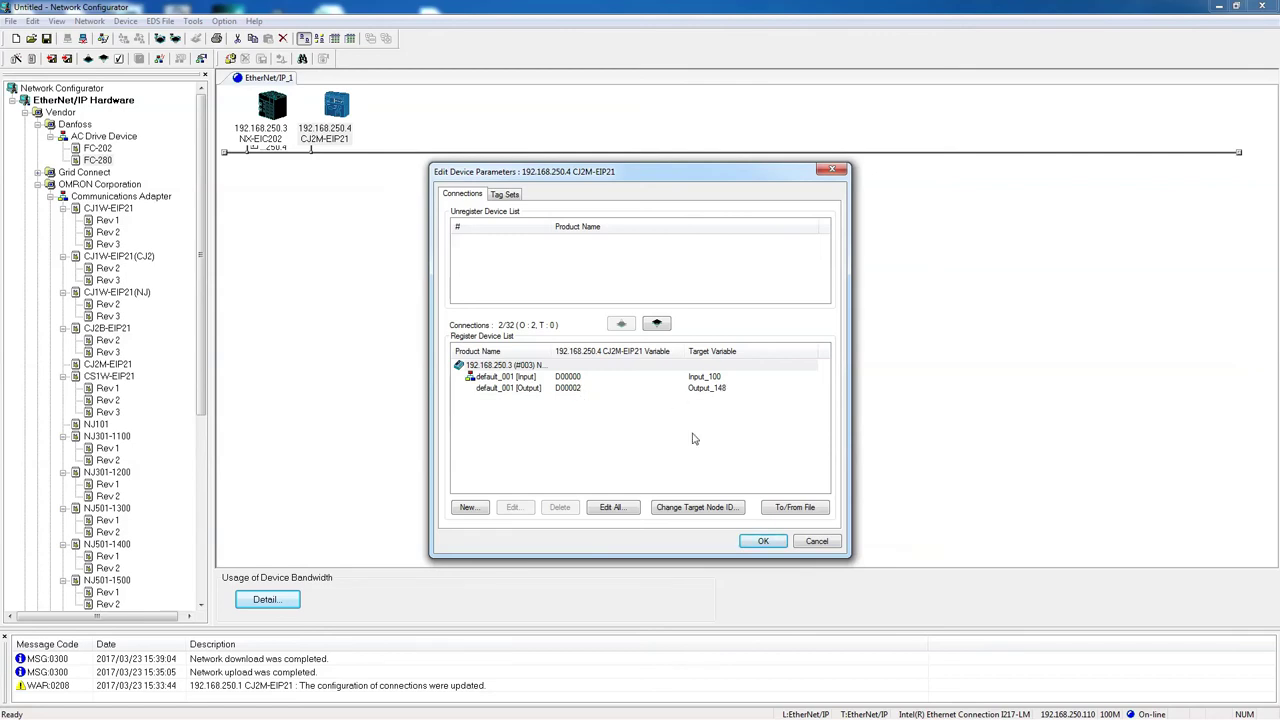
{"action": "left_click", "coordinate": [832, 542]}
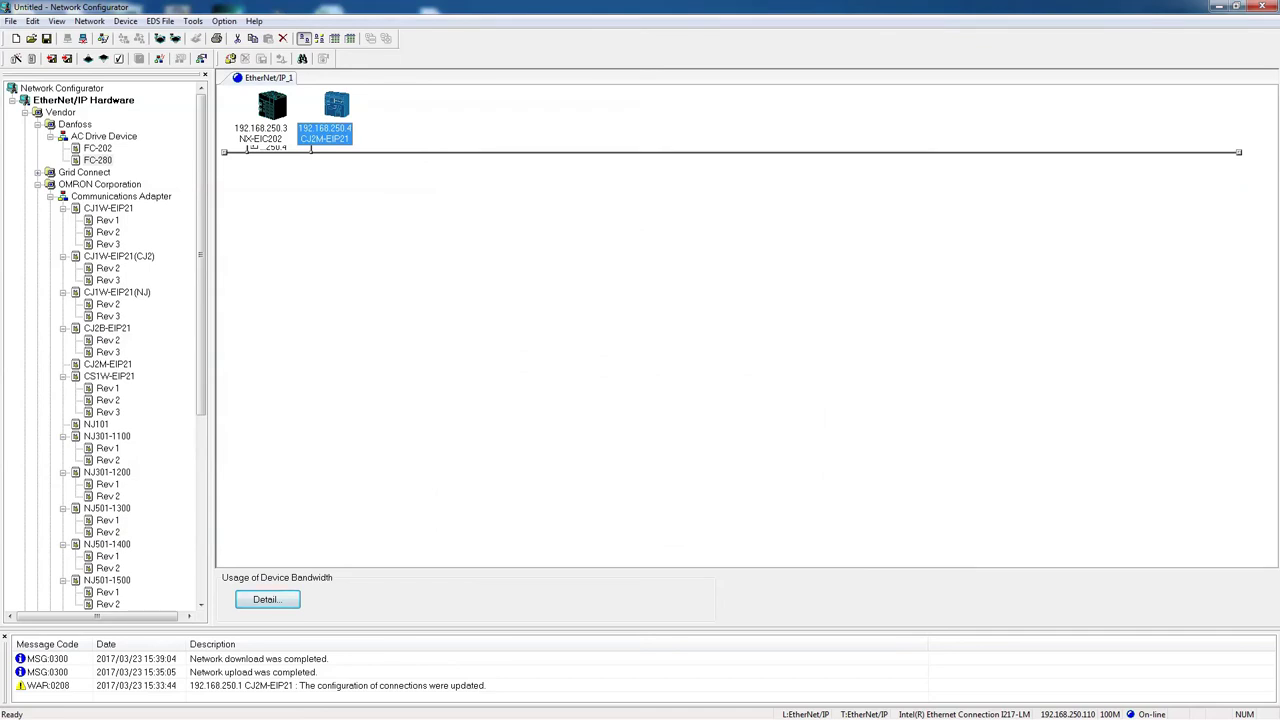
{"action": "key", "text": "alt+Tab"}
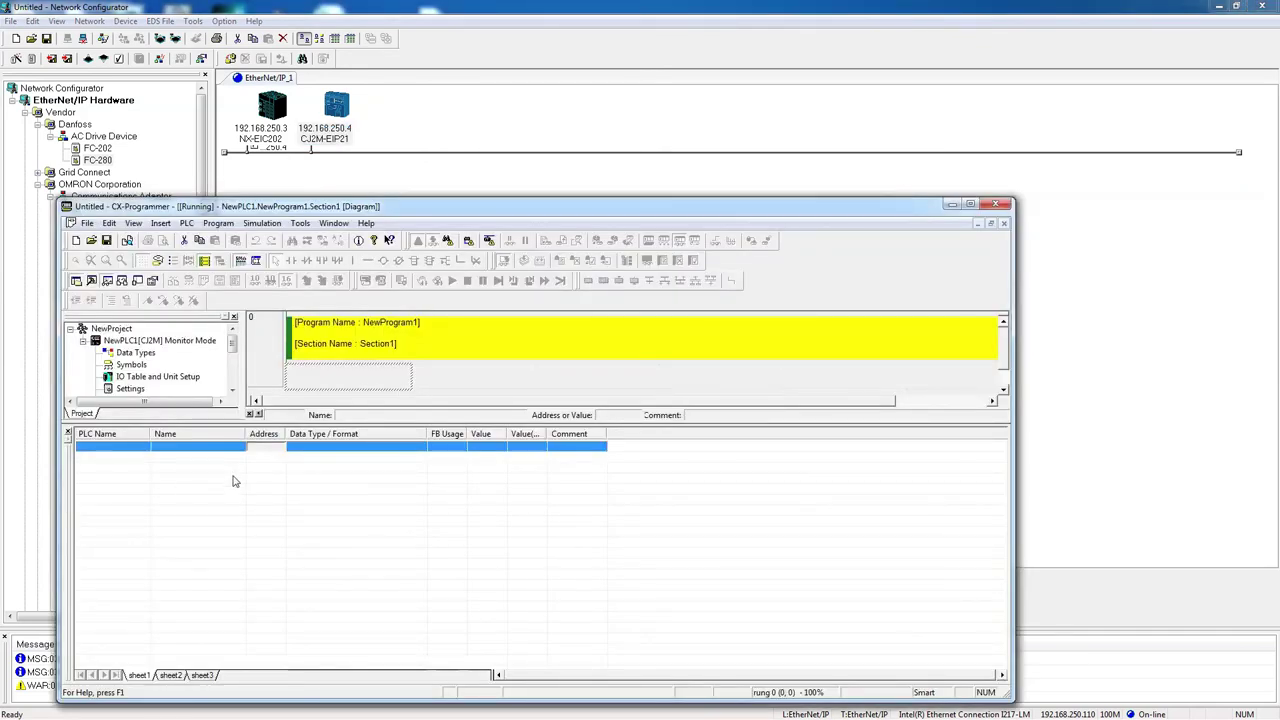
{"action": "double_click", "coordinate": [323, 448]}
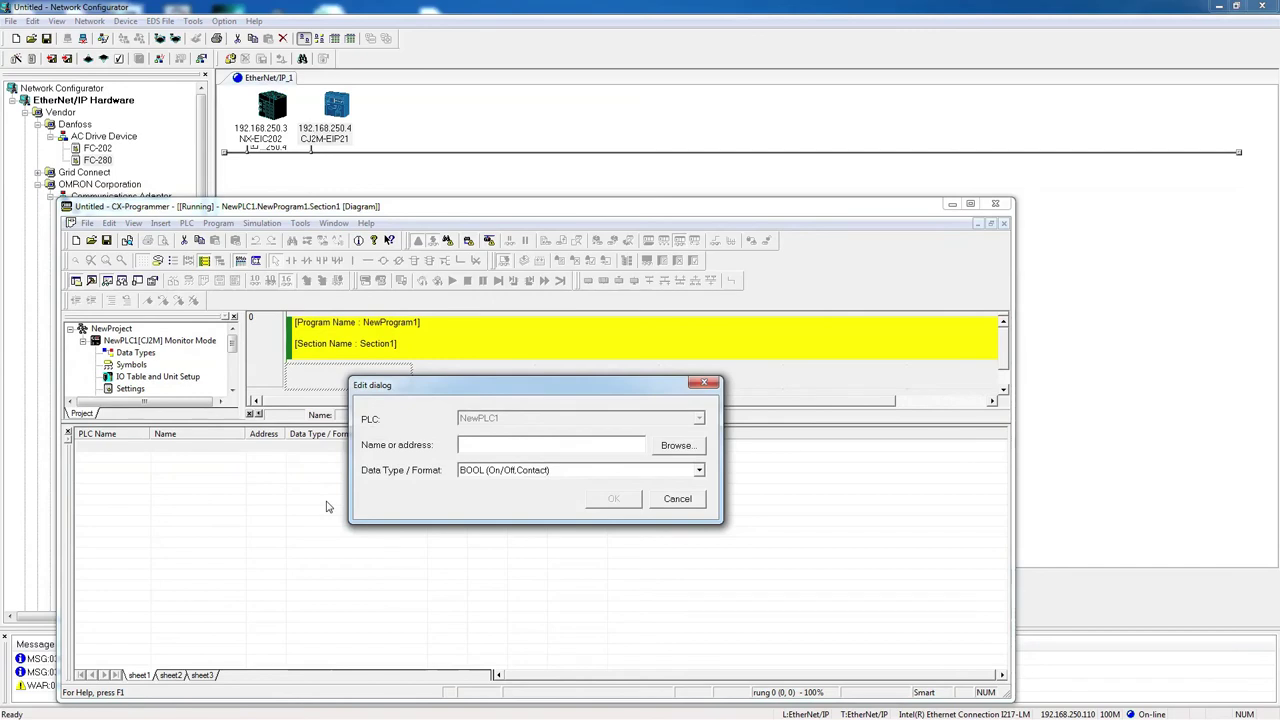
{"action": "type", "text": "d0"}
{"action": "key", "text": "Return"}
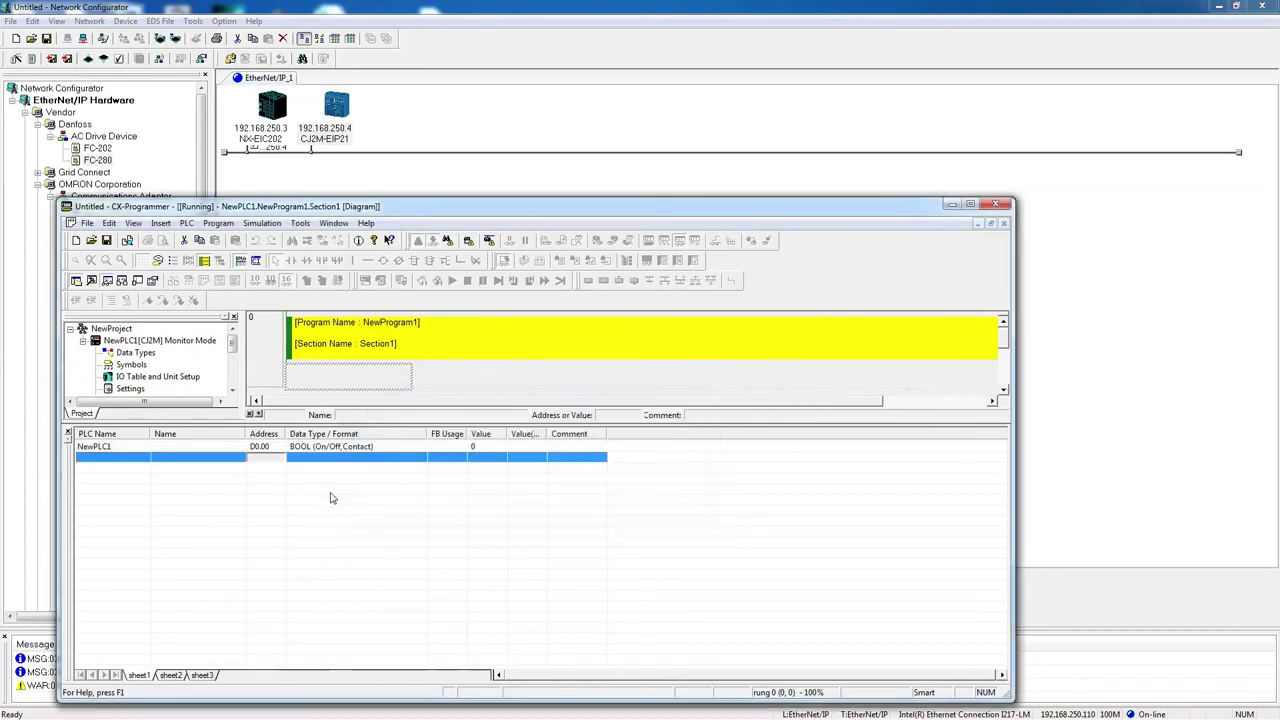
{"action": "left_click", "coordinate": [255, 446]}
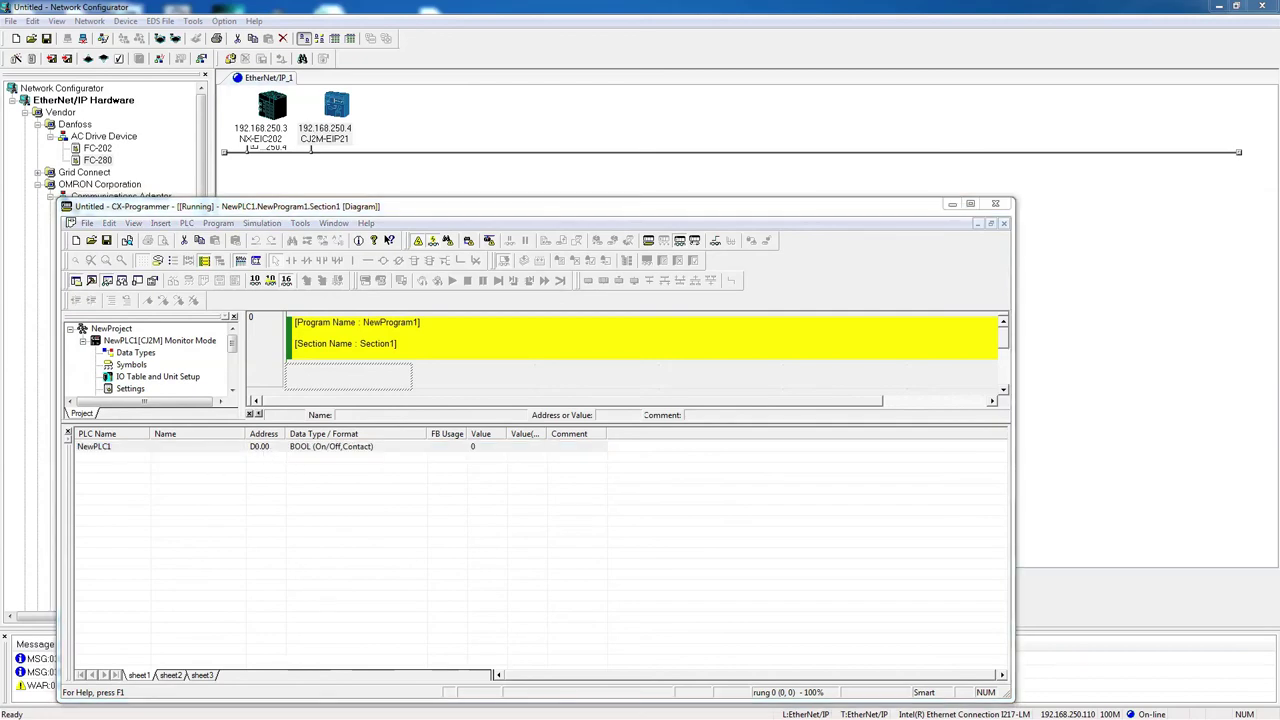
{"action": "double_click", "coordinate": [259, 446]}
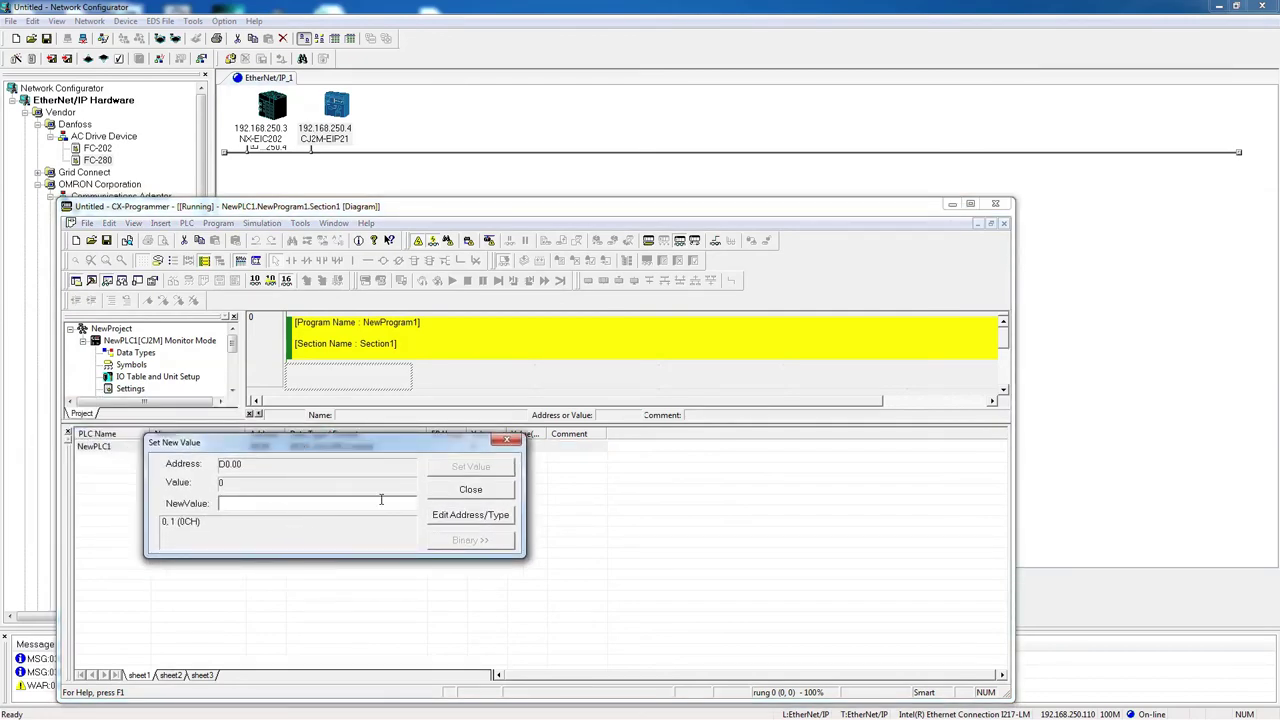
{"action": "left_click", "coordinate": [488, 489]}
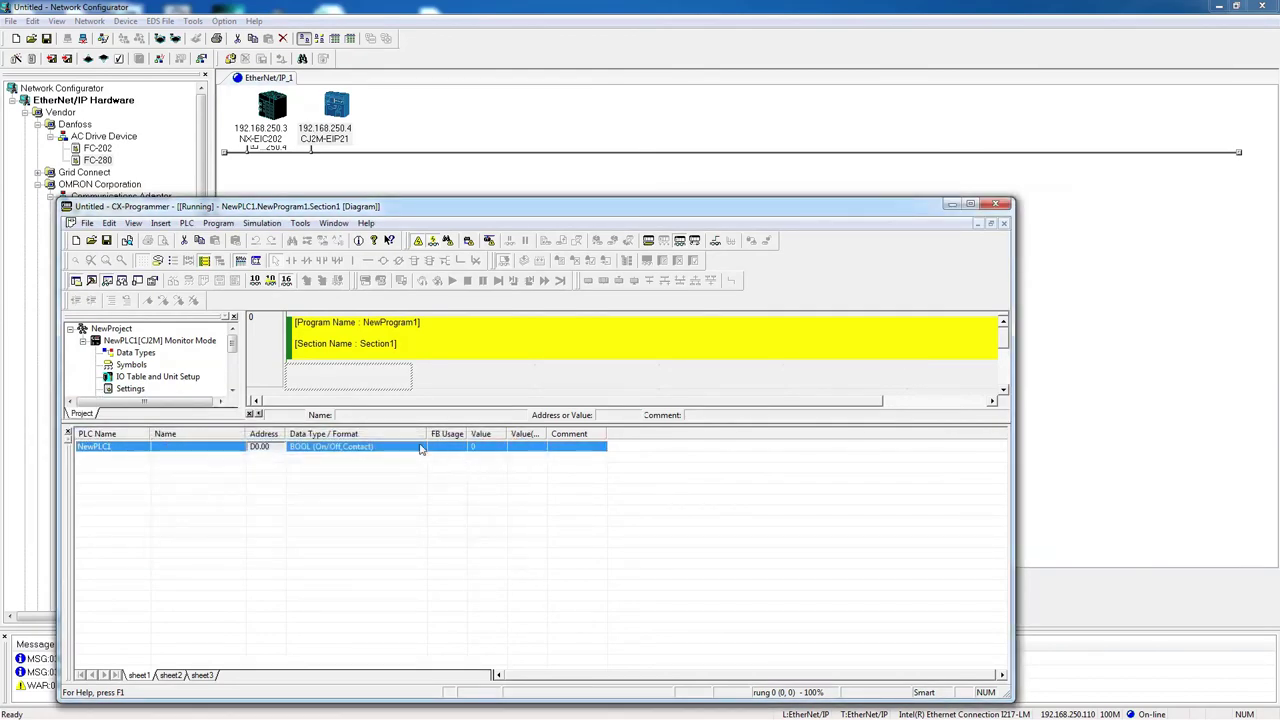
{"action": "right_click", "coordinate": [420, 448]}
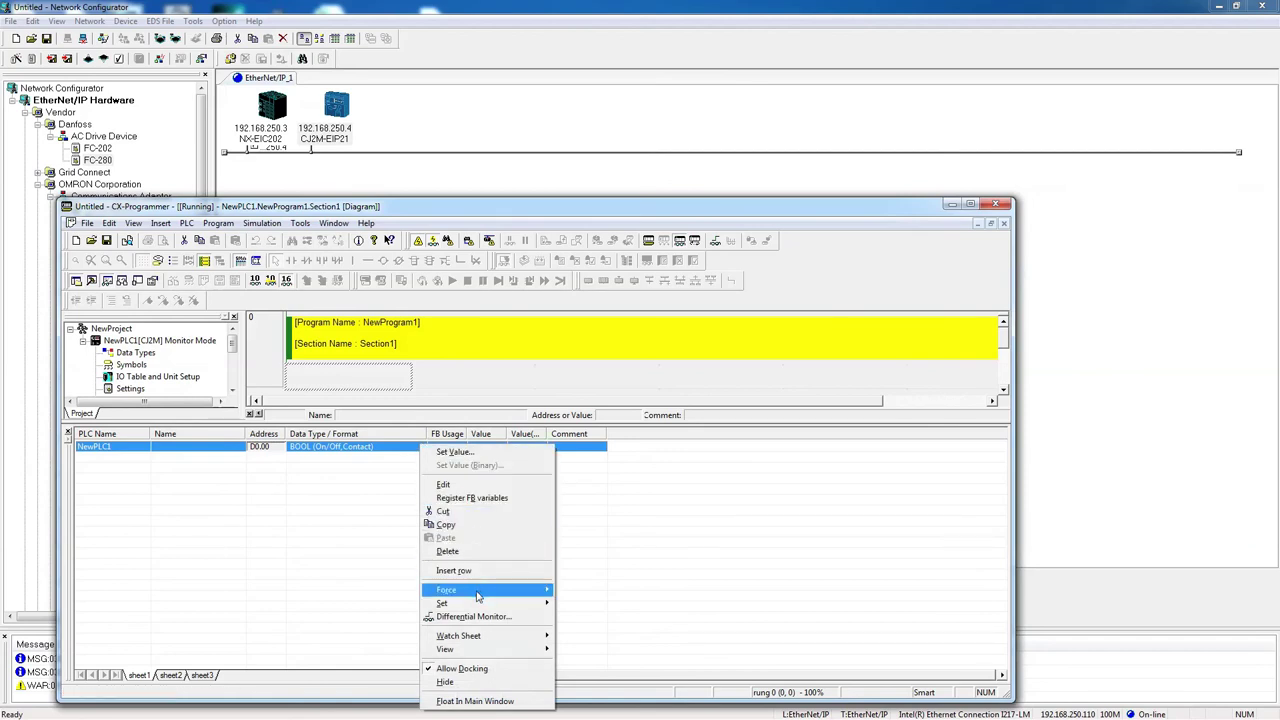
{"action": "left_click", "coordinate": [474, 551]}
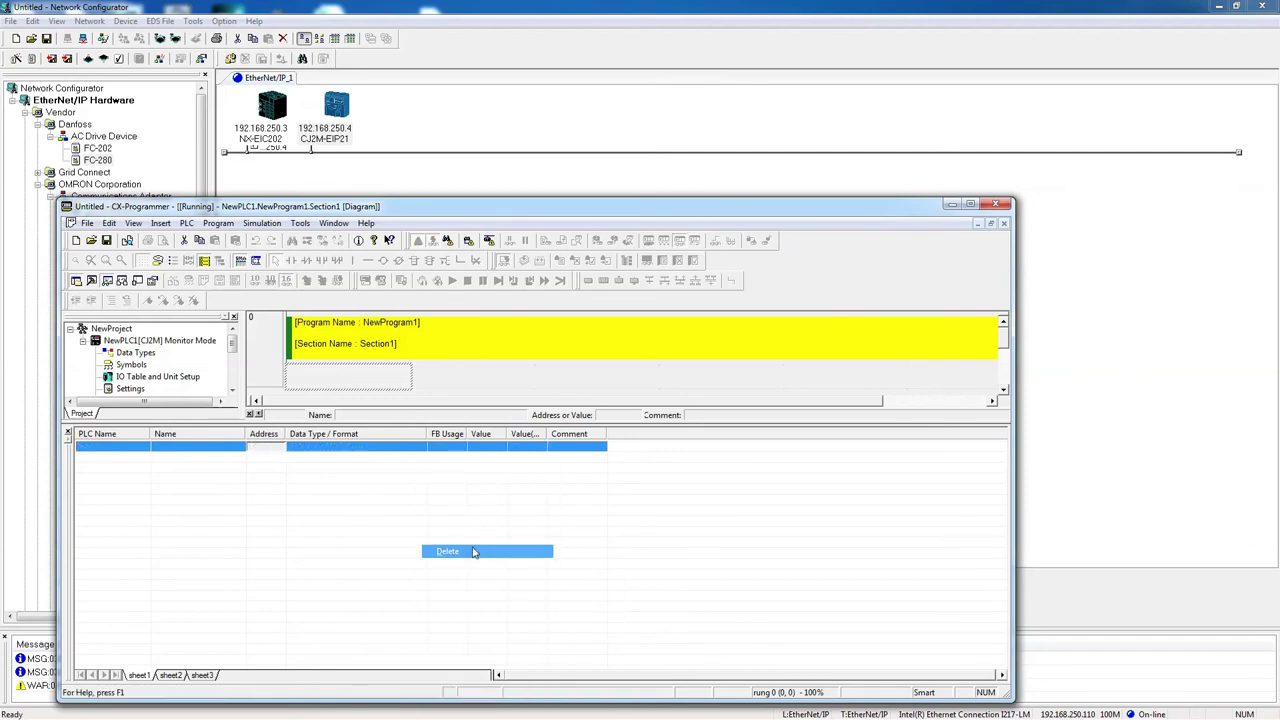
Add address D0 to the watch sheet with the data type CHANNEL (Hex,Channel).
{"action": "double_click", "coordinate": [311, 450]}
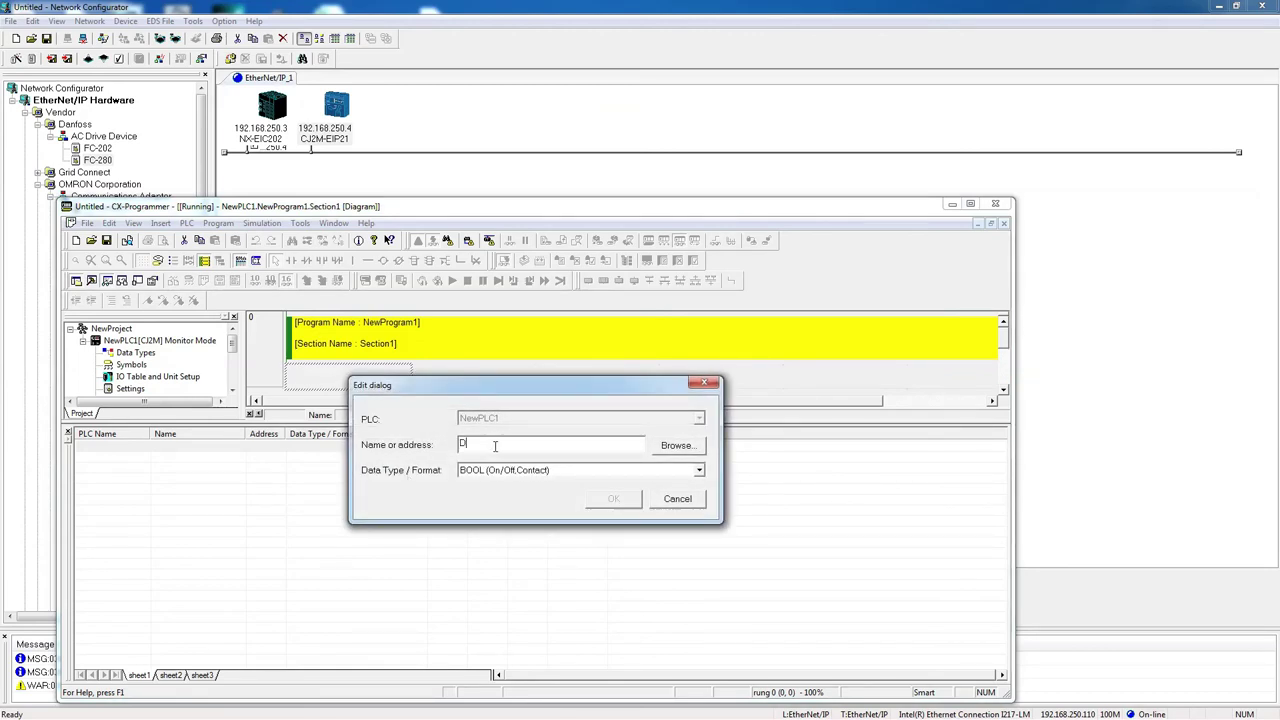
{"action": "type", "text": "D0"}
{"action": "left_click", "coordinate": [554, 472]}
{"action": "scroll", "coordinate": [545, 540], "scroll_direction": "down", "scroll_amount": 4}
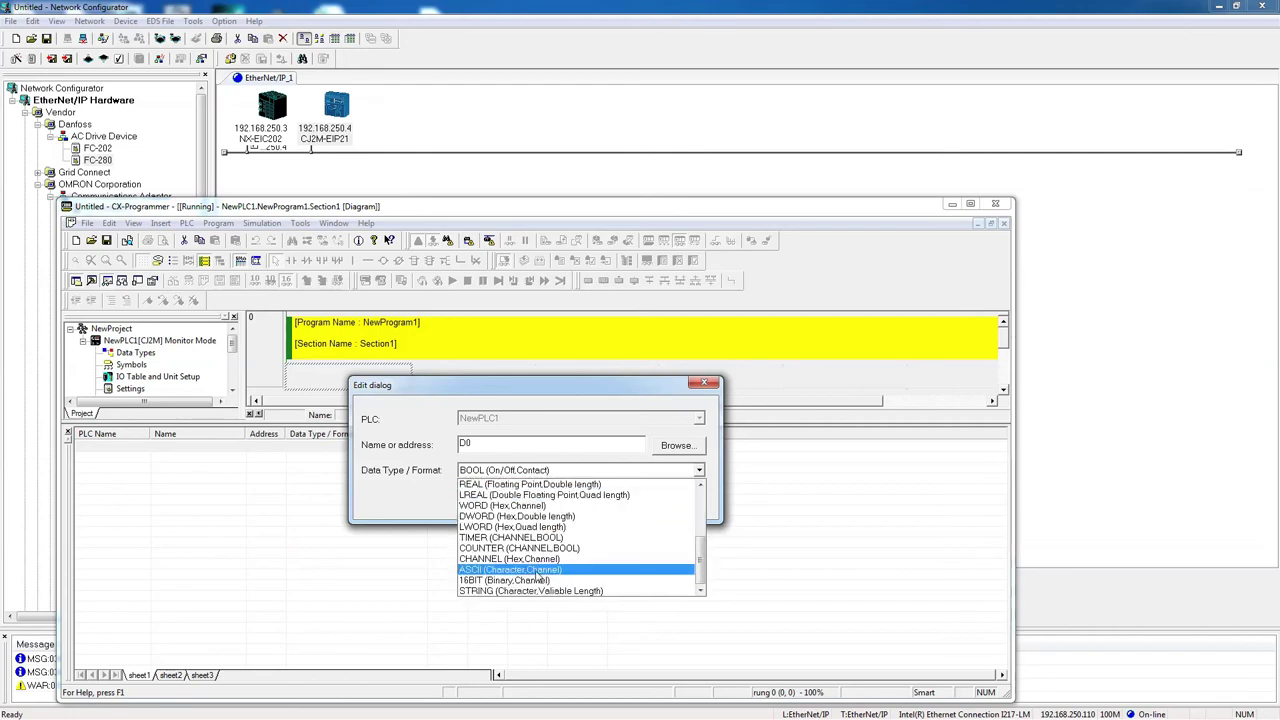
{"action": "left_click", "coordinate": [540, 559]}
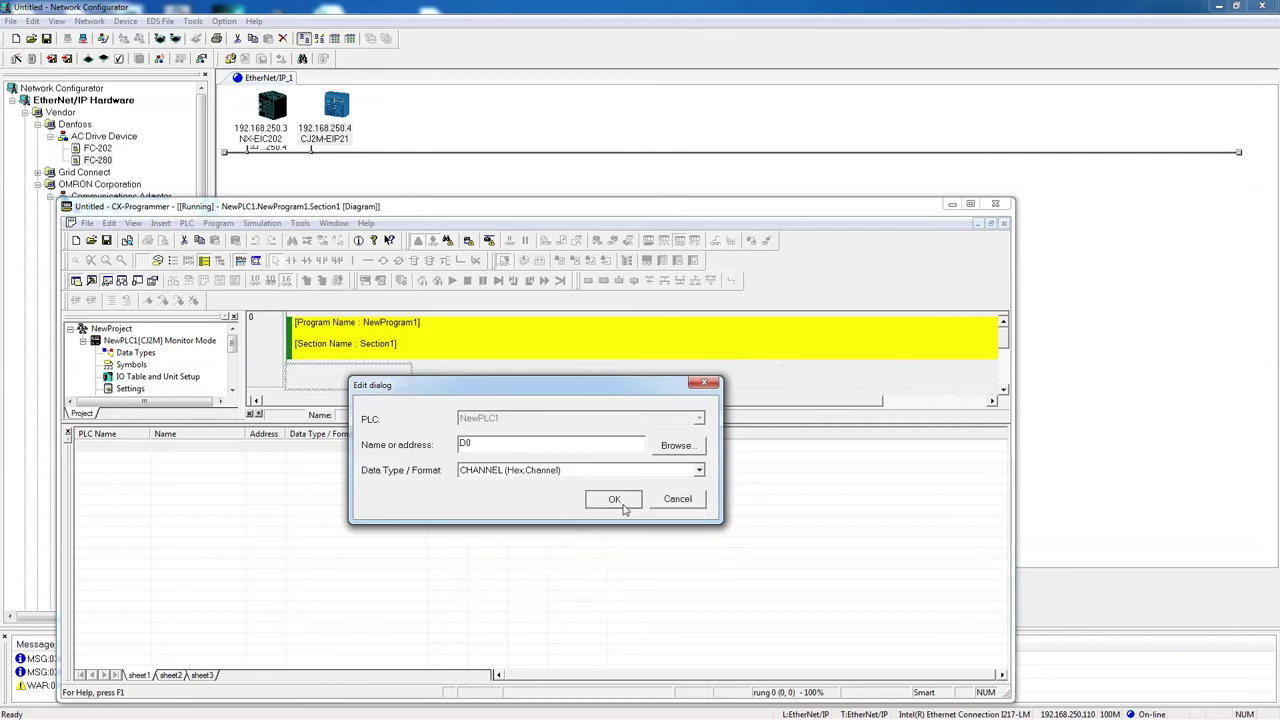
{"action": "left_click", "coordinate": [630, 504]}
Widen the watch sheet's binary value and address columns and add D1 as CHANNEL (Hex,Channel).
{"action": "left_click_drag", "start_coordinate": [547, 433], "coordinate": [604, 433]}
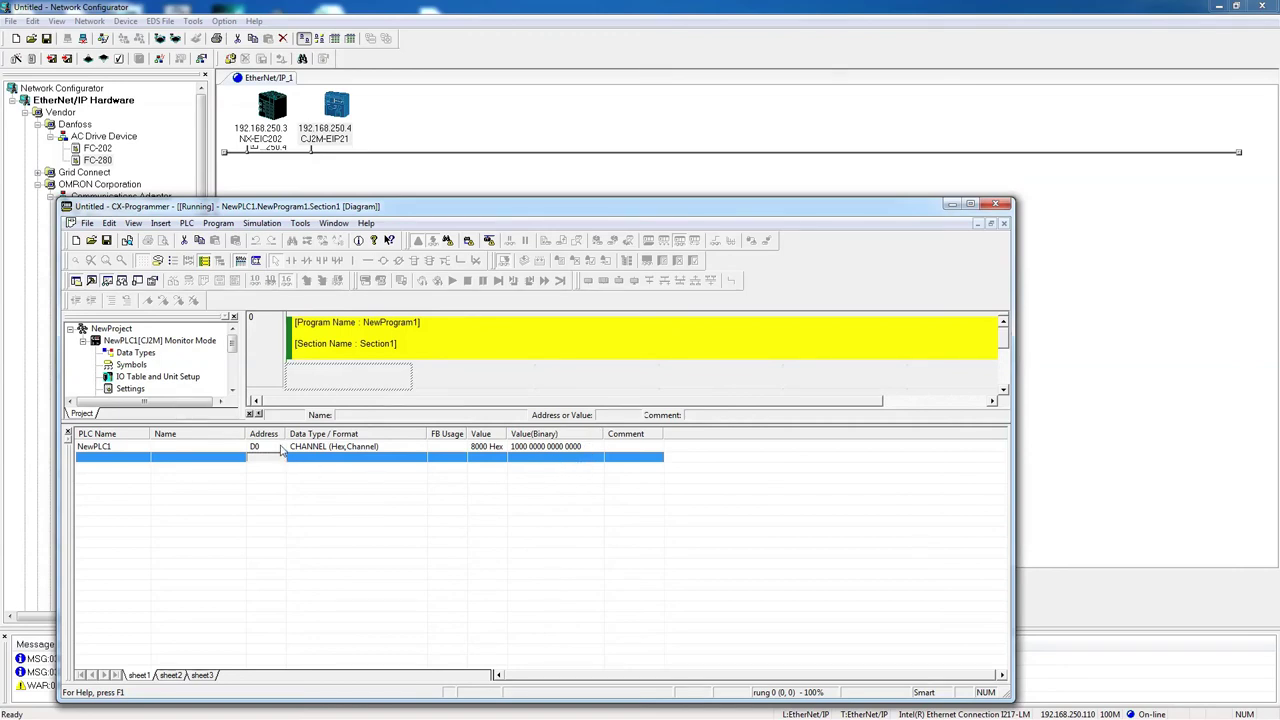
{"action": "left_click_drag", "start_coordinate": [287, 433], "coordinate": [306, 433]}
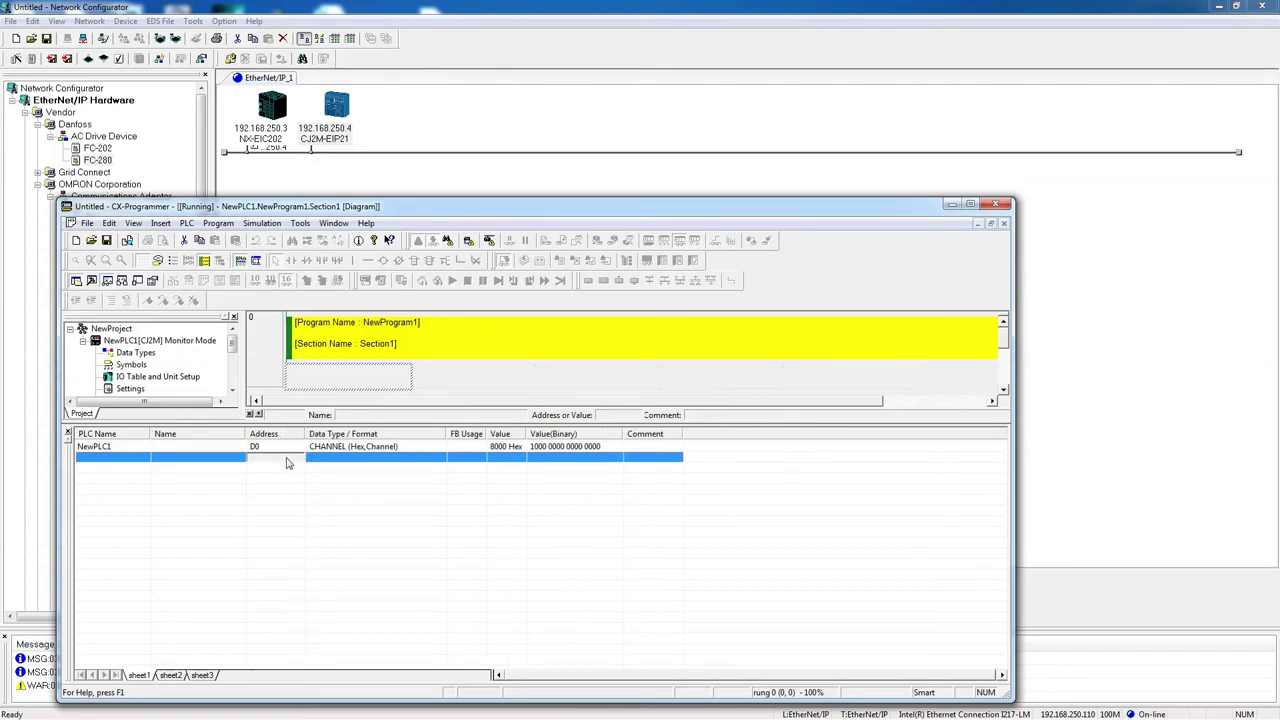
{"action": "double_click", "coordinate": [292, 460]}
{"action": "left_click", "coordinate": [613, 498]}
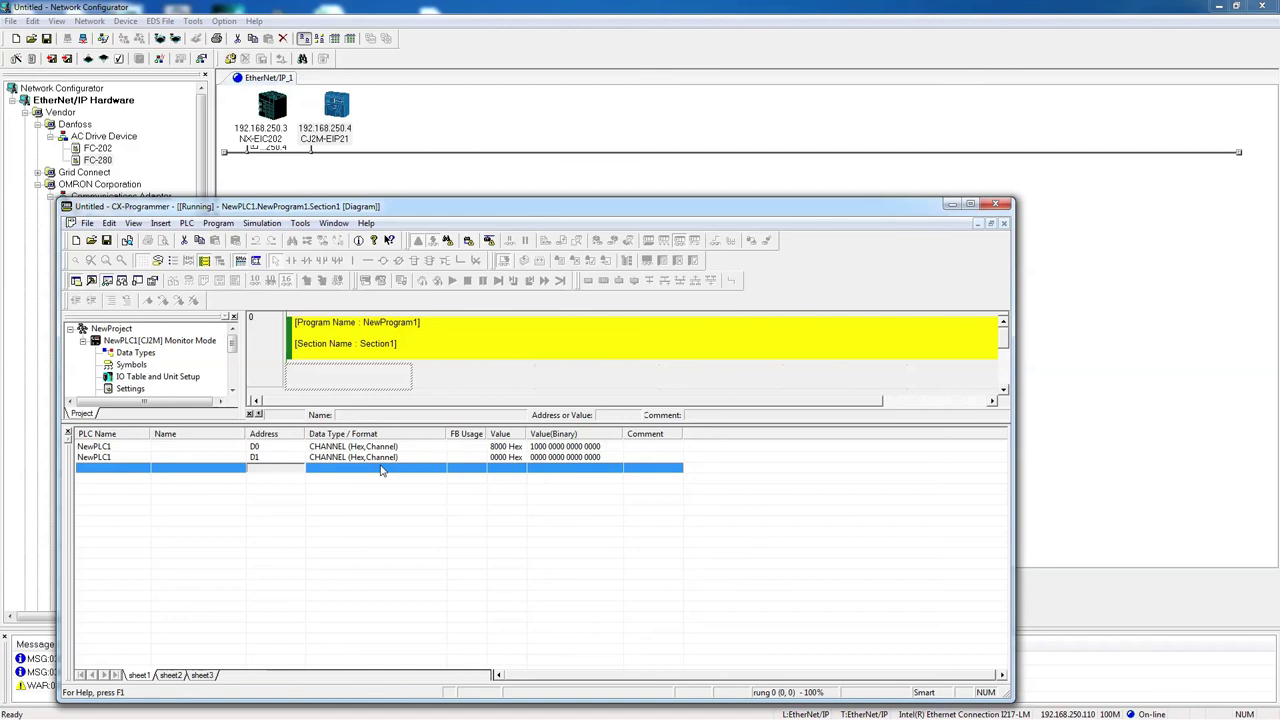
Examine the binary values of D1 and D0 in the watch sheet.
{"action": "left_click", "coordinate": [596, 460]}
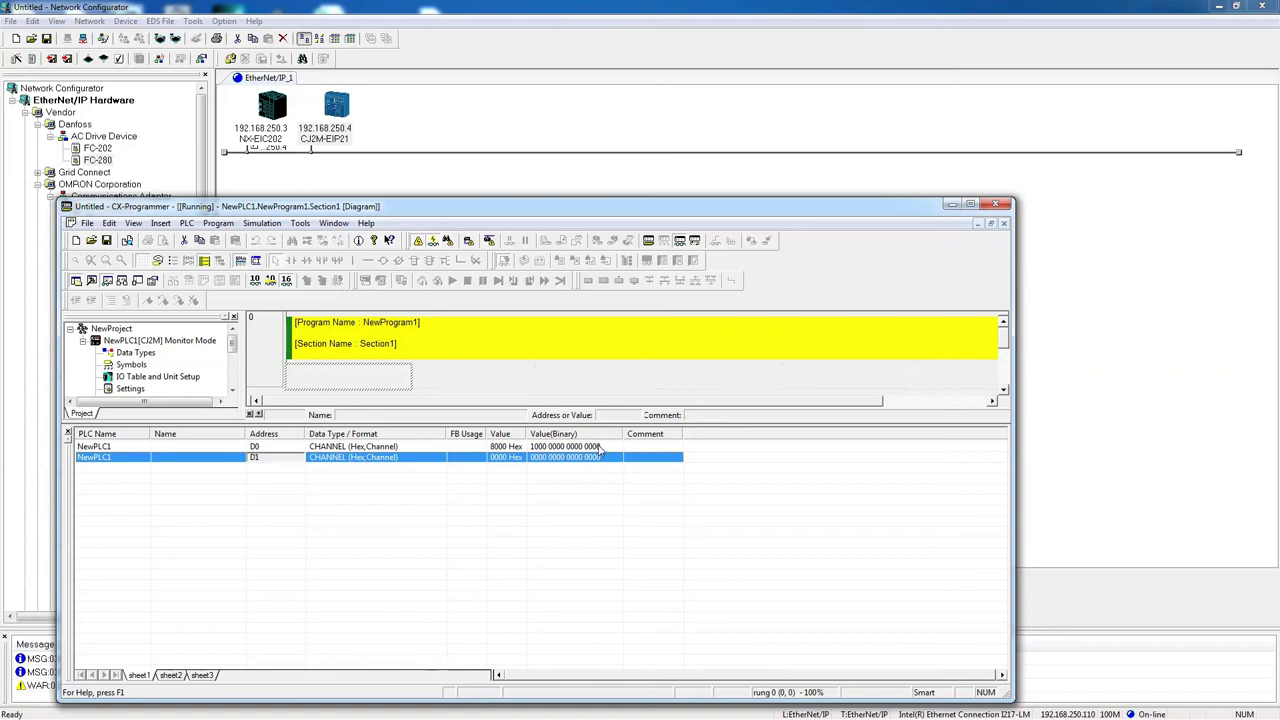
{"action": "left_click", "coordinate": [600, 447]}
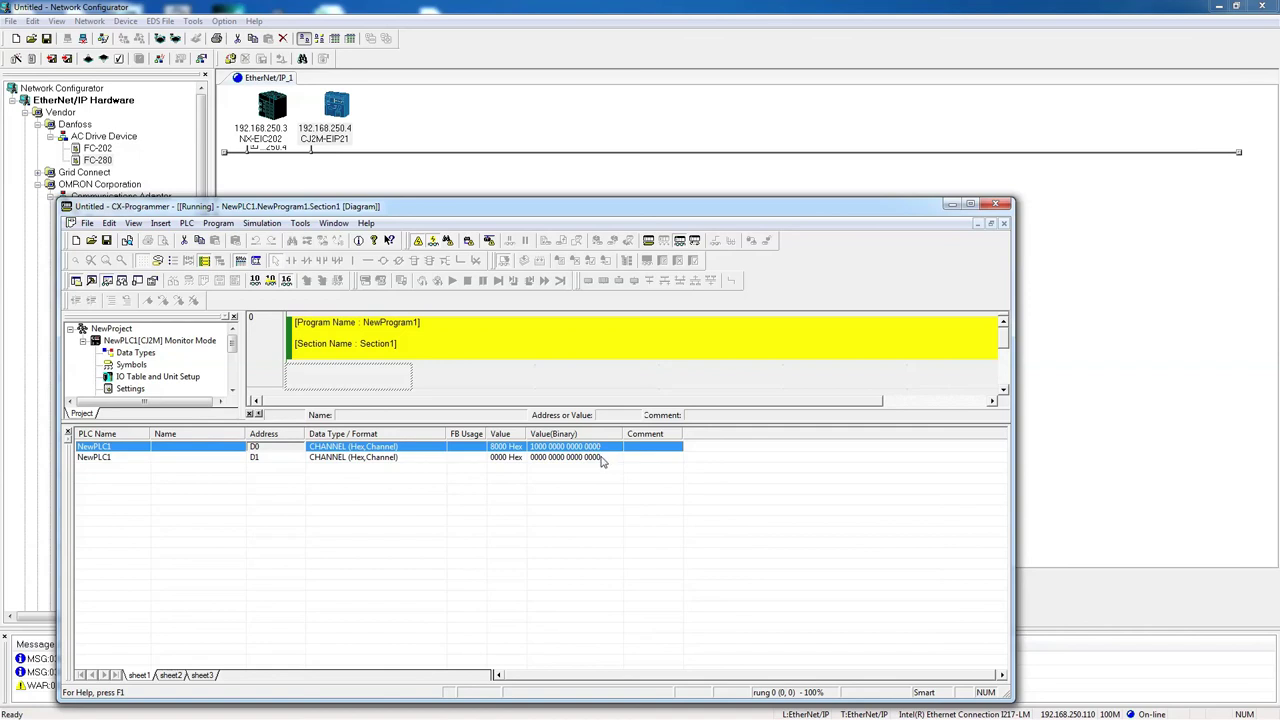
{"action": "left_click", "coordinate": [601, 458]}
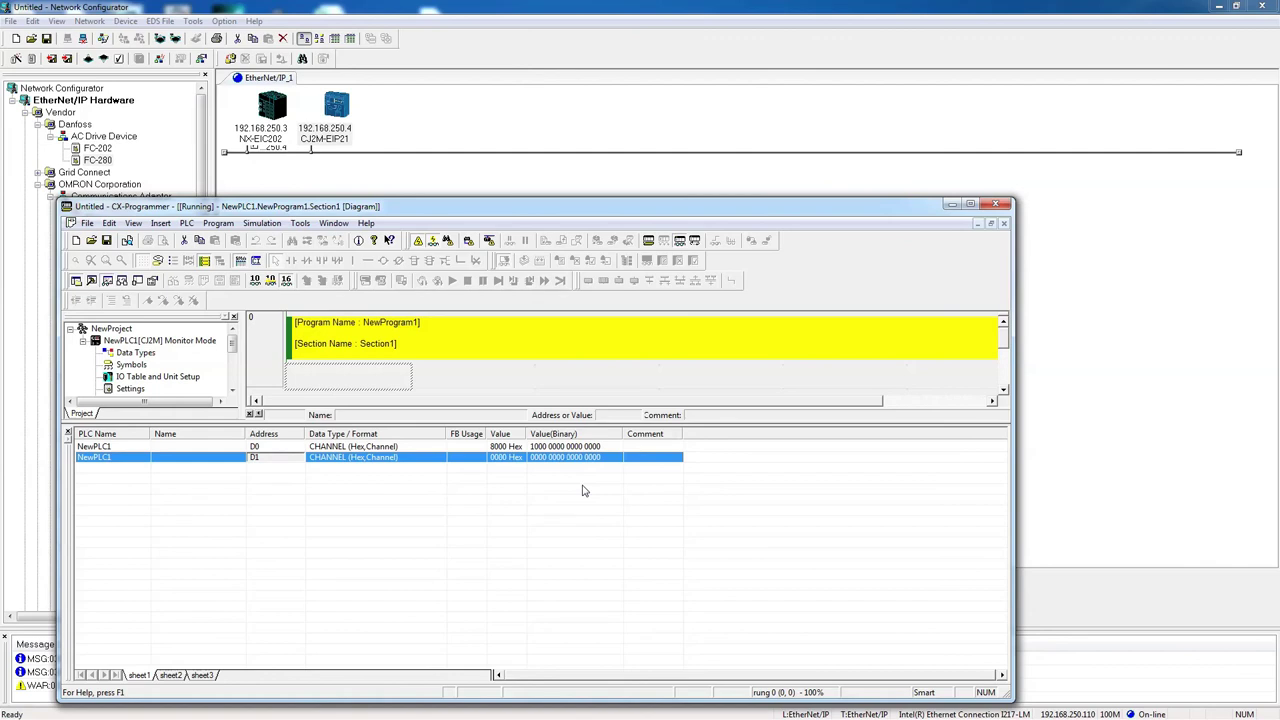
Add address D2 to the watch sheet's next empty row with the data type CHANNEL (Hex,Channel).
{"action": "left_click", "coordinate": [350, 470]}
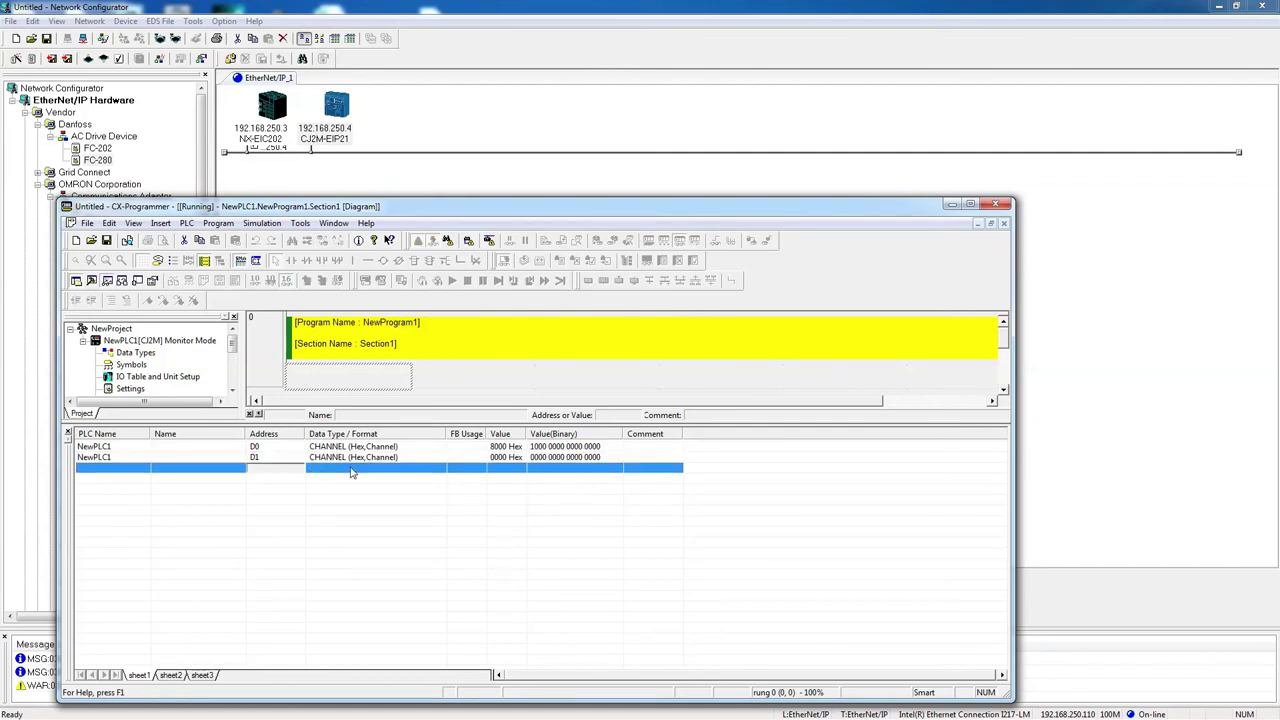
{"action": "double_click", "coordinate": [350, 470]}
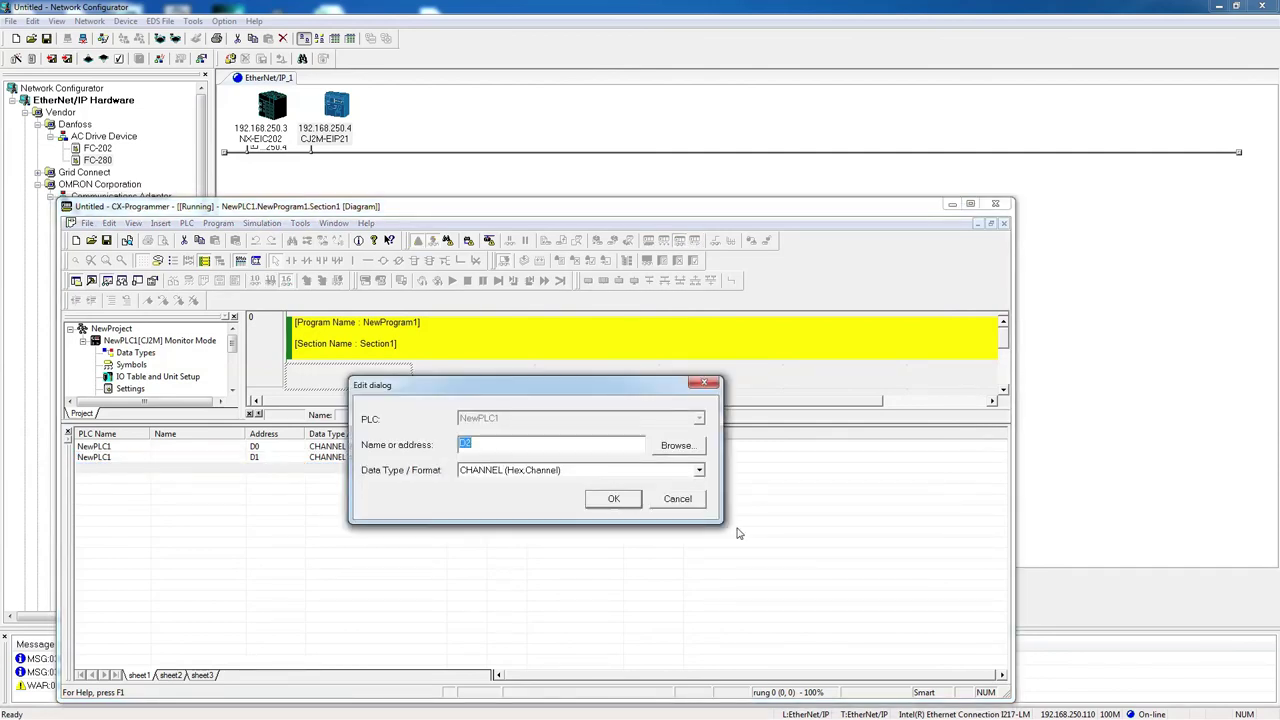
{"action": "left_click", "coordinate": [632, 499]}
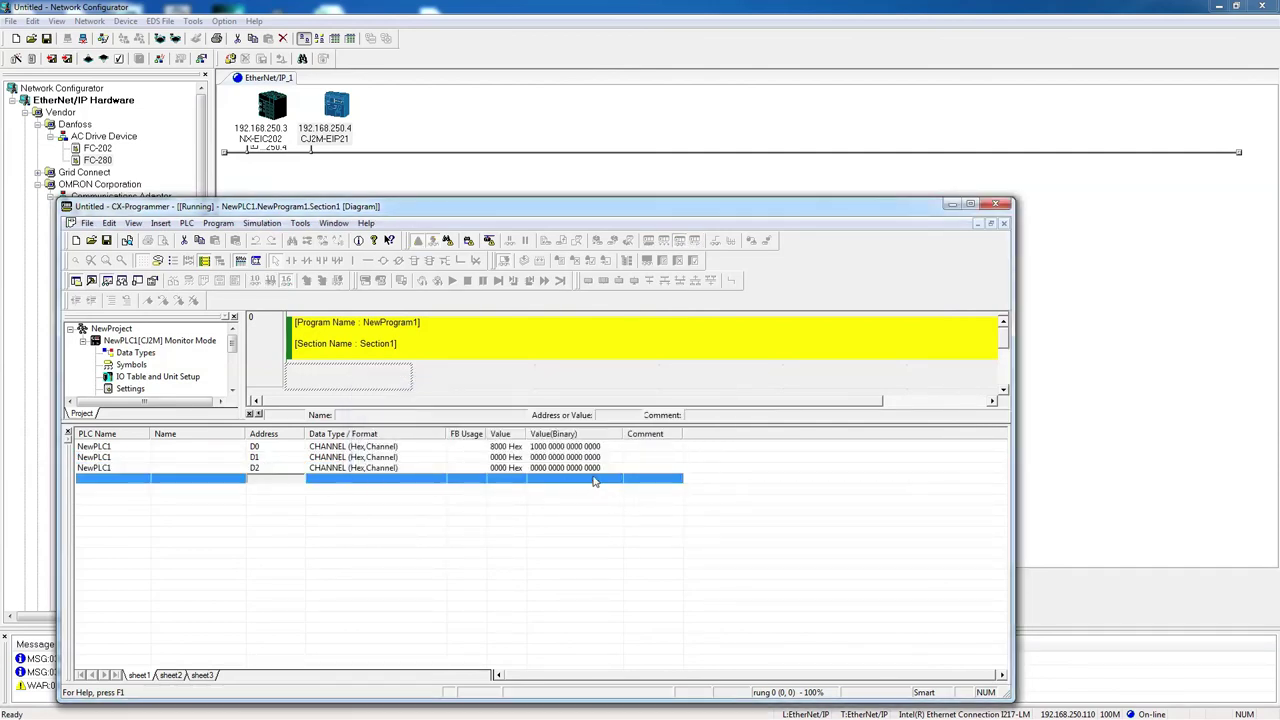
Write the test values 1 and 2 to D2 in succession from the watch sheet.
{"action": "double_click", "coordinate": [607, 468]}
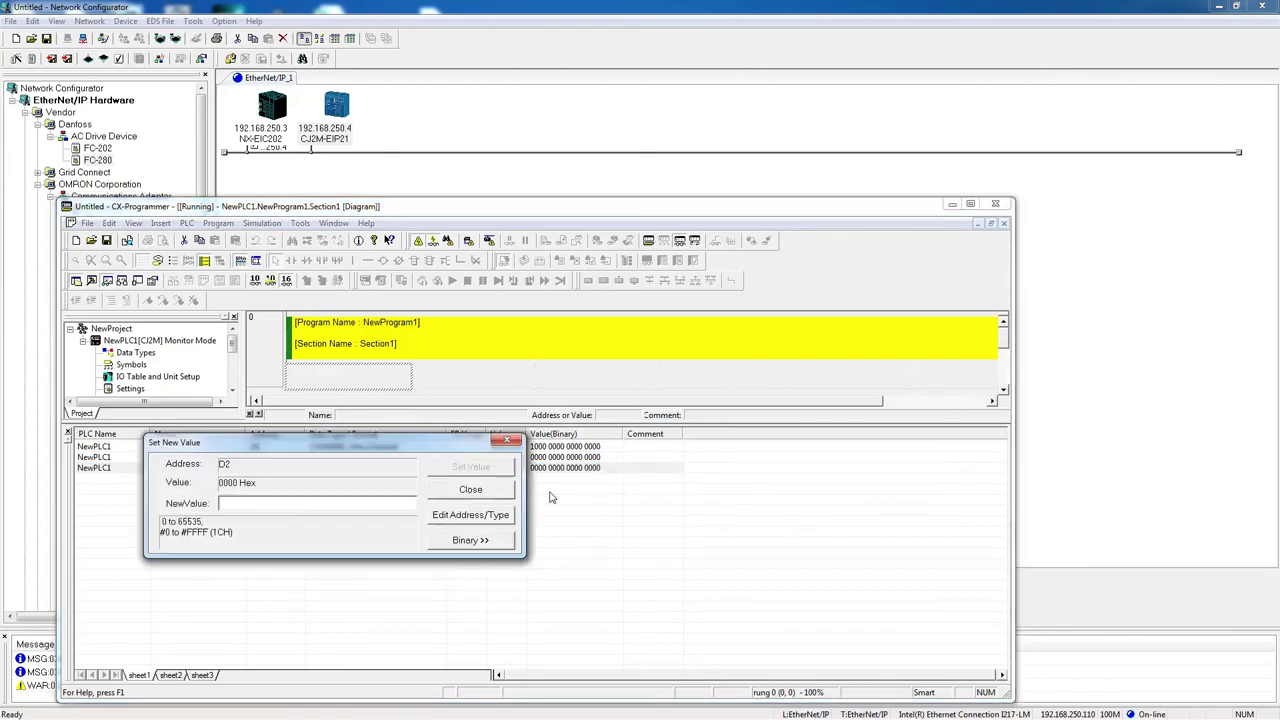
{"action": "type", "text": "1"}
{"action": "left_click", "coordinate": [471, 467]}
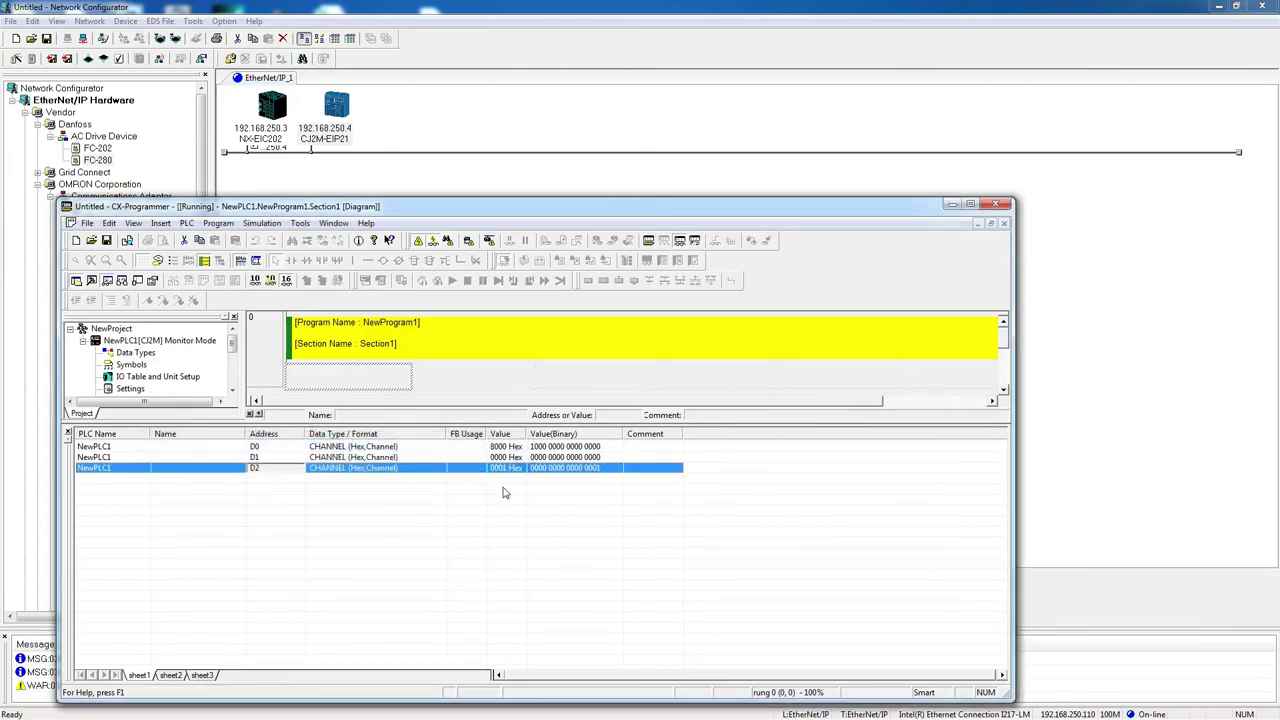
{"action": "double_click", "coordinate": [579, 468]}
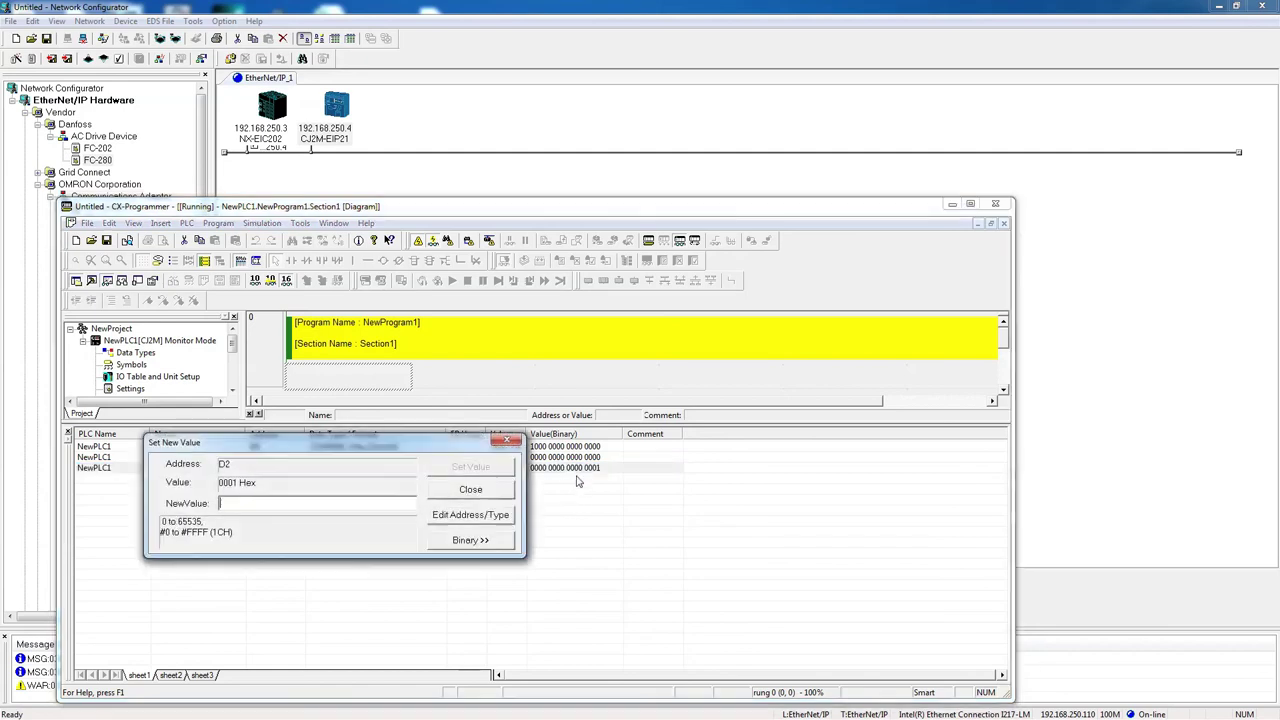
{"action": "type", "text": "2"}
{"action": "left_click", "coordinate": [508, 467]}
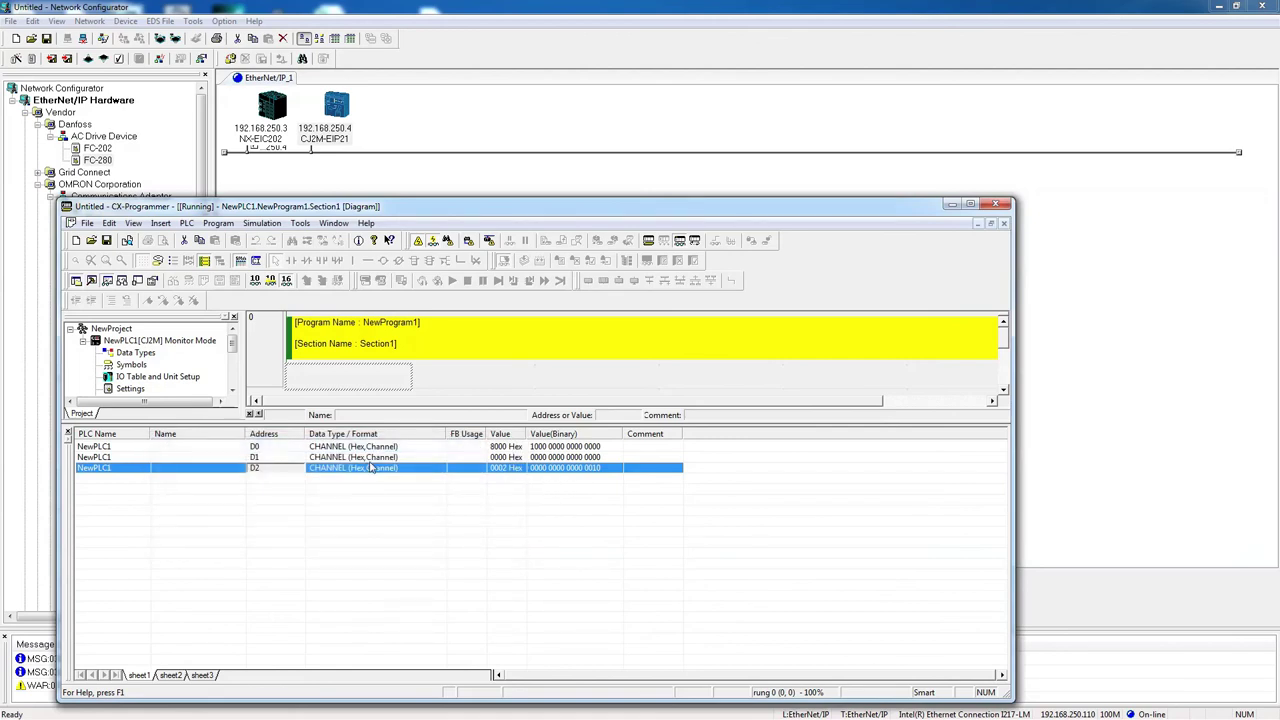
{"action": "left_click", "coordinate": [254, 458]}
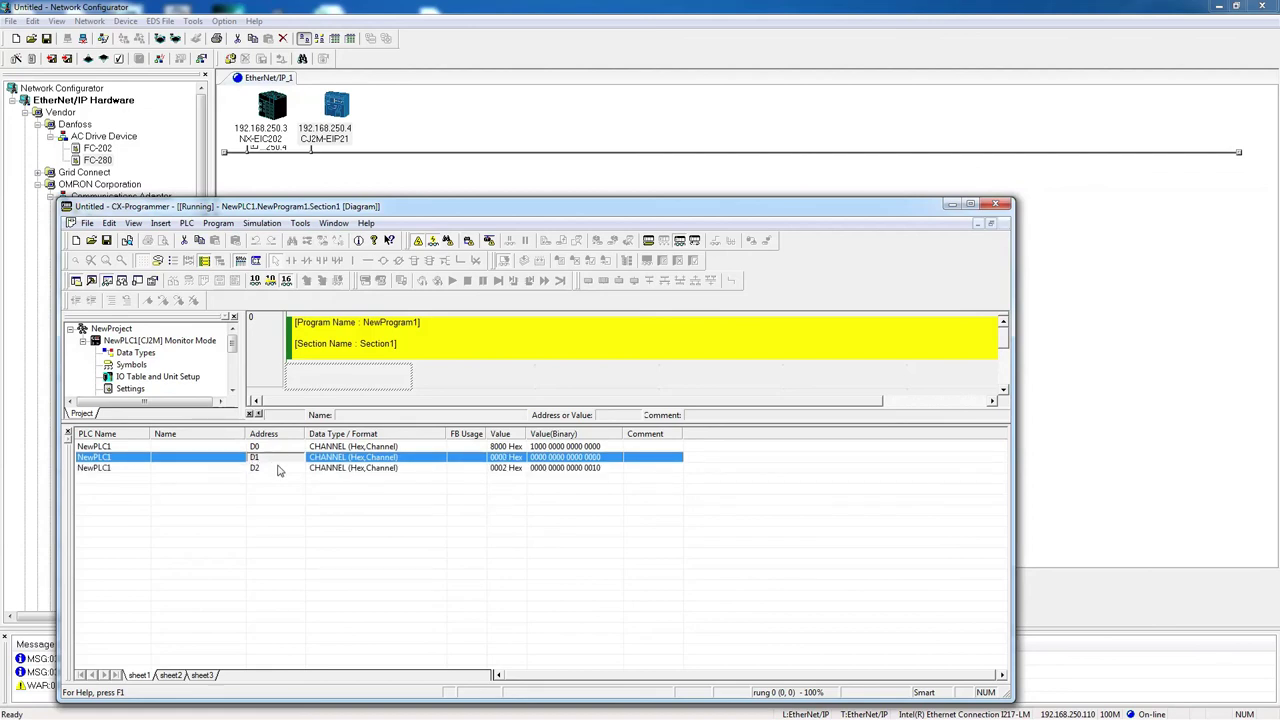